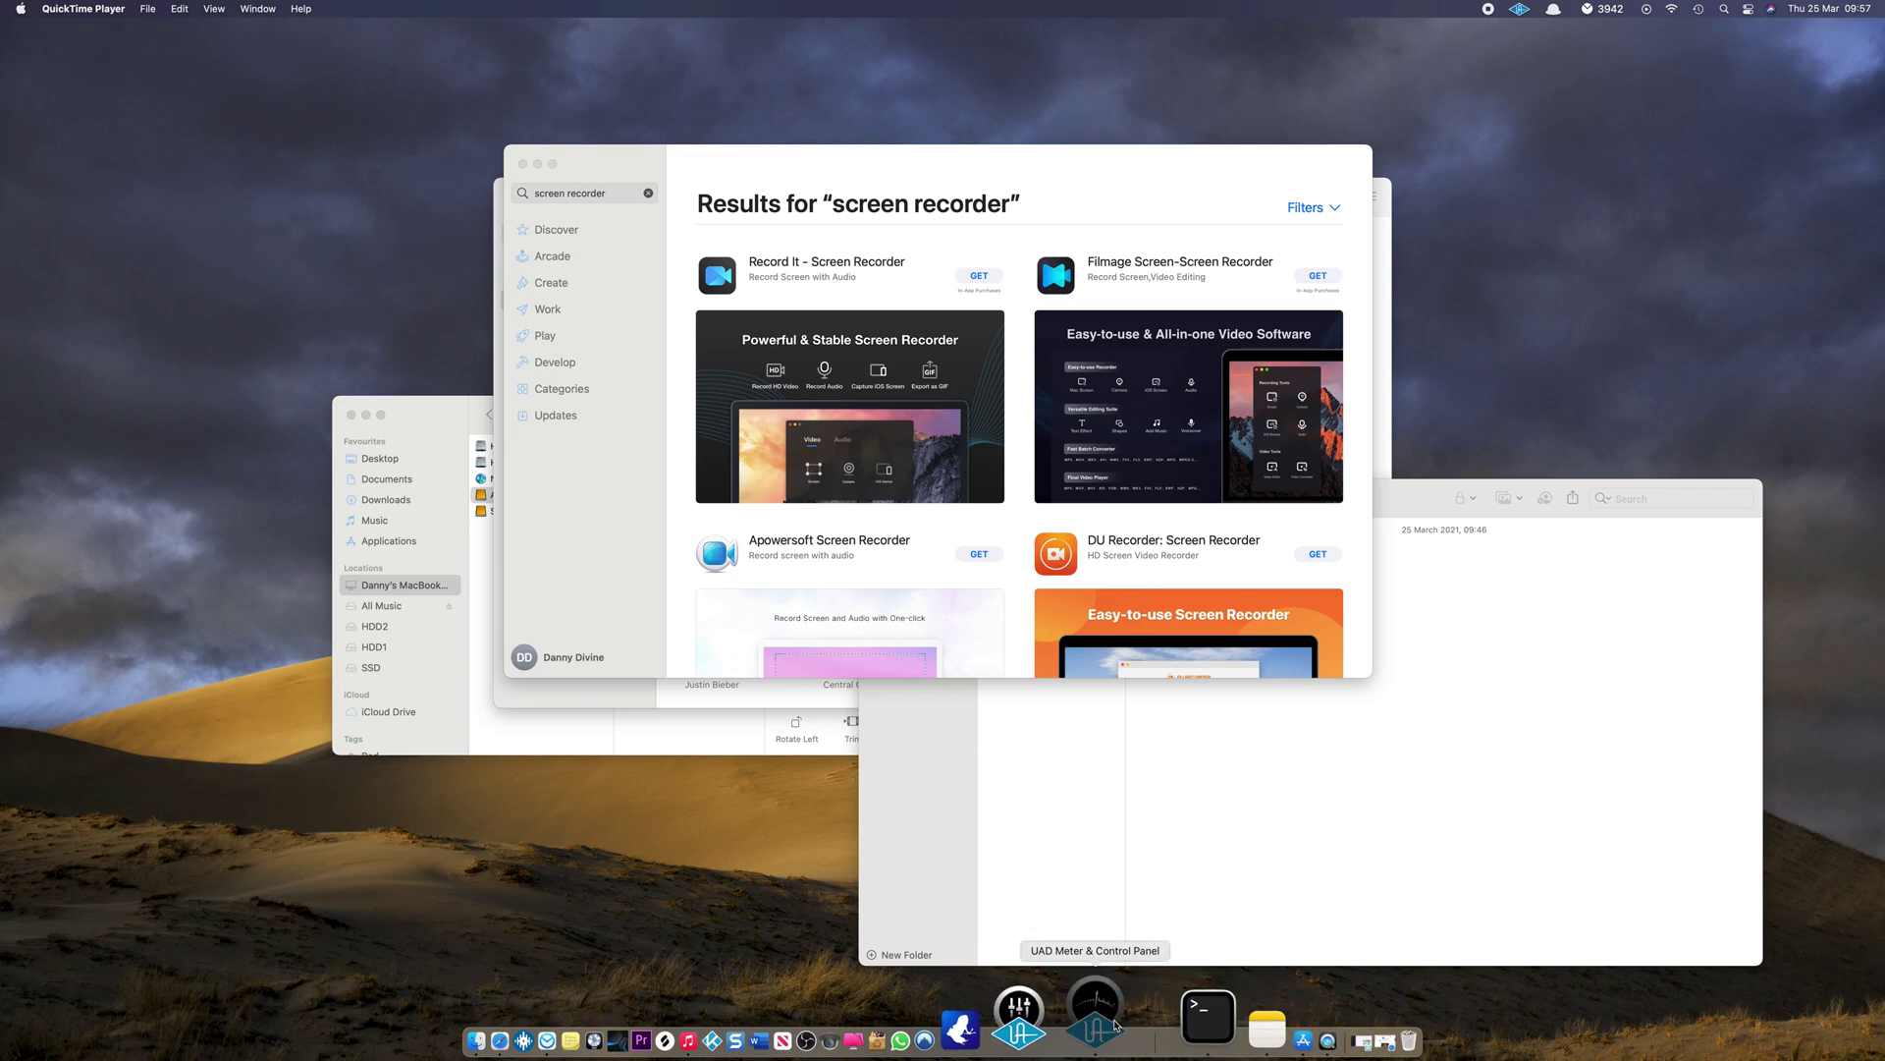
Step: Show the UAD DSP/PGM/MEM meter window, move it to the lower-left corner, and refocus the desktop
{"action": "left_click", "coordinate": [1105, 1021]}
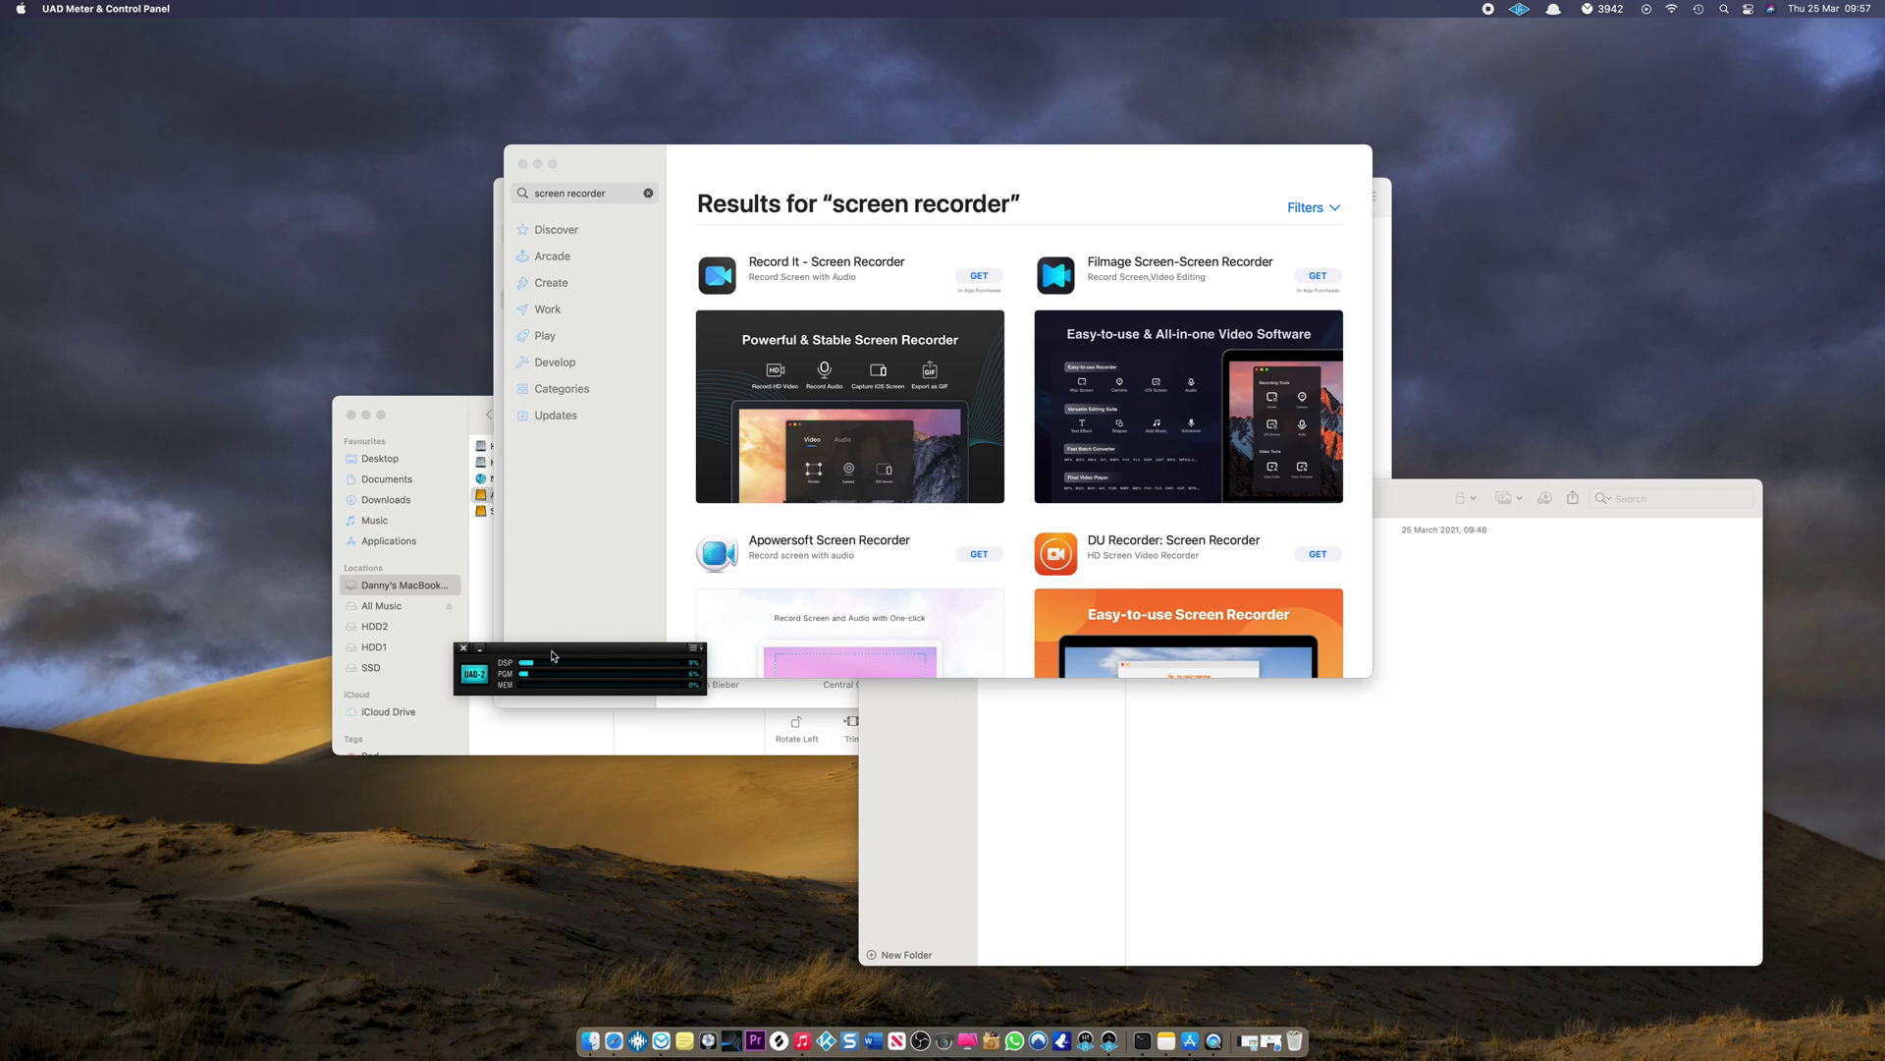
{"action": "left_click_drag", "start_coordinate": [554, 652], "coordinate": [111, 748]}
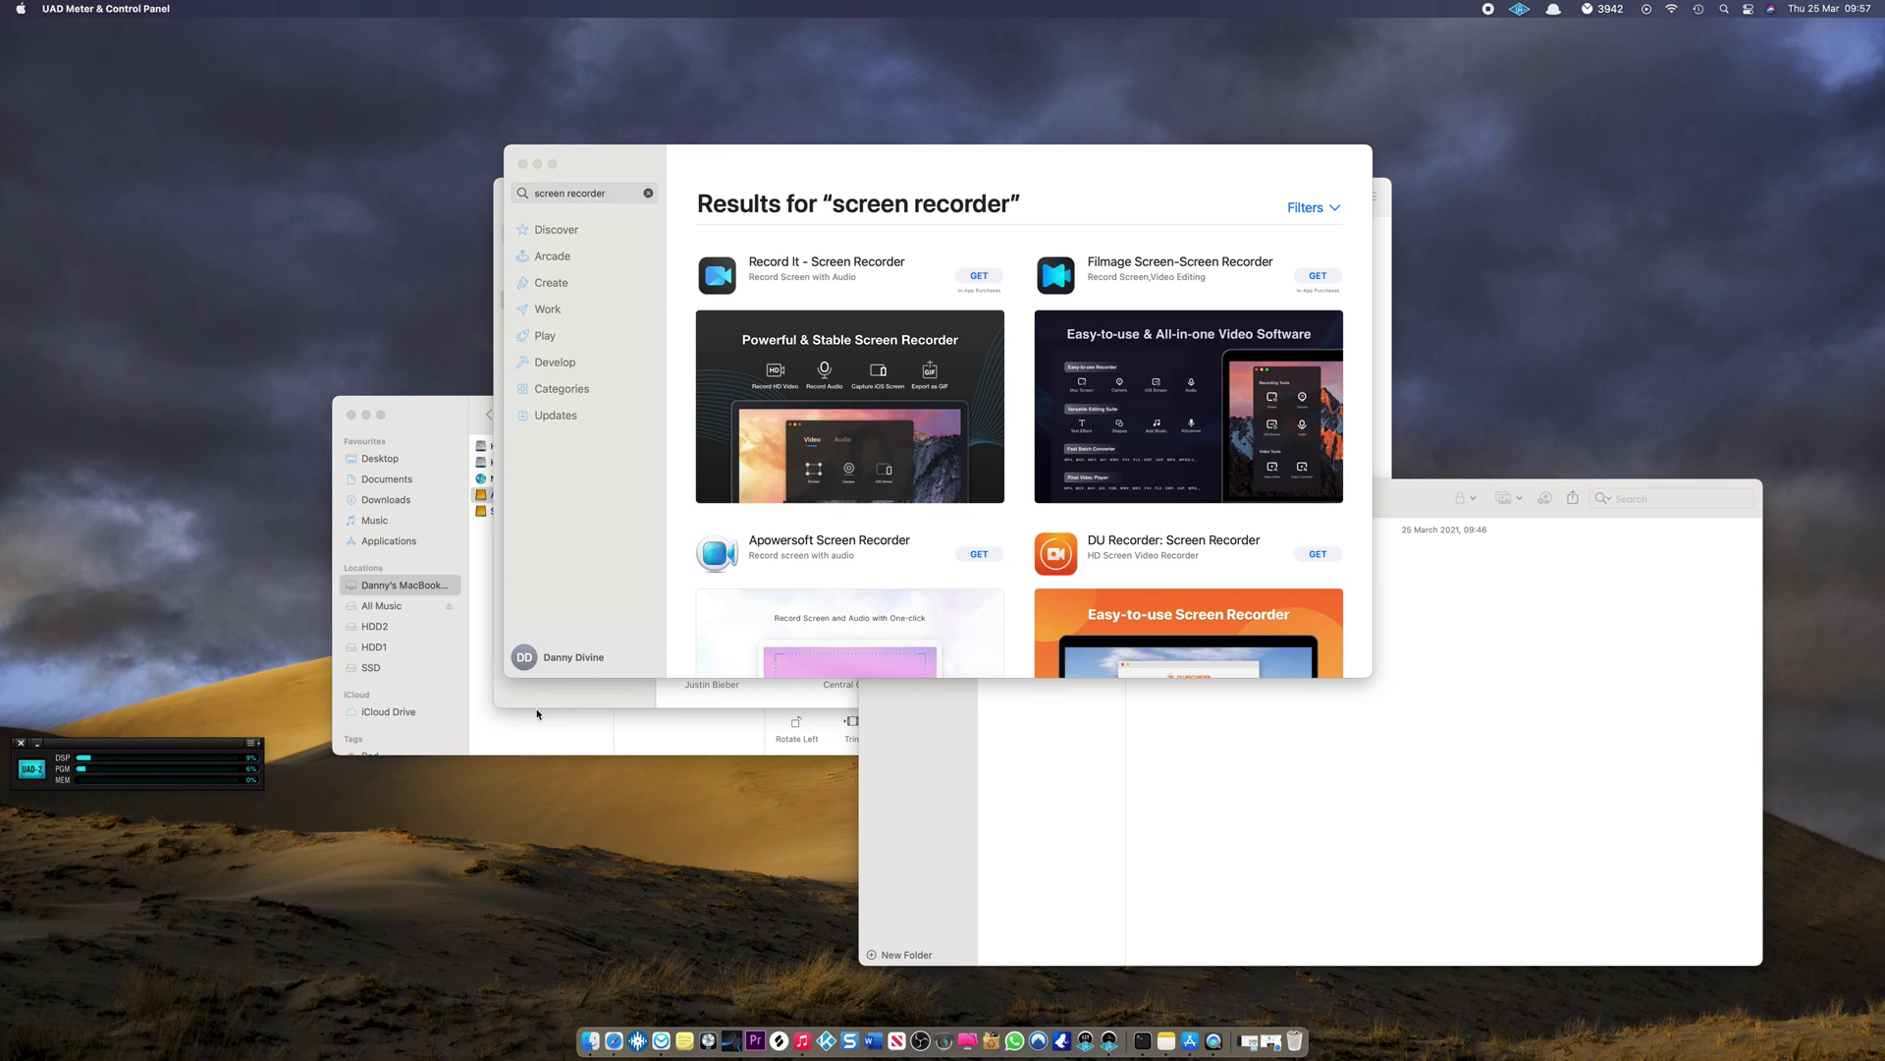
{"action": "left_click", "coordinate": [368, 306]}
Step: Check About This Mac shows macOS Big Sur 11.2.3, close it, and nudge the UAD meter right
{"action": "left_click", "coordinate": [22, 10]}
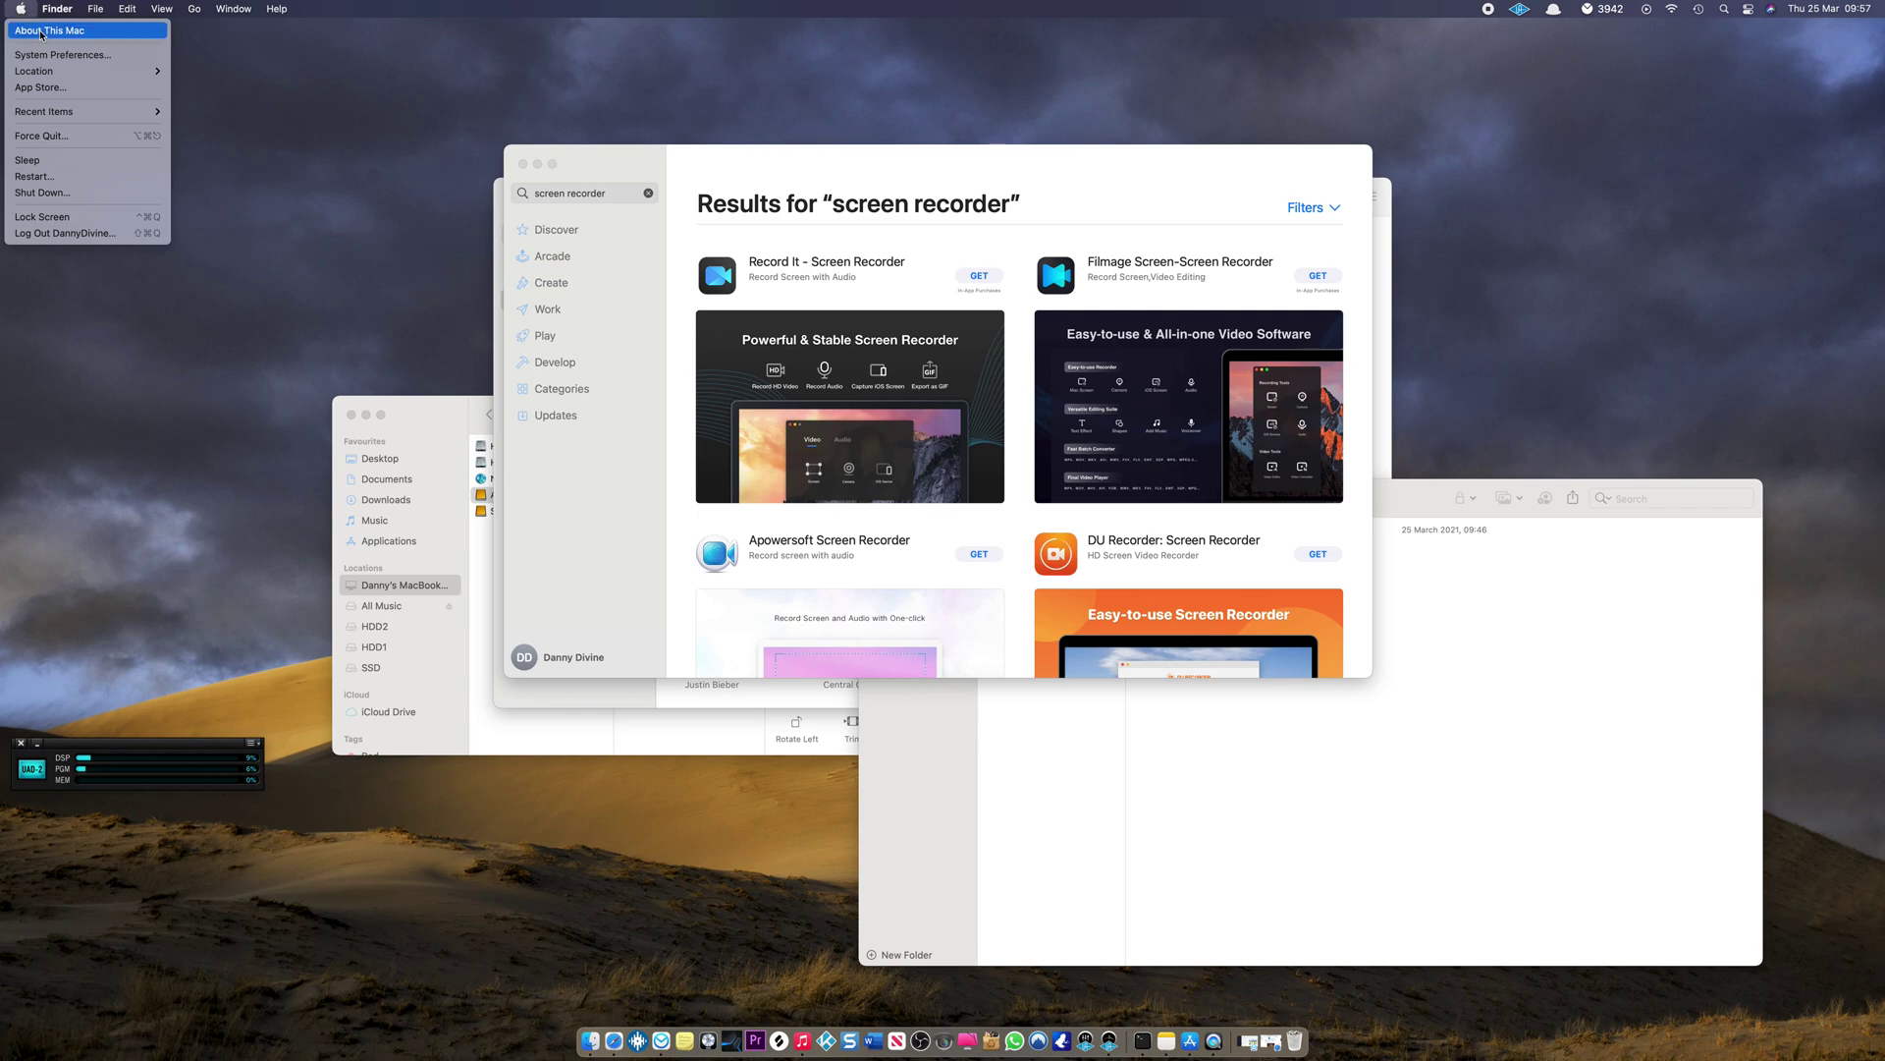
{"action": "left_click", "coordinate": [41, 35]}
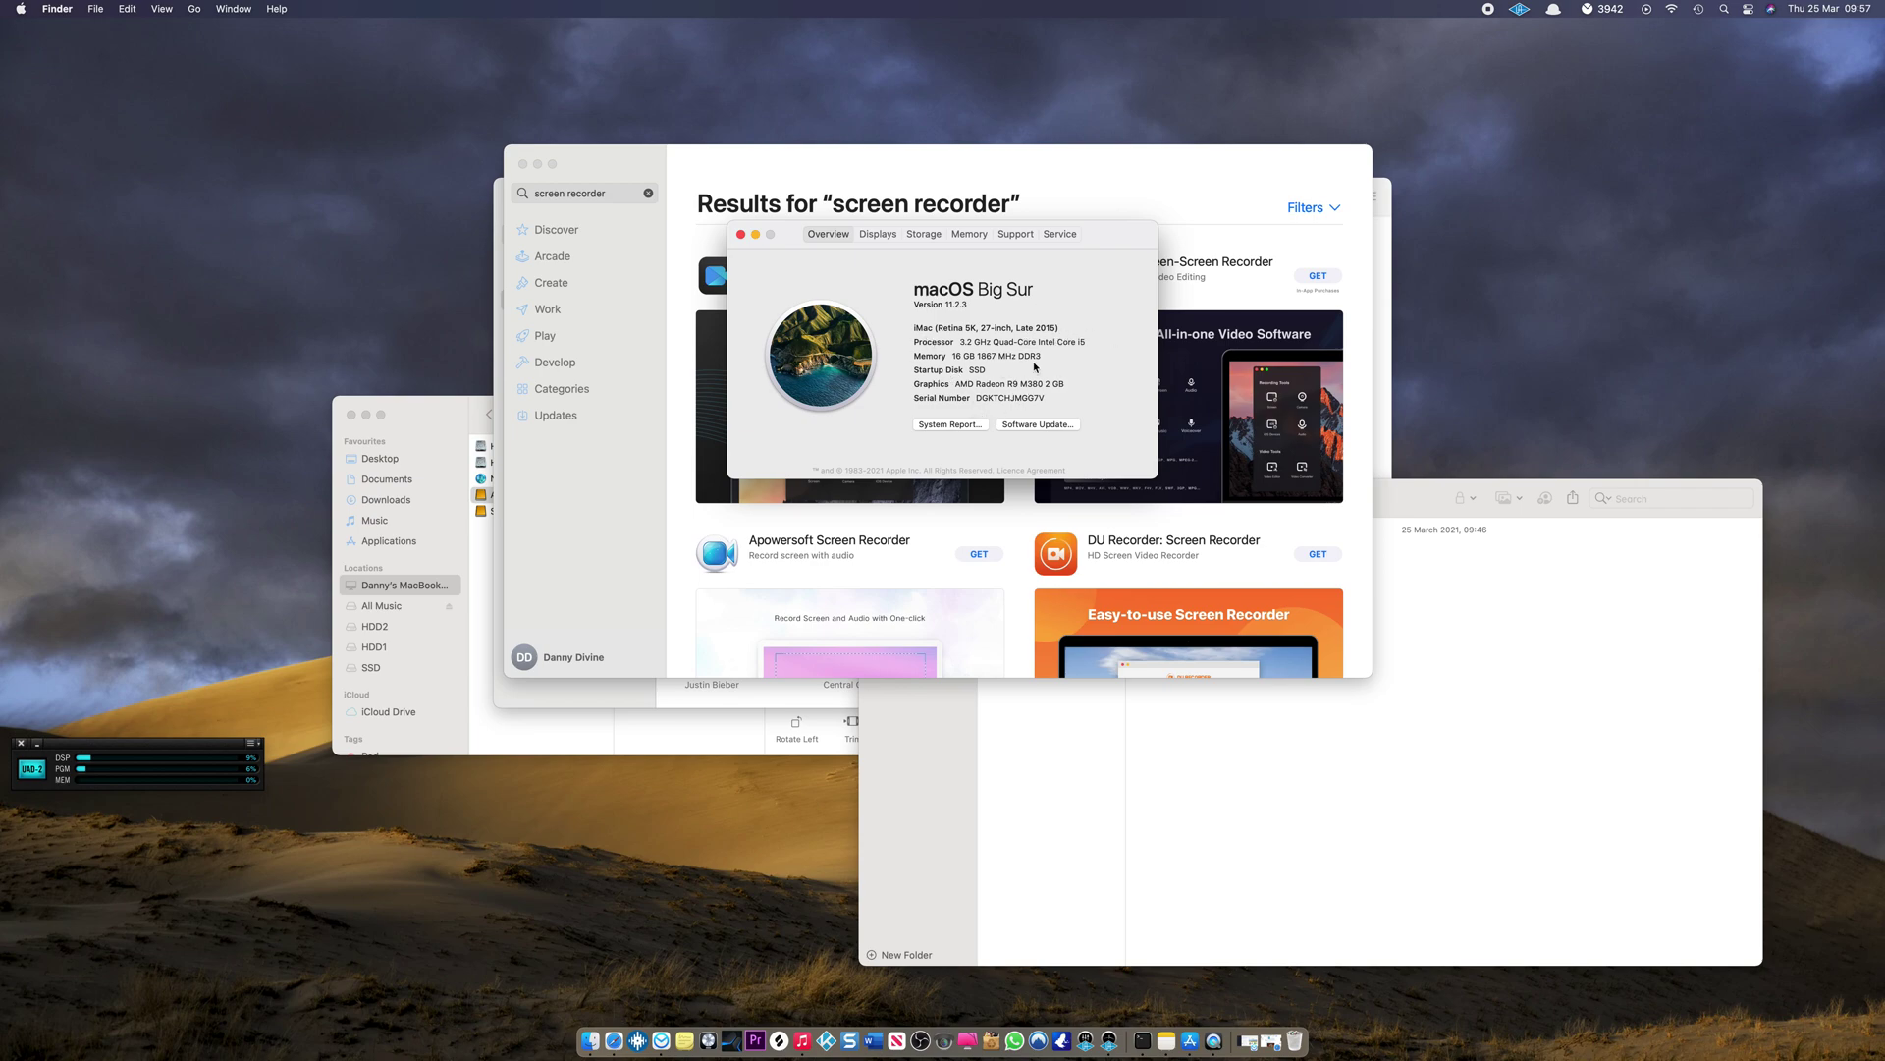
{"action": "left_click", "coordinate": [741, 235]}
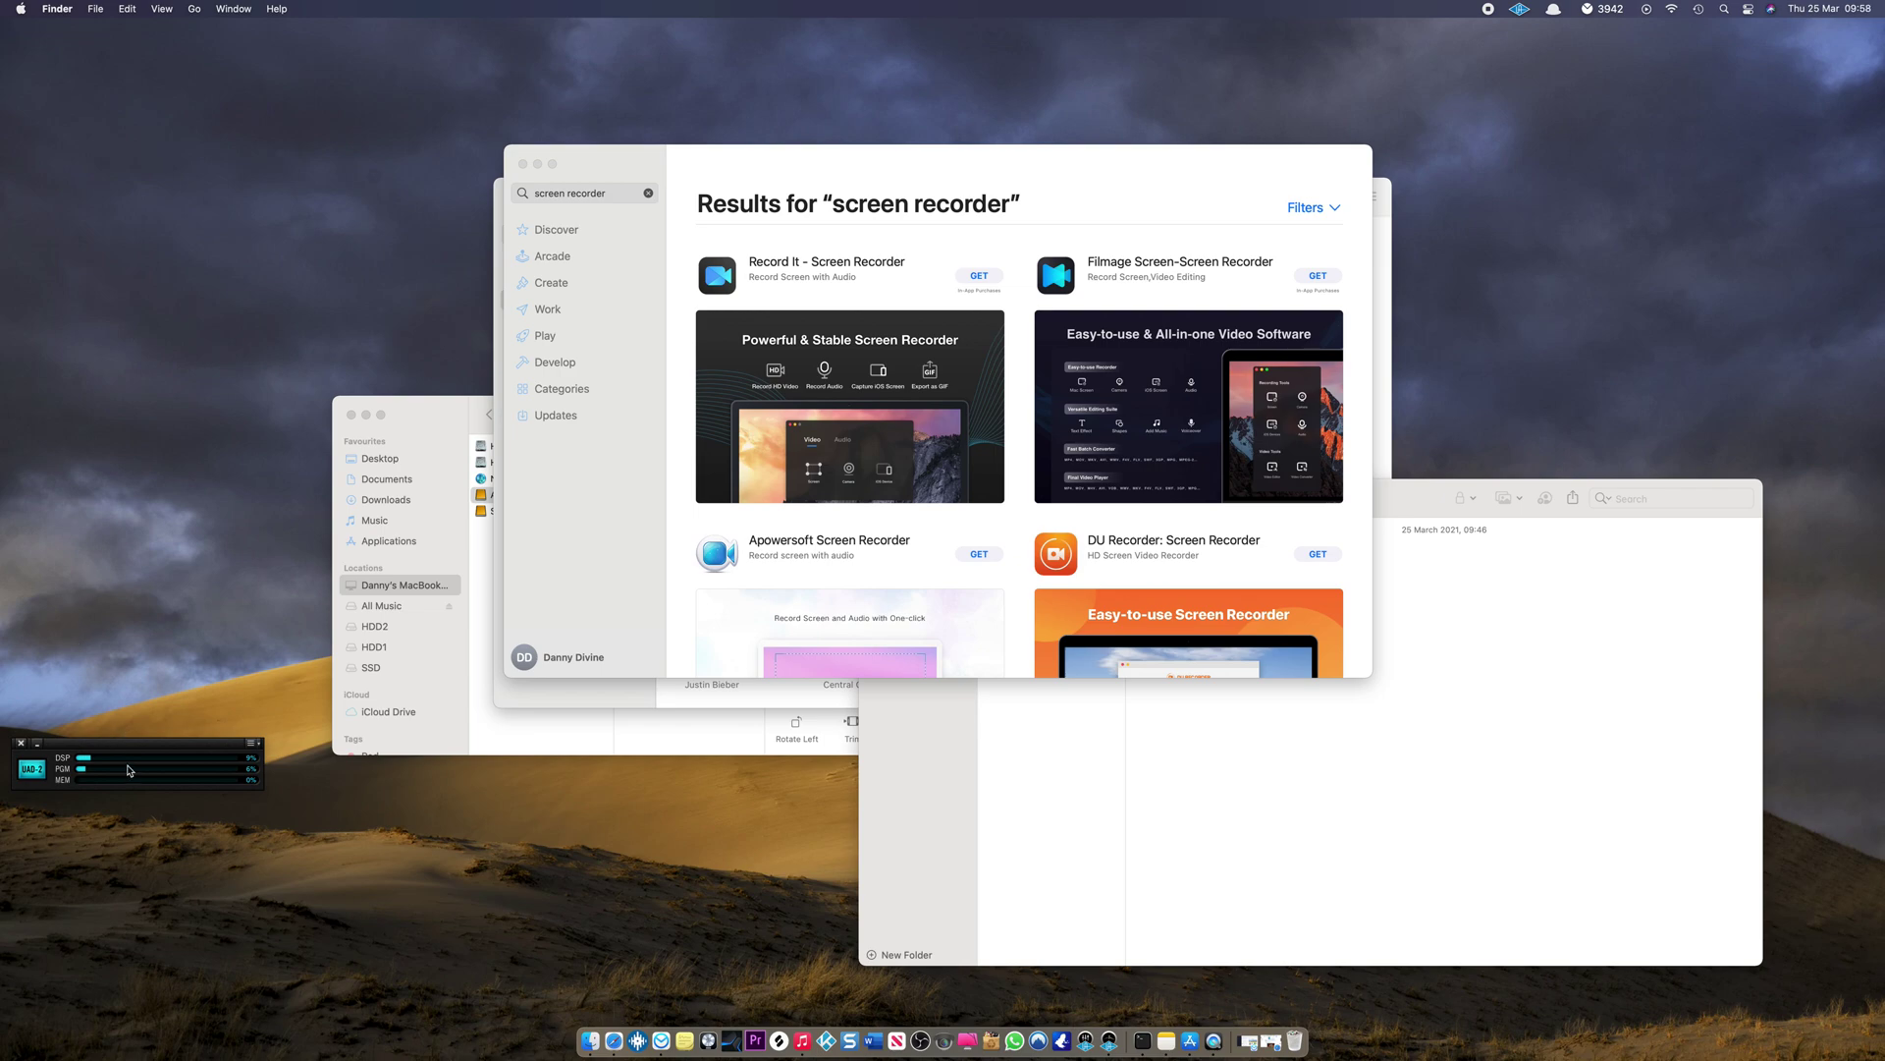
{"action": "left_click_drag", "start_coordinate": [134, 746], "coordinate": [263, 734]}
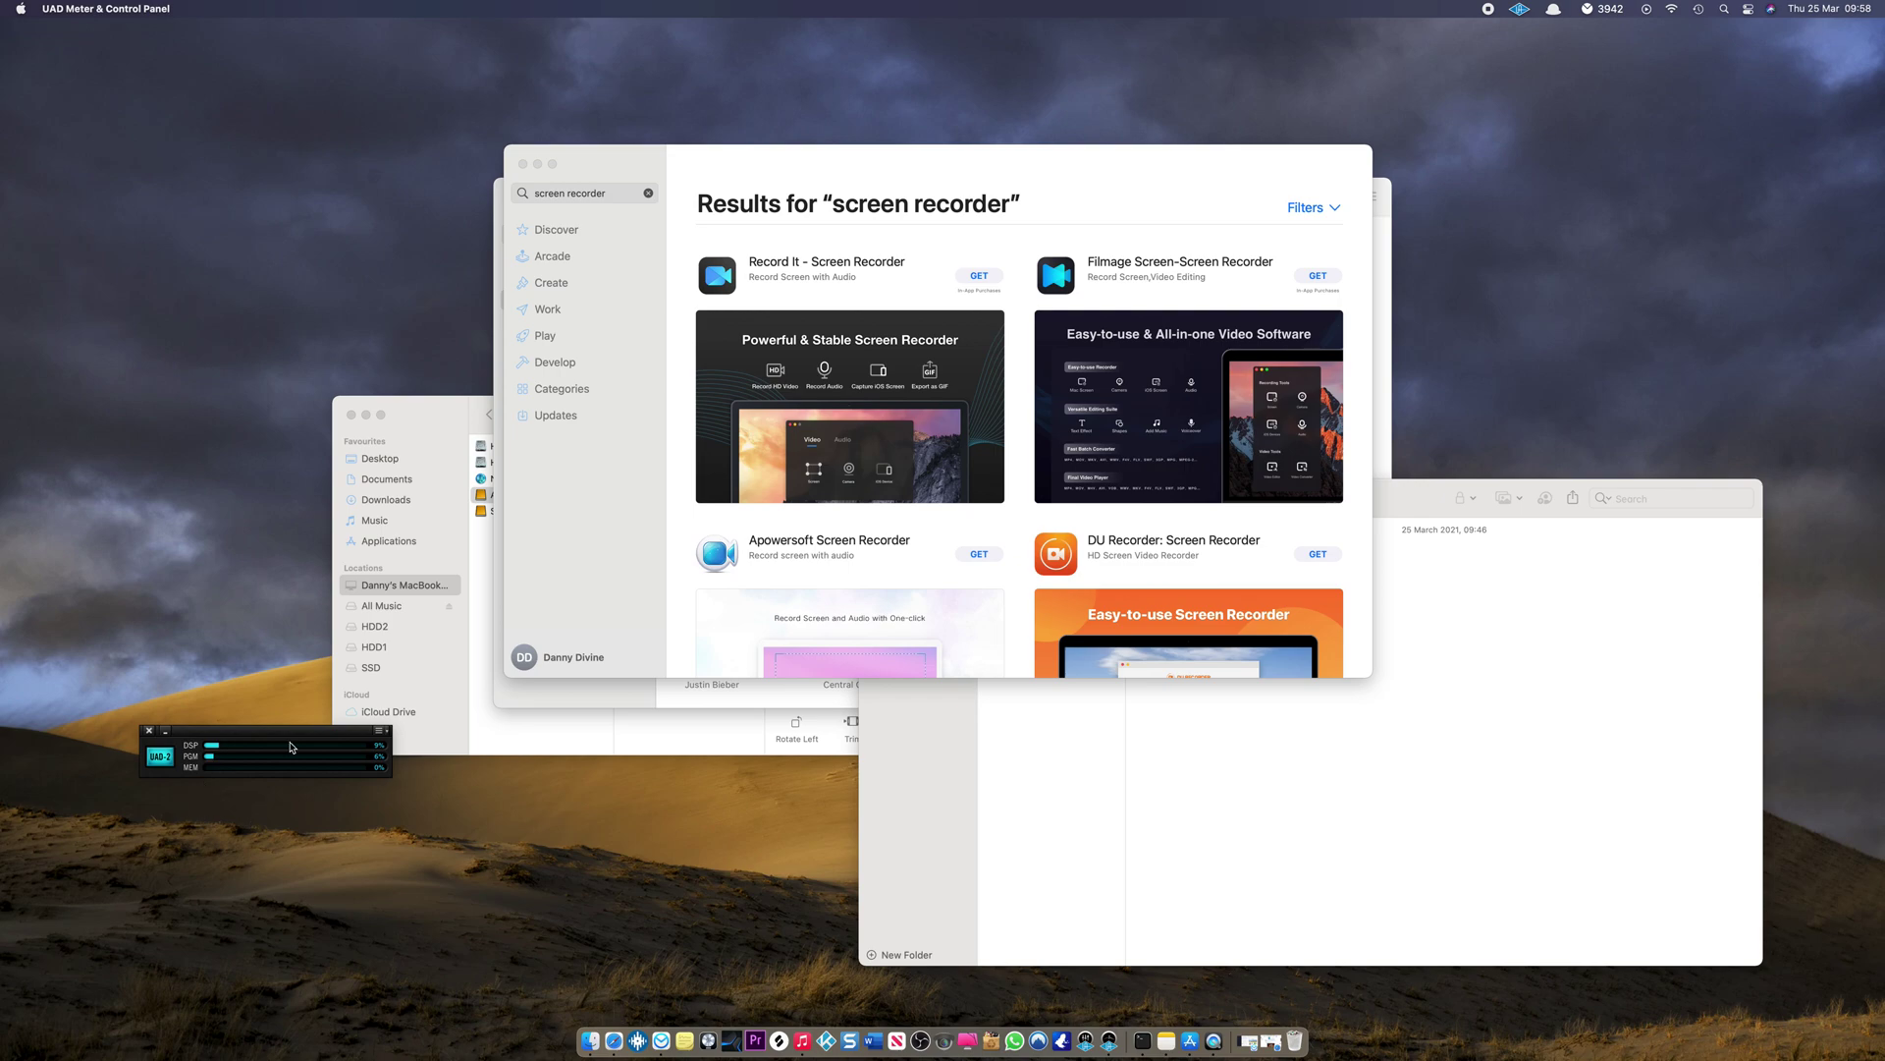
Step: Close the App Store search results and bring the Finder window to the front
{"action": "left_click", "coordinate": [523, 165]}
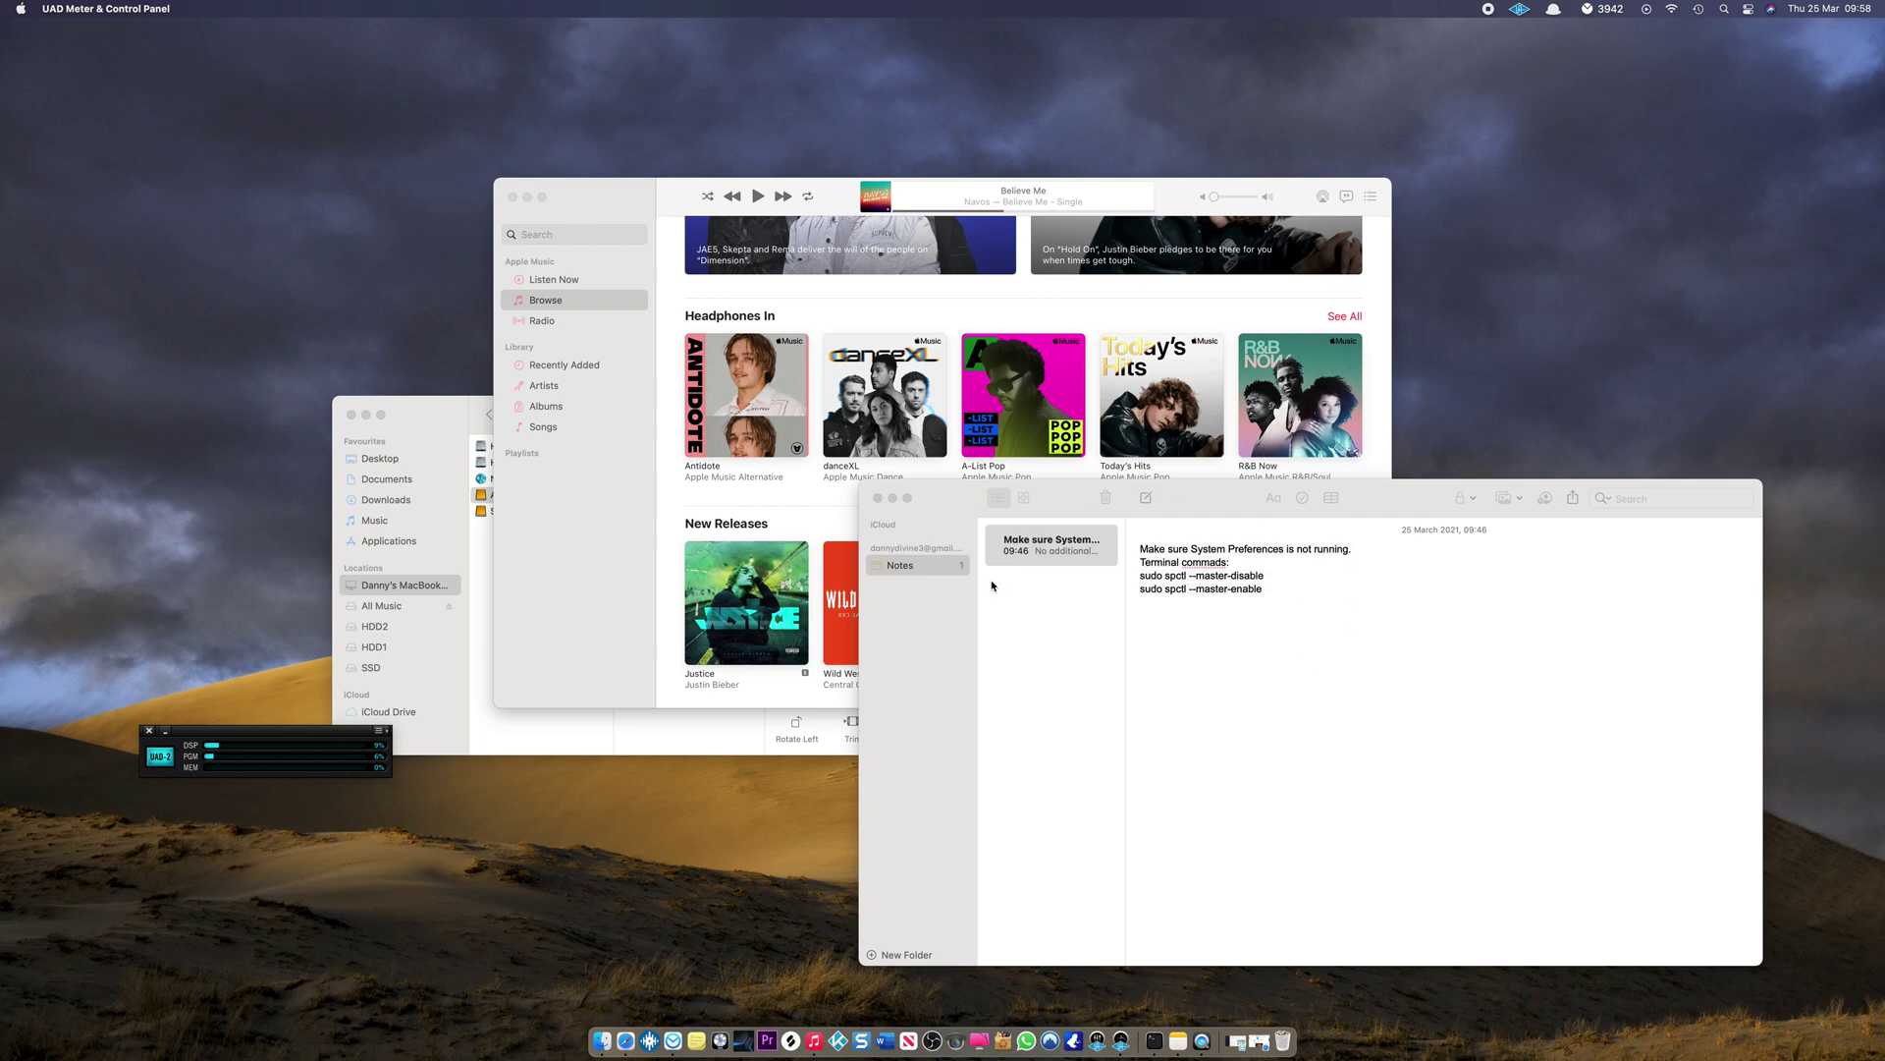
{"action": "left_click", "coordinate": [506, 706]}
{"action": "left_click", "coordinate": [481, 736]}
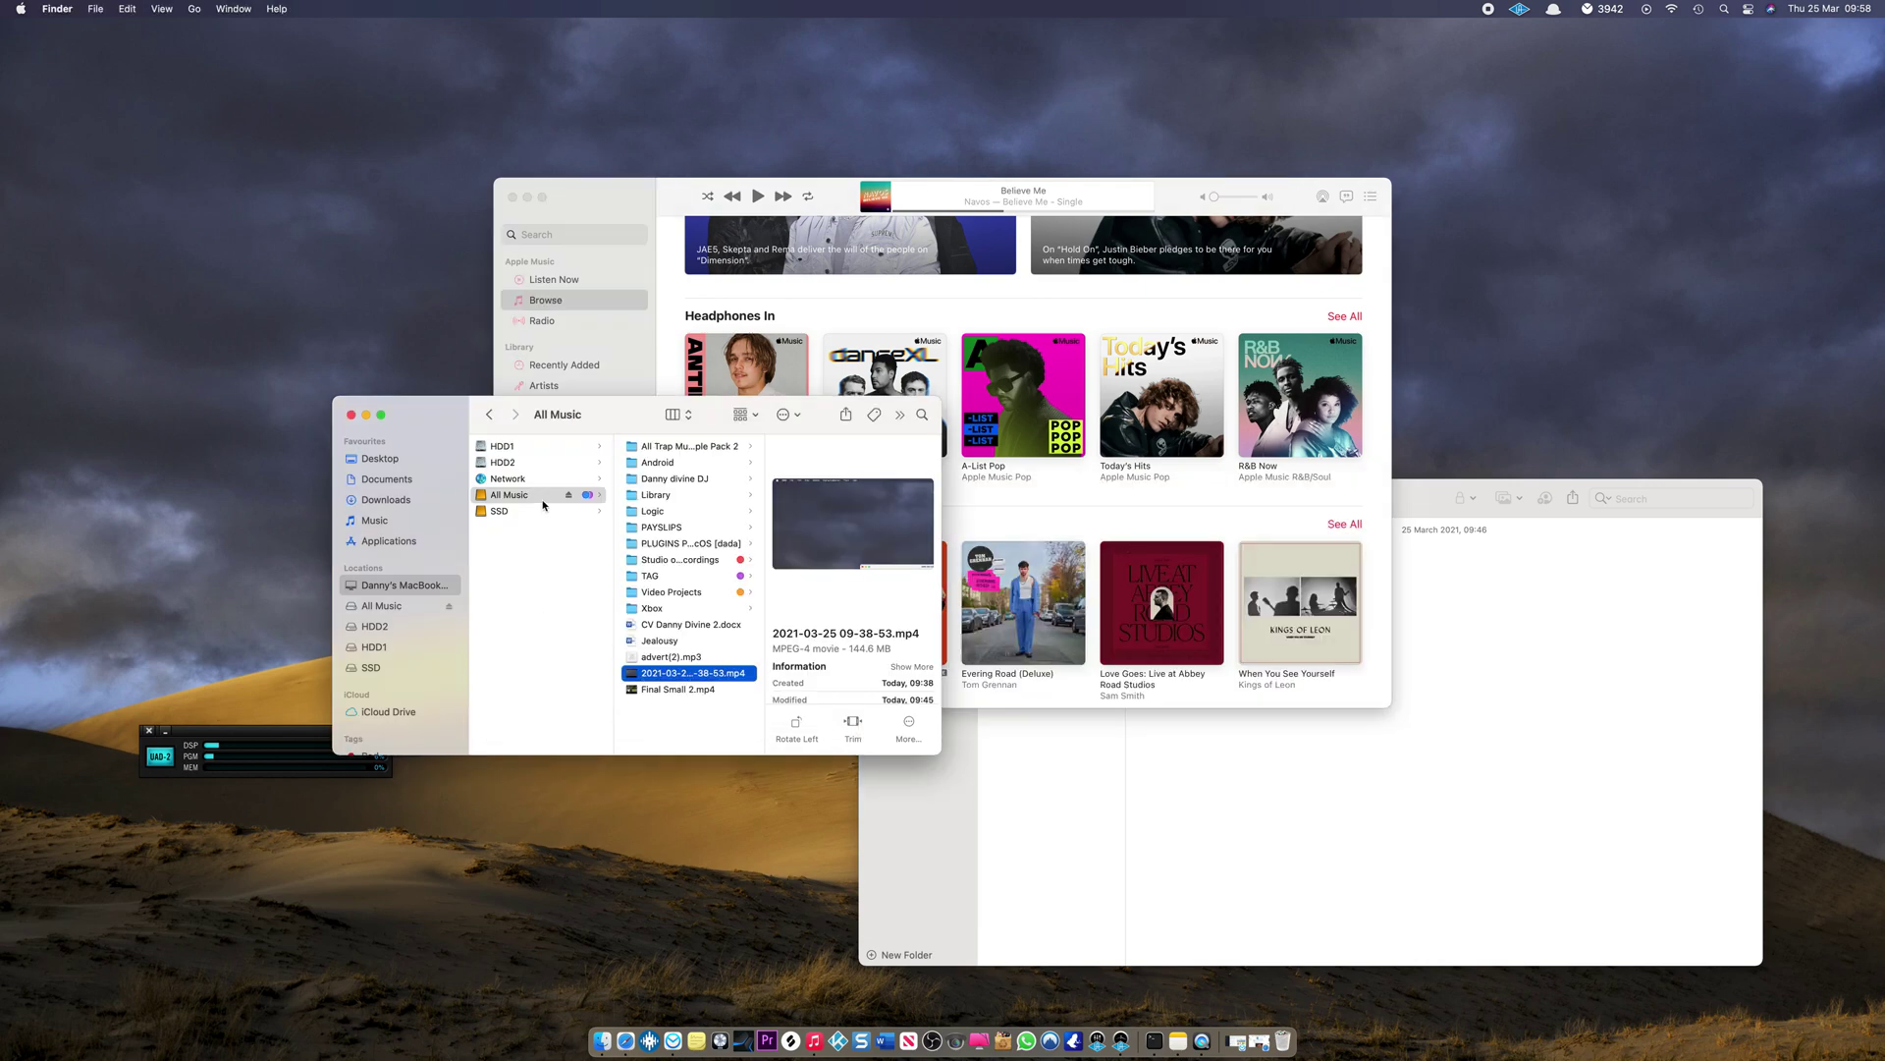
Step: Browse Applications › Universal Audio, inspect the Uninstall Universal Audio Software app, then close the window
{"action": "left_click", "coordinate": [384, 456]}
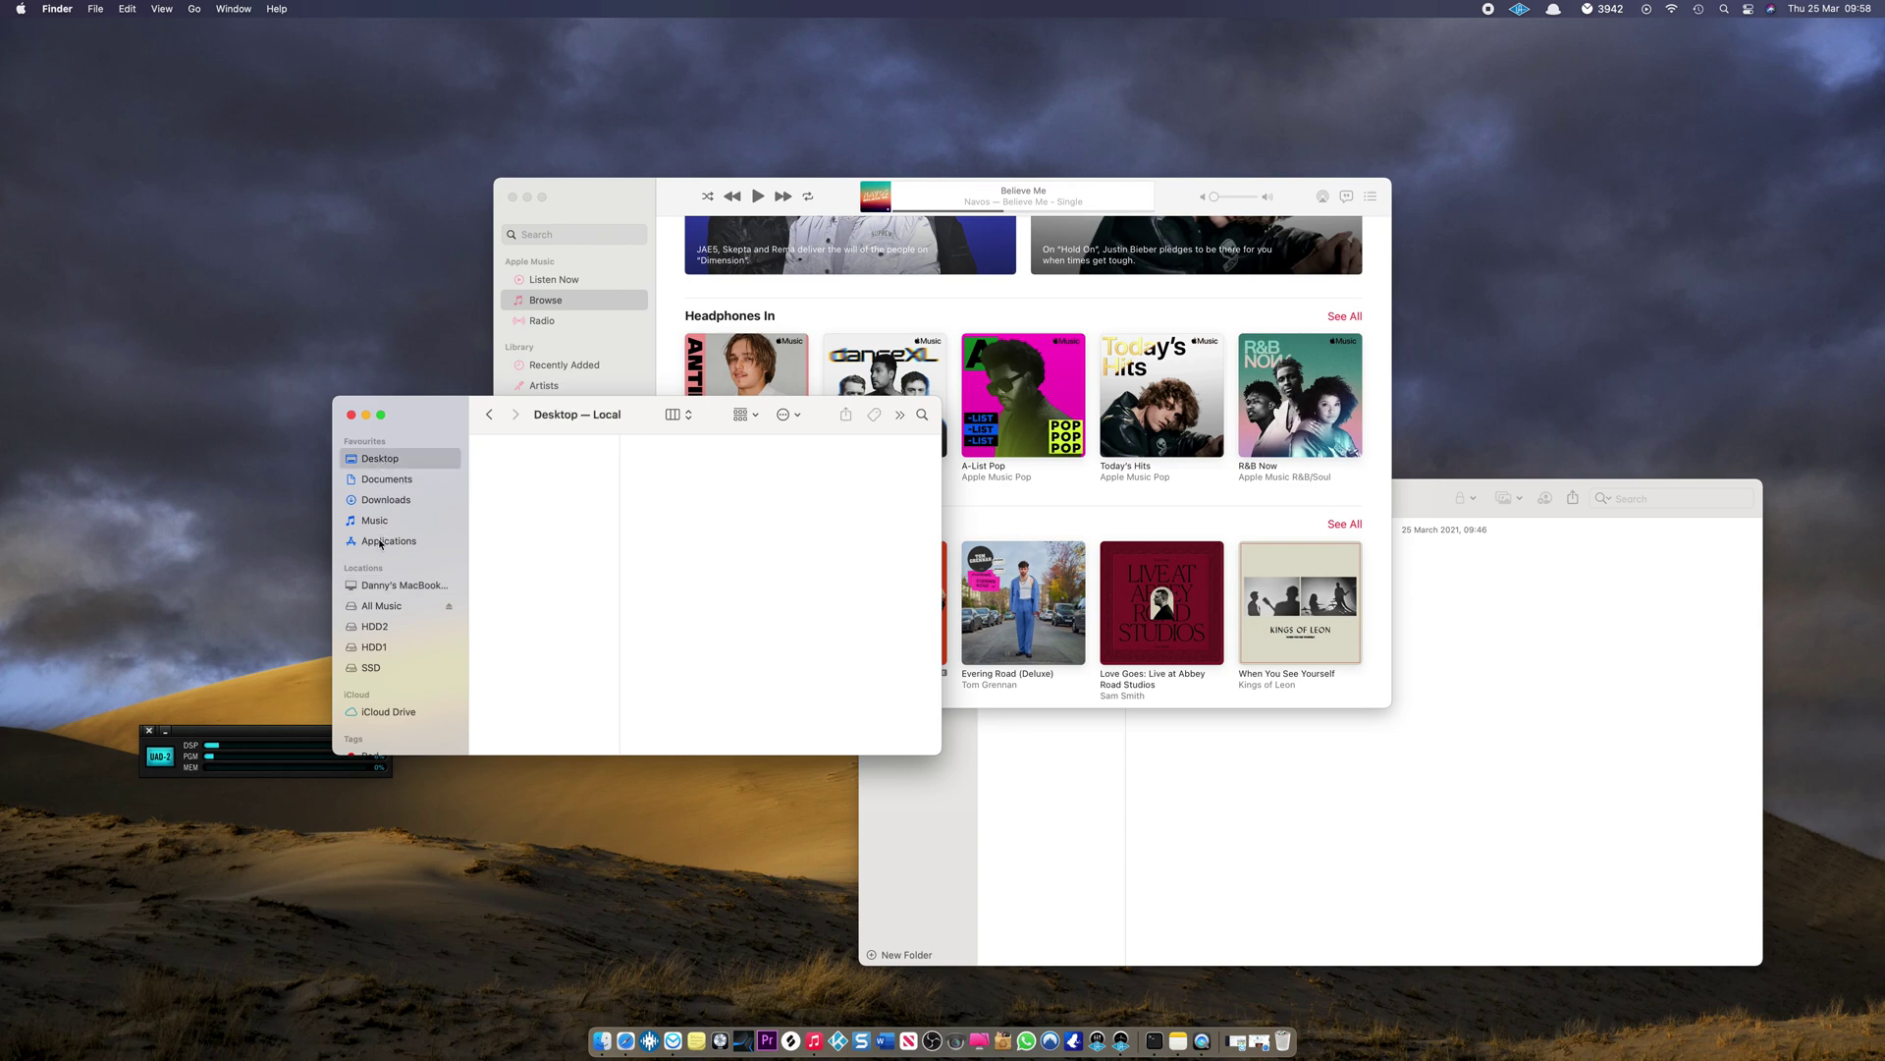
{"action": "left_click", "coordinate": [386, 540]}
{"action": "scroll", "coordinate": [565, 658], "scroll_direction": "down", "scroll_amount": 10}
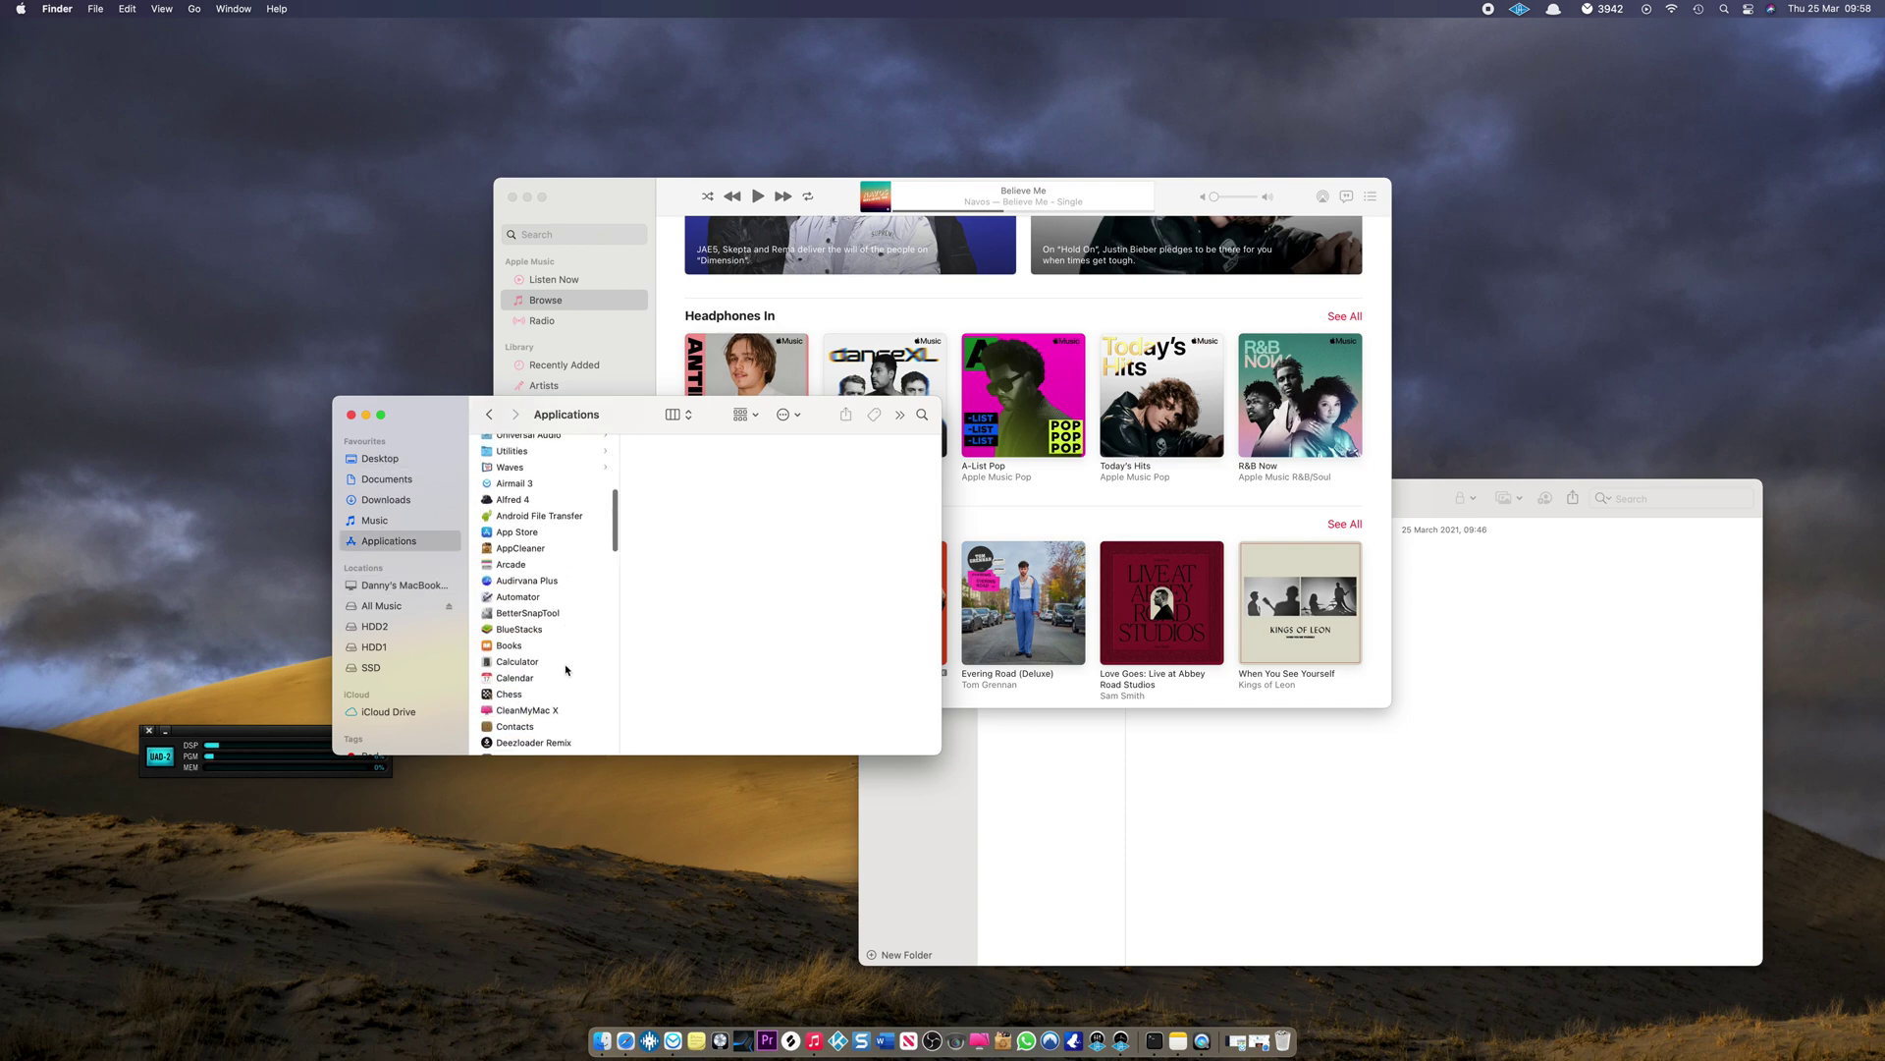
{"action": "scroll", "coordinate": [520, 502], "scroll_direction": "up", "scroll_amount": 3}
{"action": "left_click", "coordinate": [519, 543]}
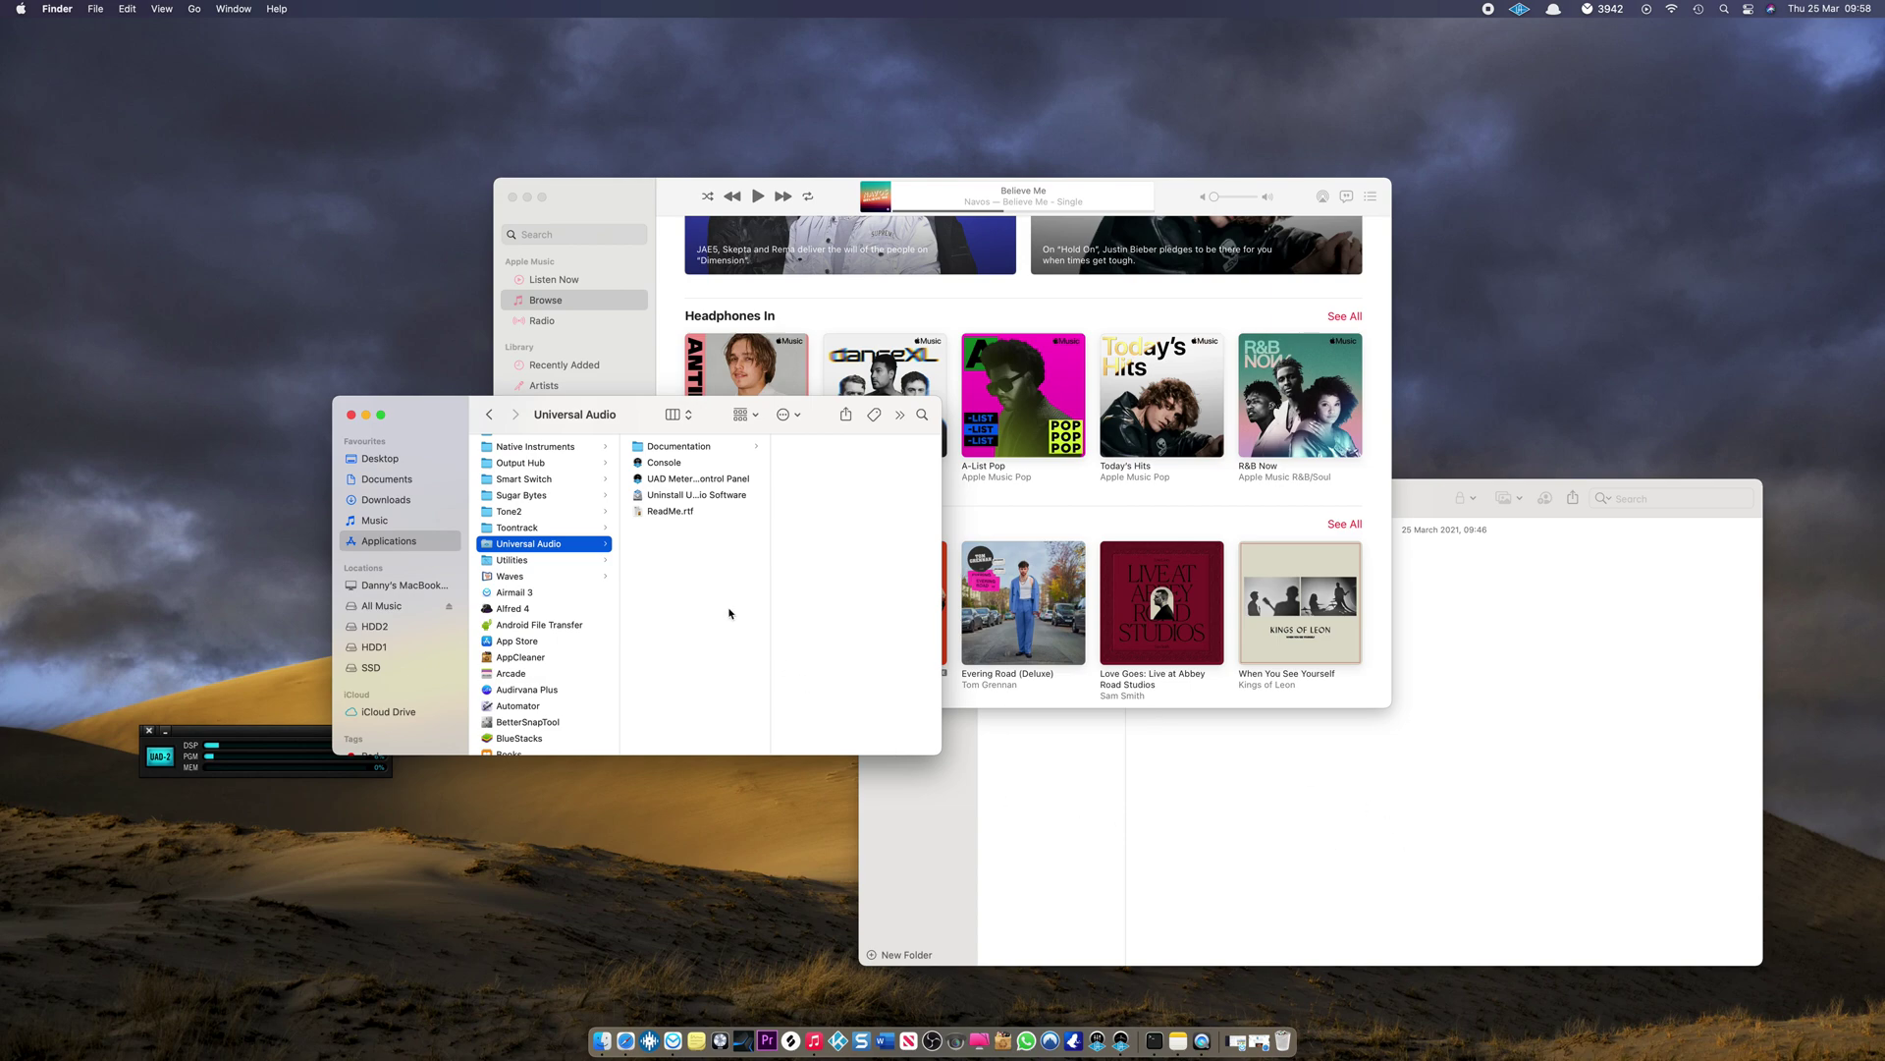
{"action": "left_click", "coordinate": [704, 495]}
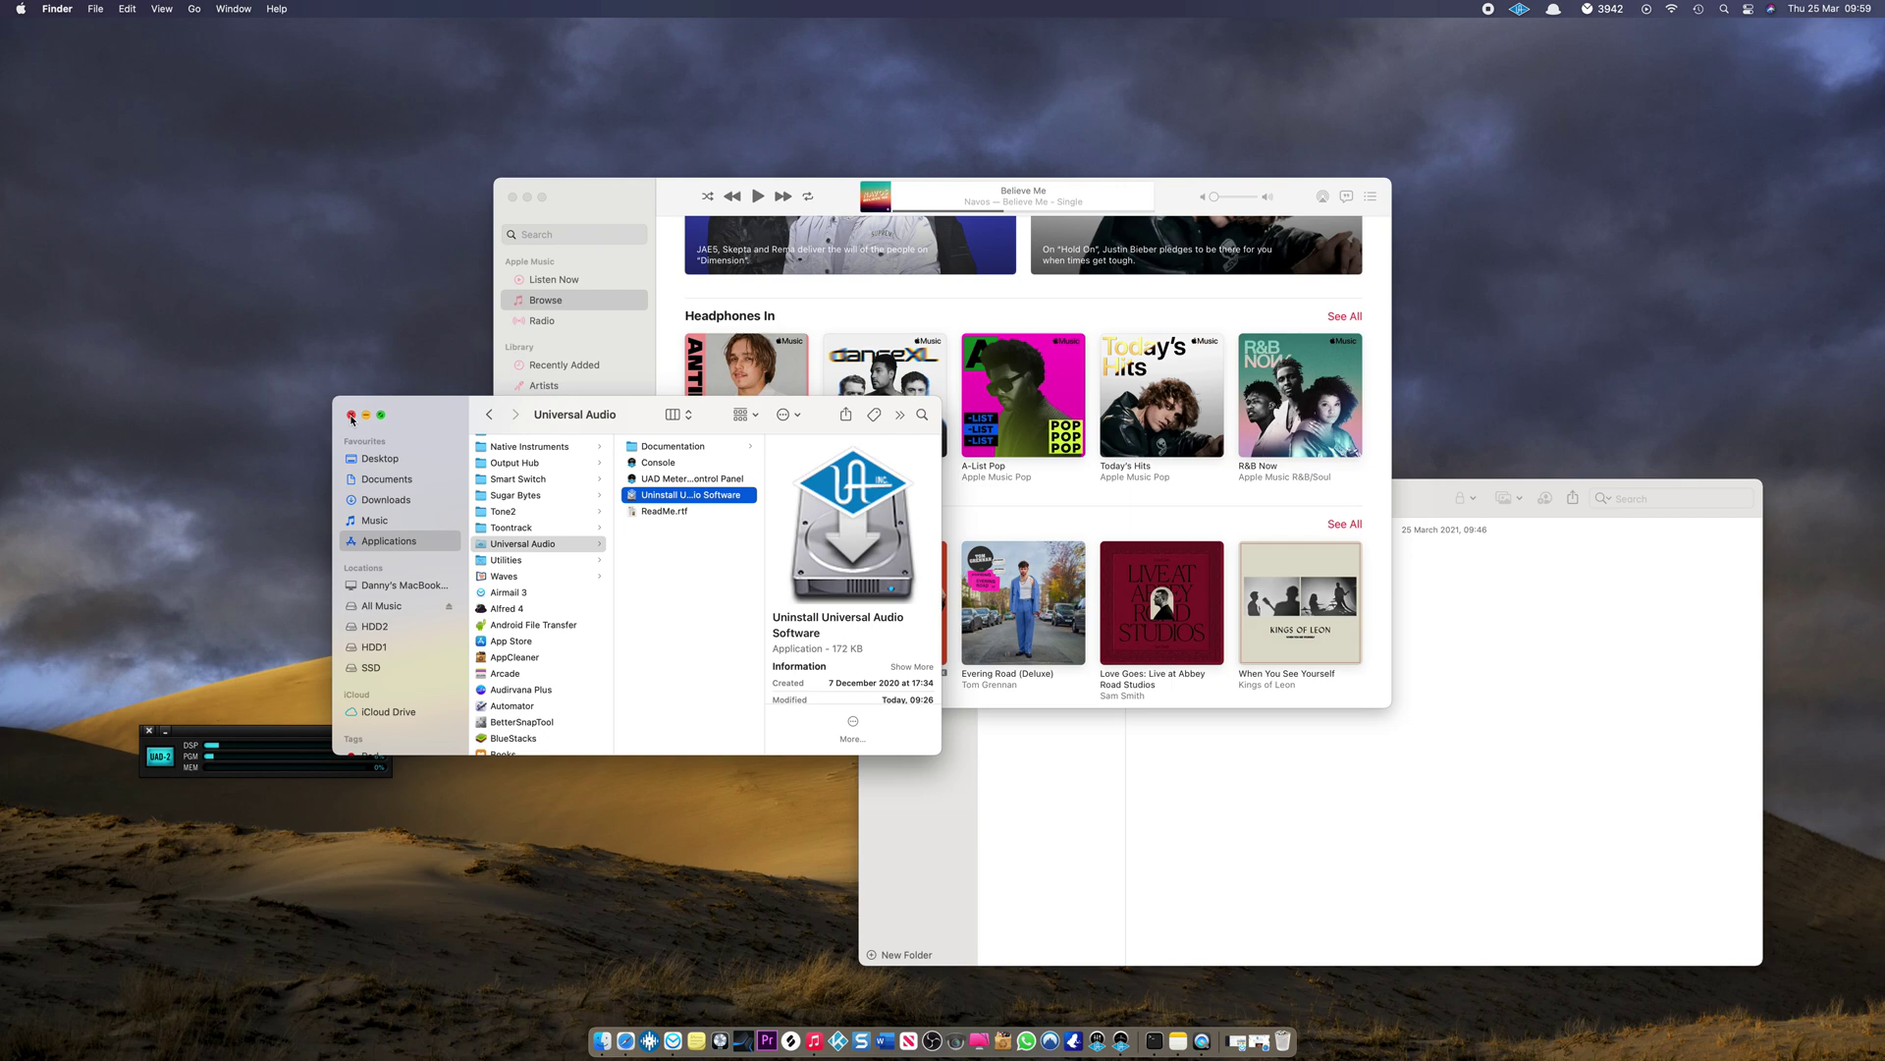
{"action": "left_click", "coordinate": [351, 415]}
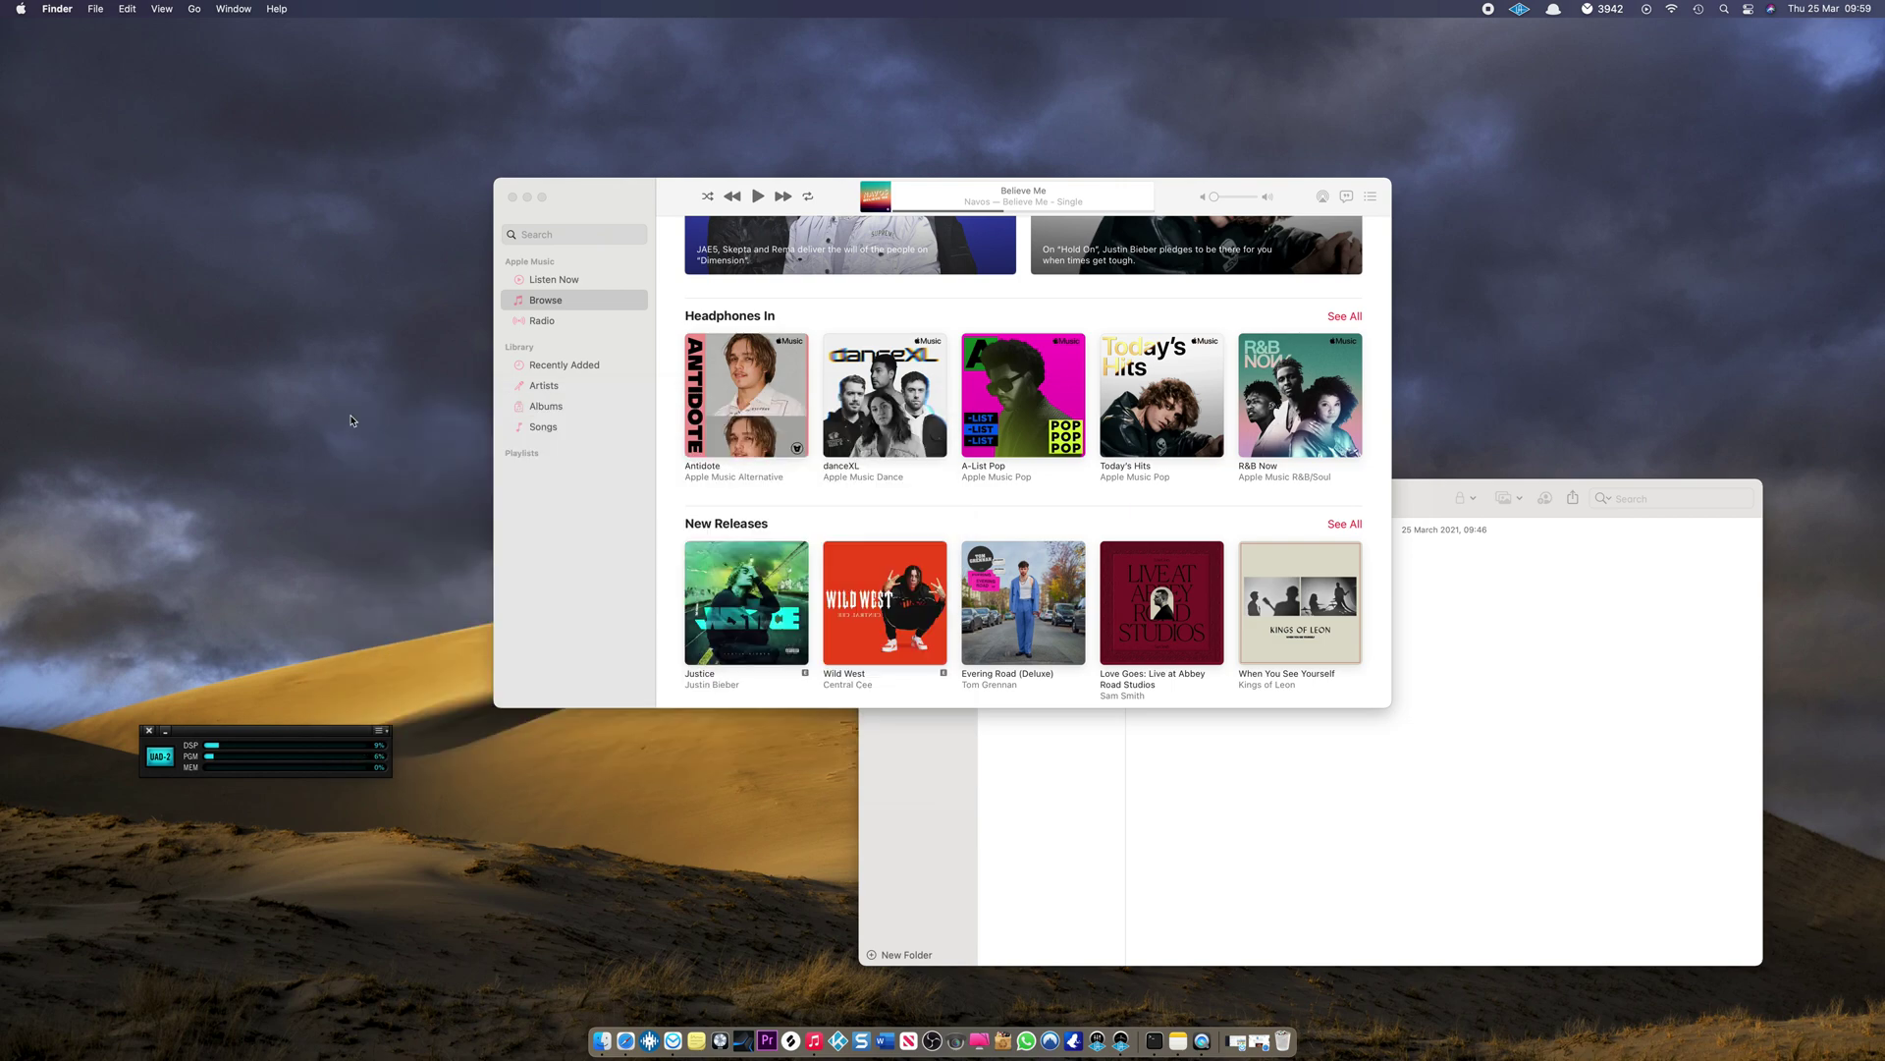
Step: In a fresh Finder window, navigate to the SSD's Library › Extensions folder
{"action": "left_click", "coordinate": [601, 1026]}
{"action": "left_click", "coordinate": [521, 511]}
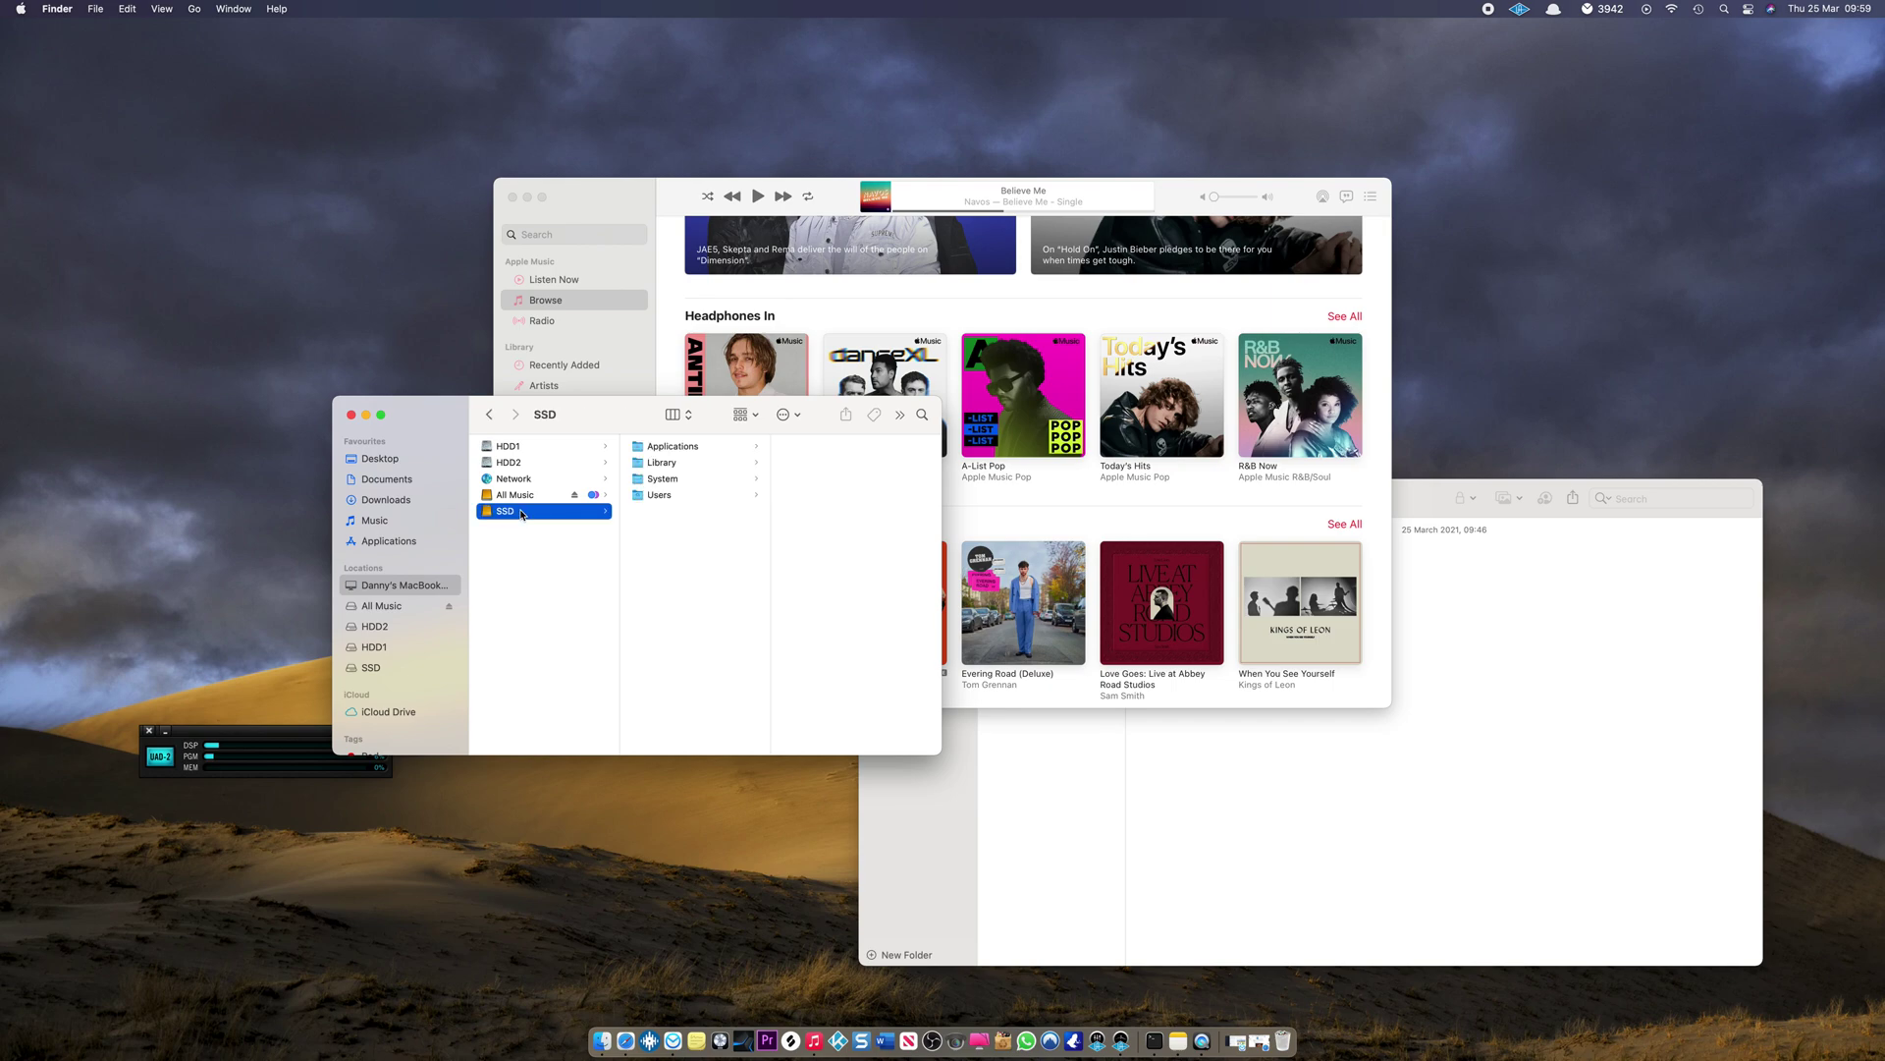
{"action": "left_click", "coordinate": [661, 481]}
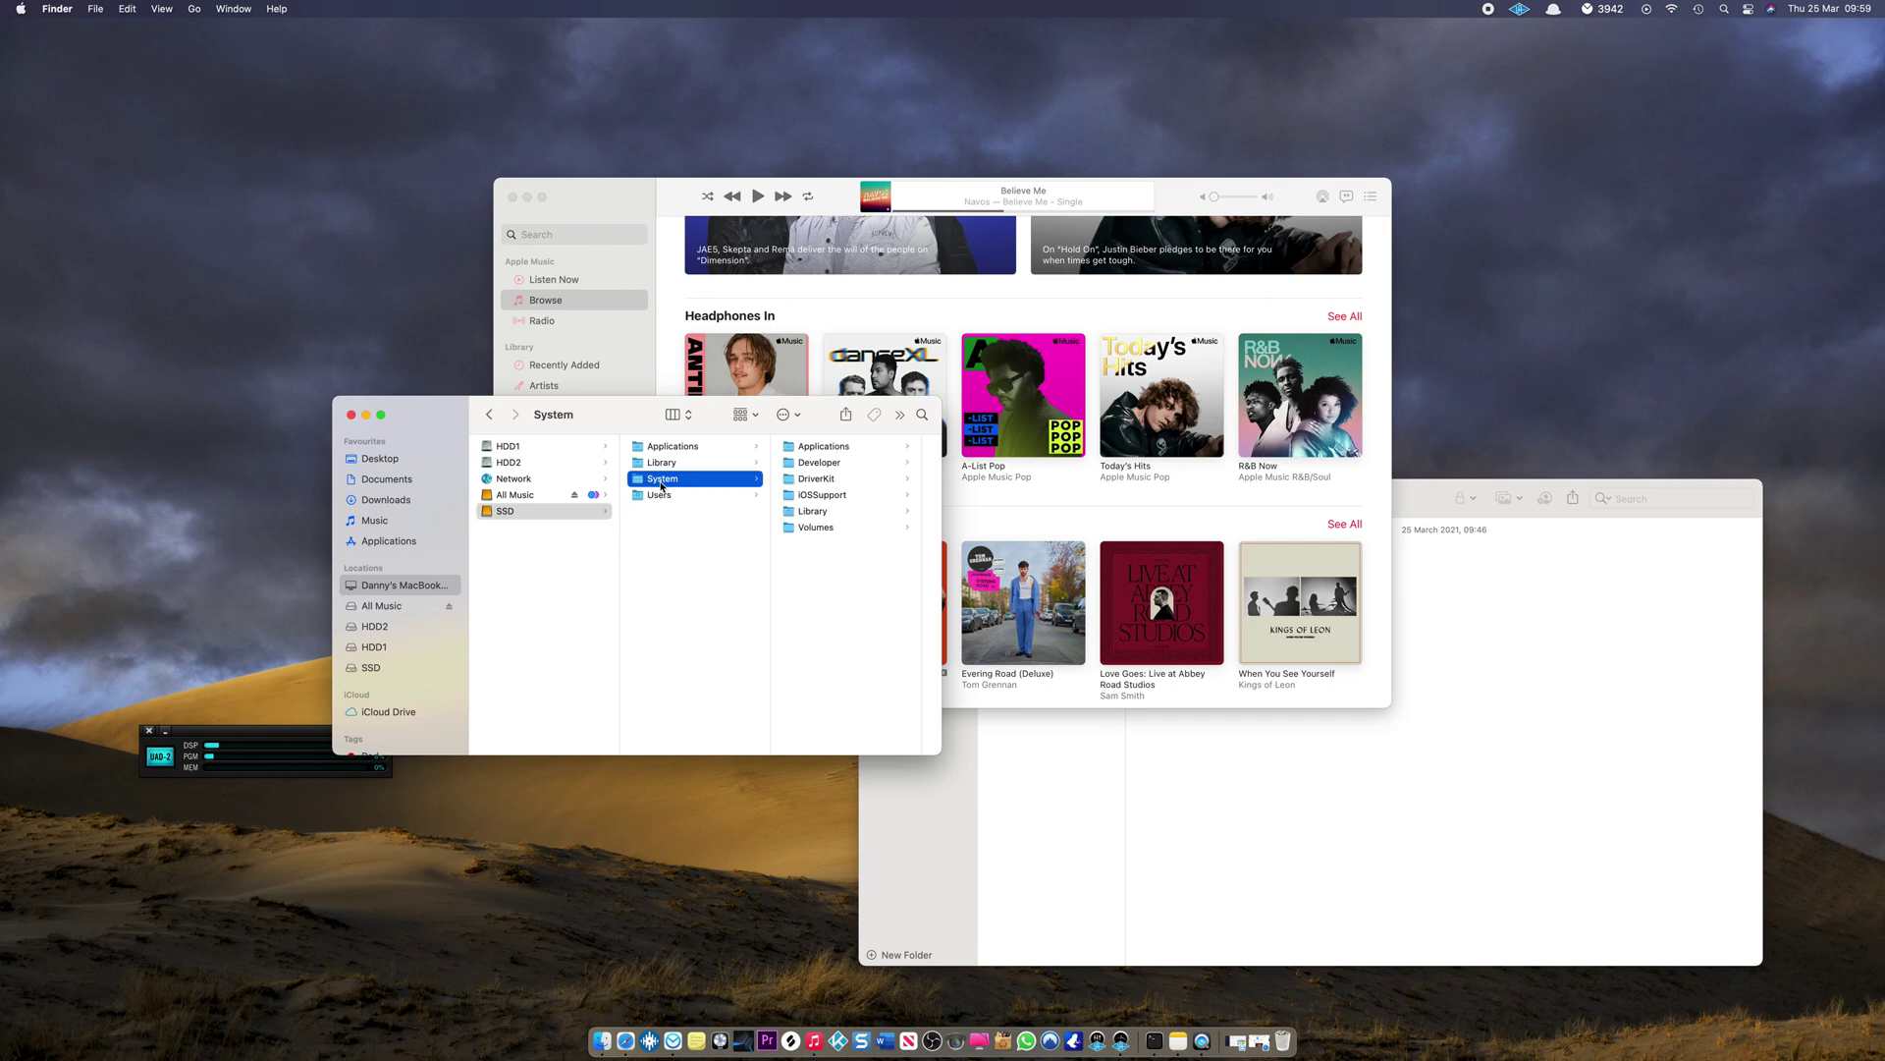
{"action": "left_click", "coordinate": [662, 464]}
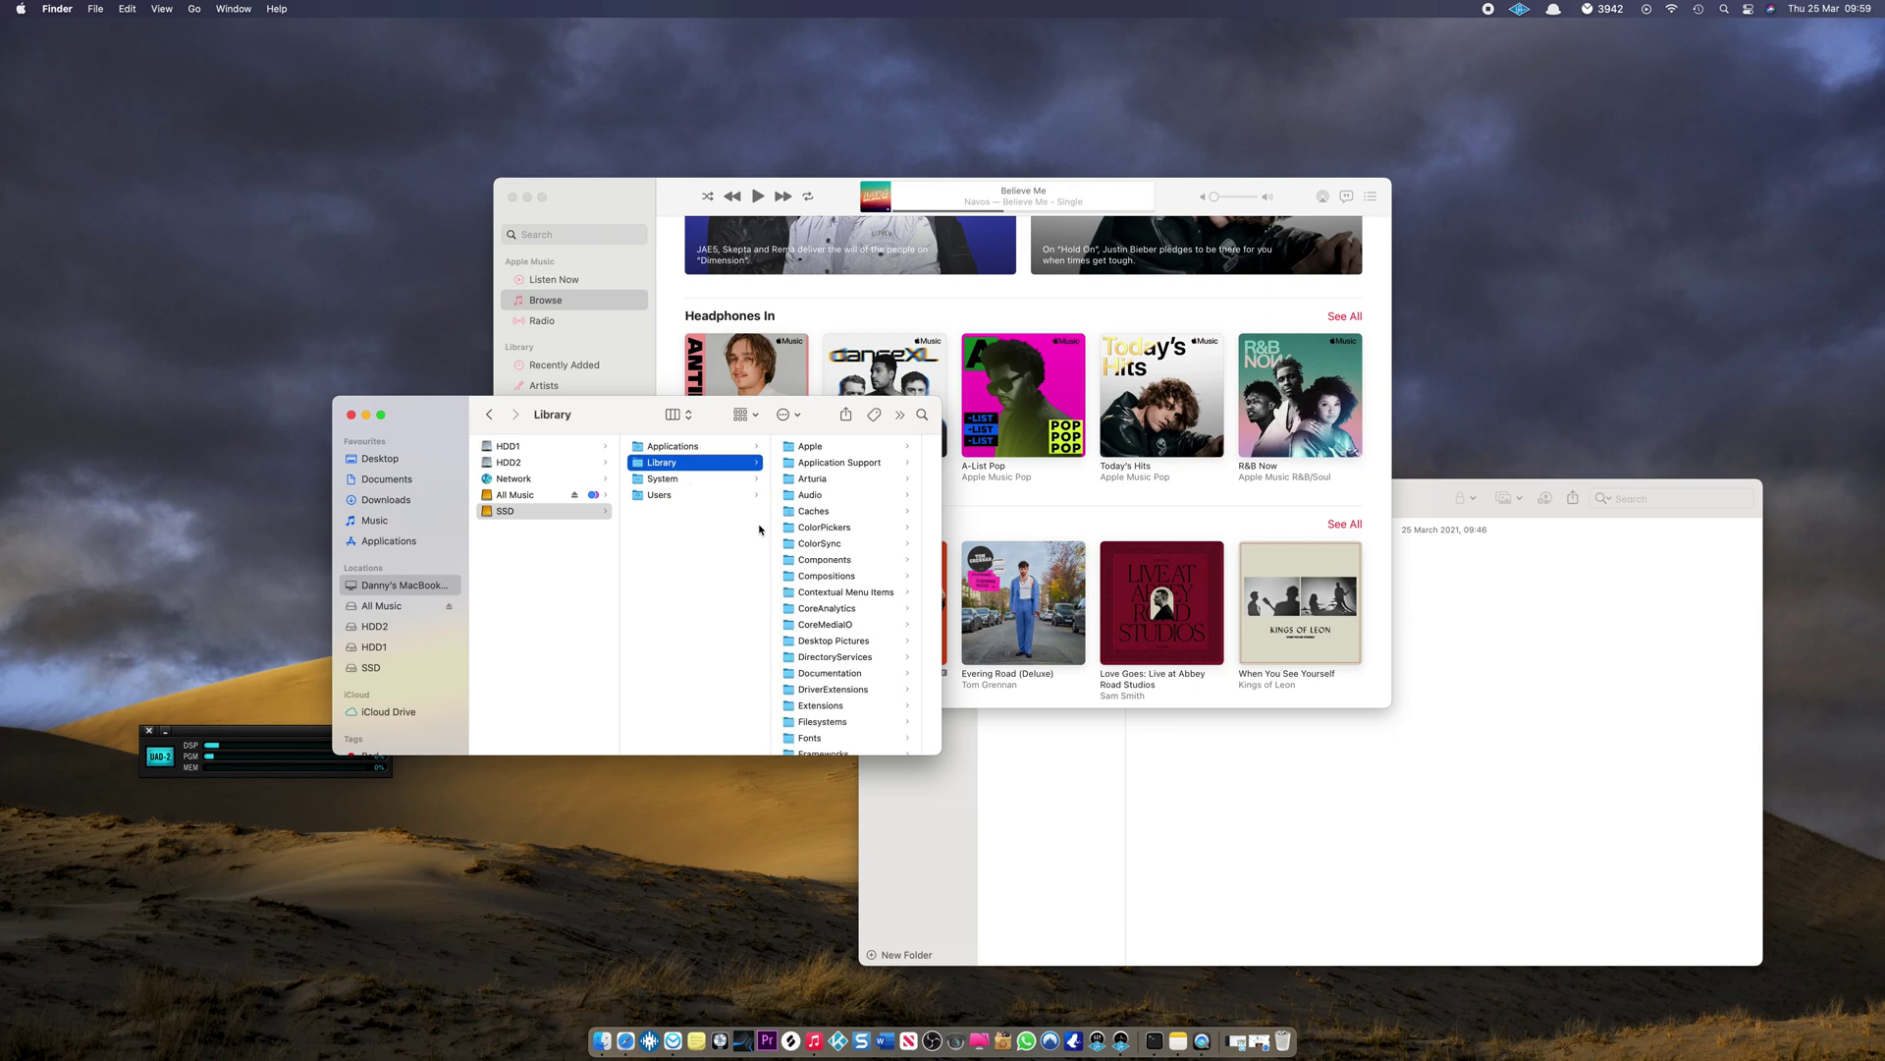
{"action": "scroll", "coordinate": [837, 607], "scroll_direction": "down", "scroll_amount": 2}
{"action": "left_click", "coordinate": [816, 523]}
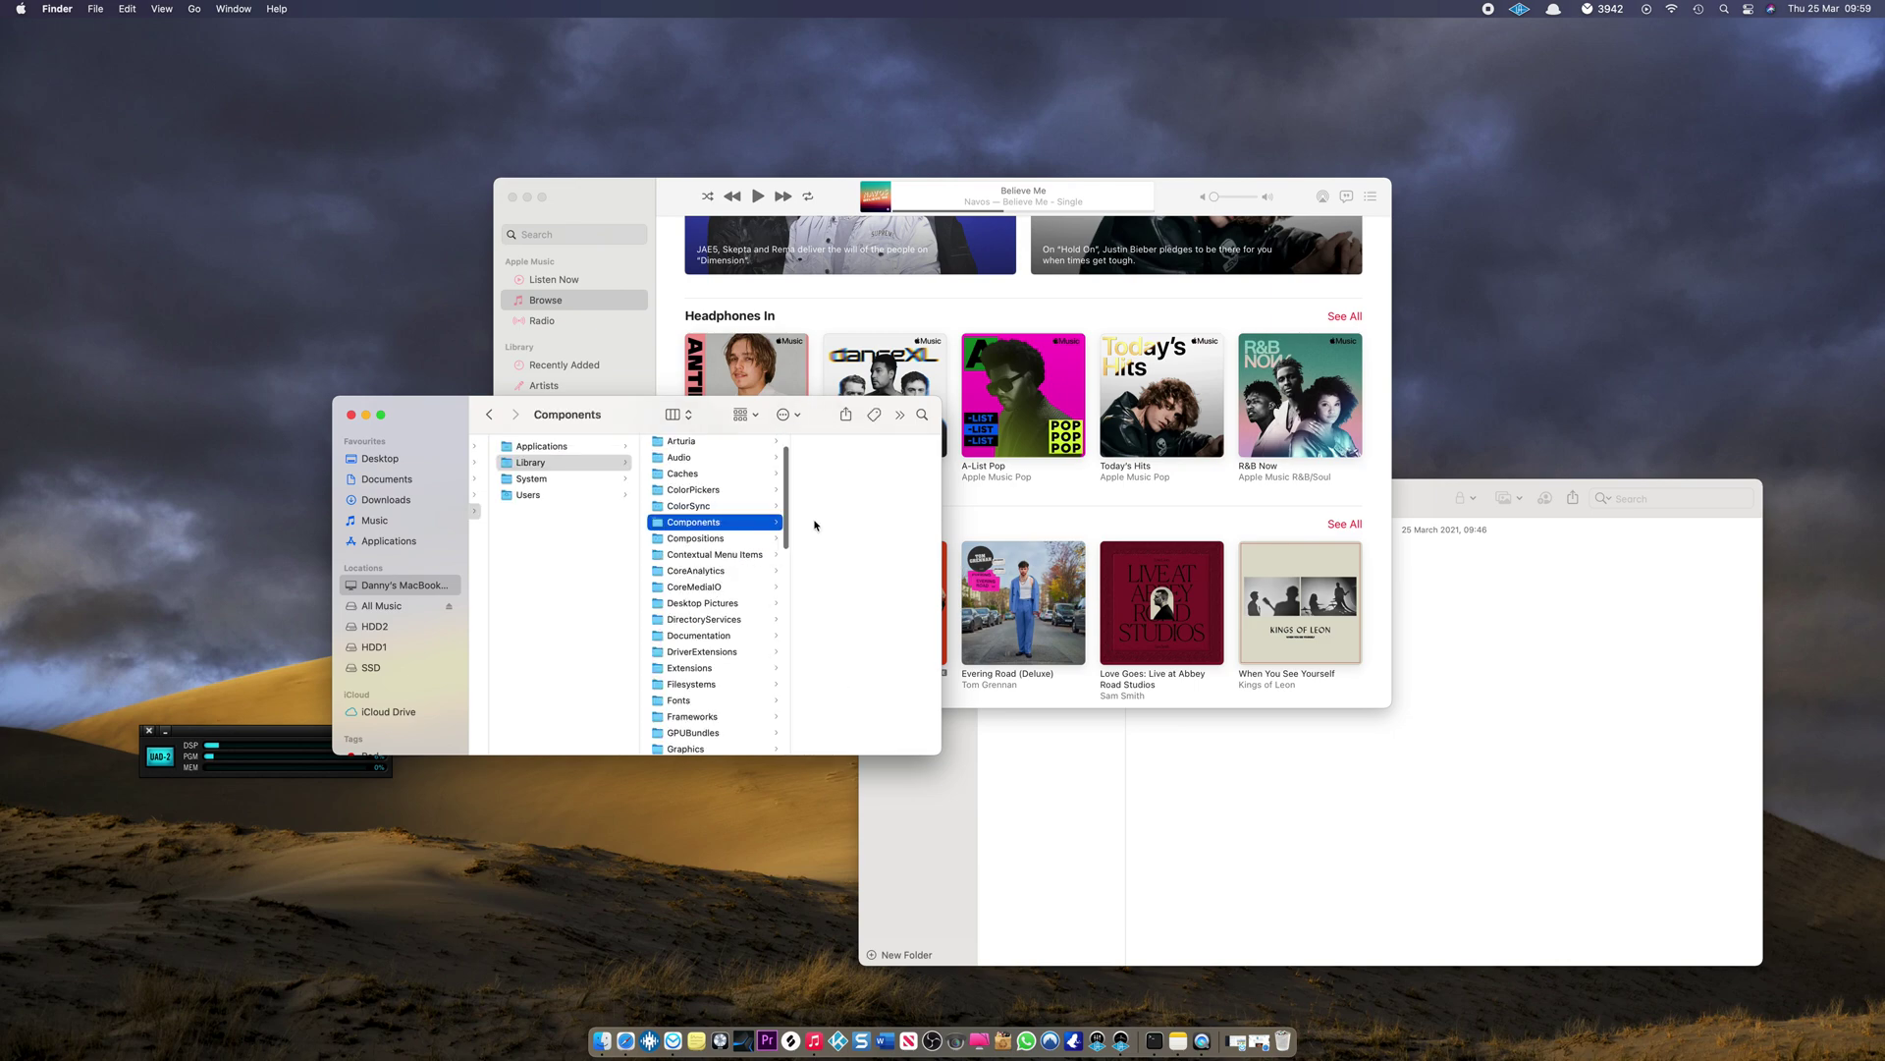
{"action": "left_click", "coordinate": [702, 539]}
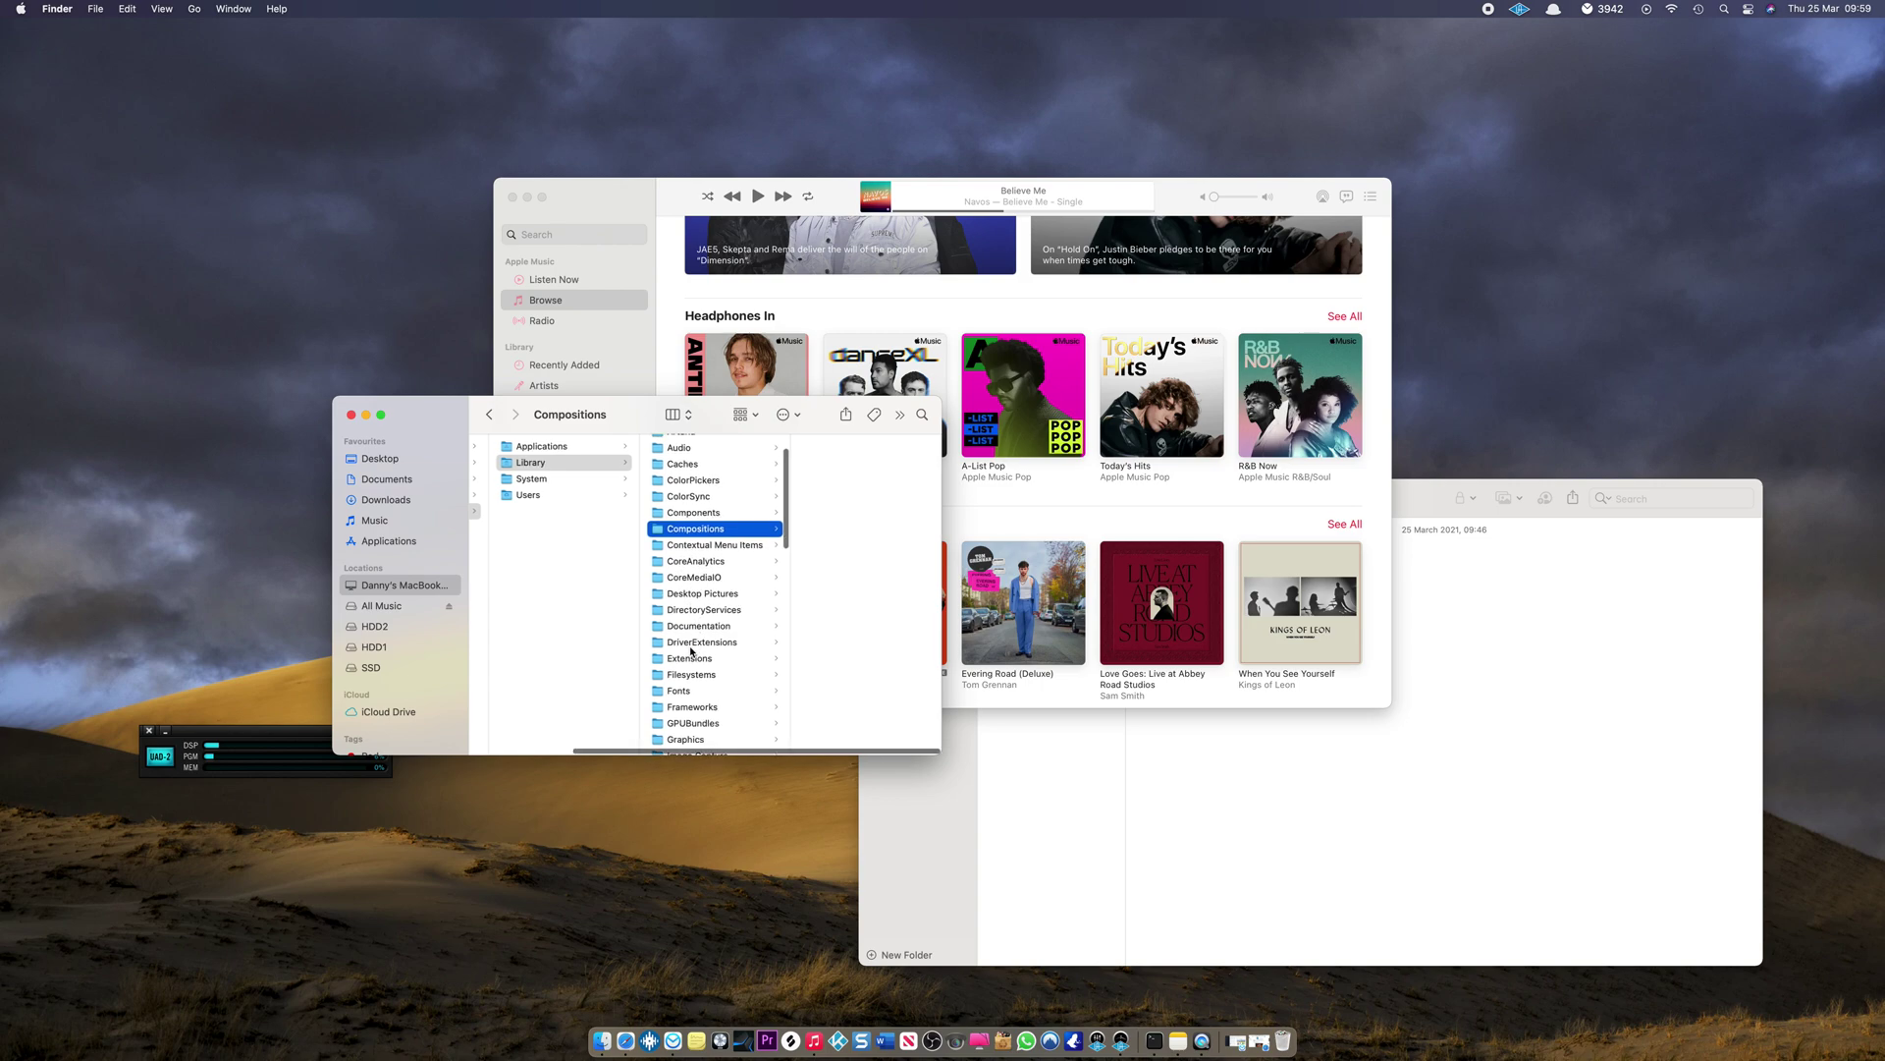
{"action": "scroll", "coordinate": [692, 633], "scroll_direction": "down", "scroll_amount": 3}
{"action": "left_click", "coordinate": [688, 614]}
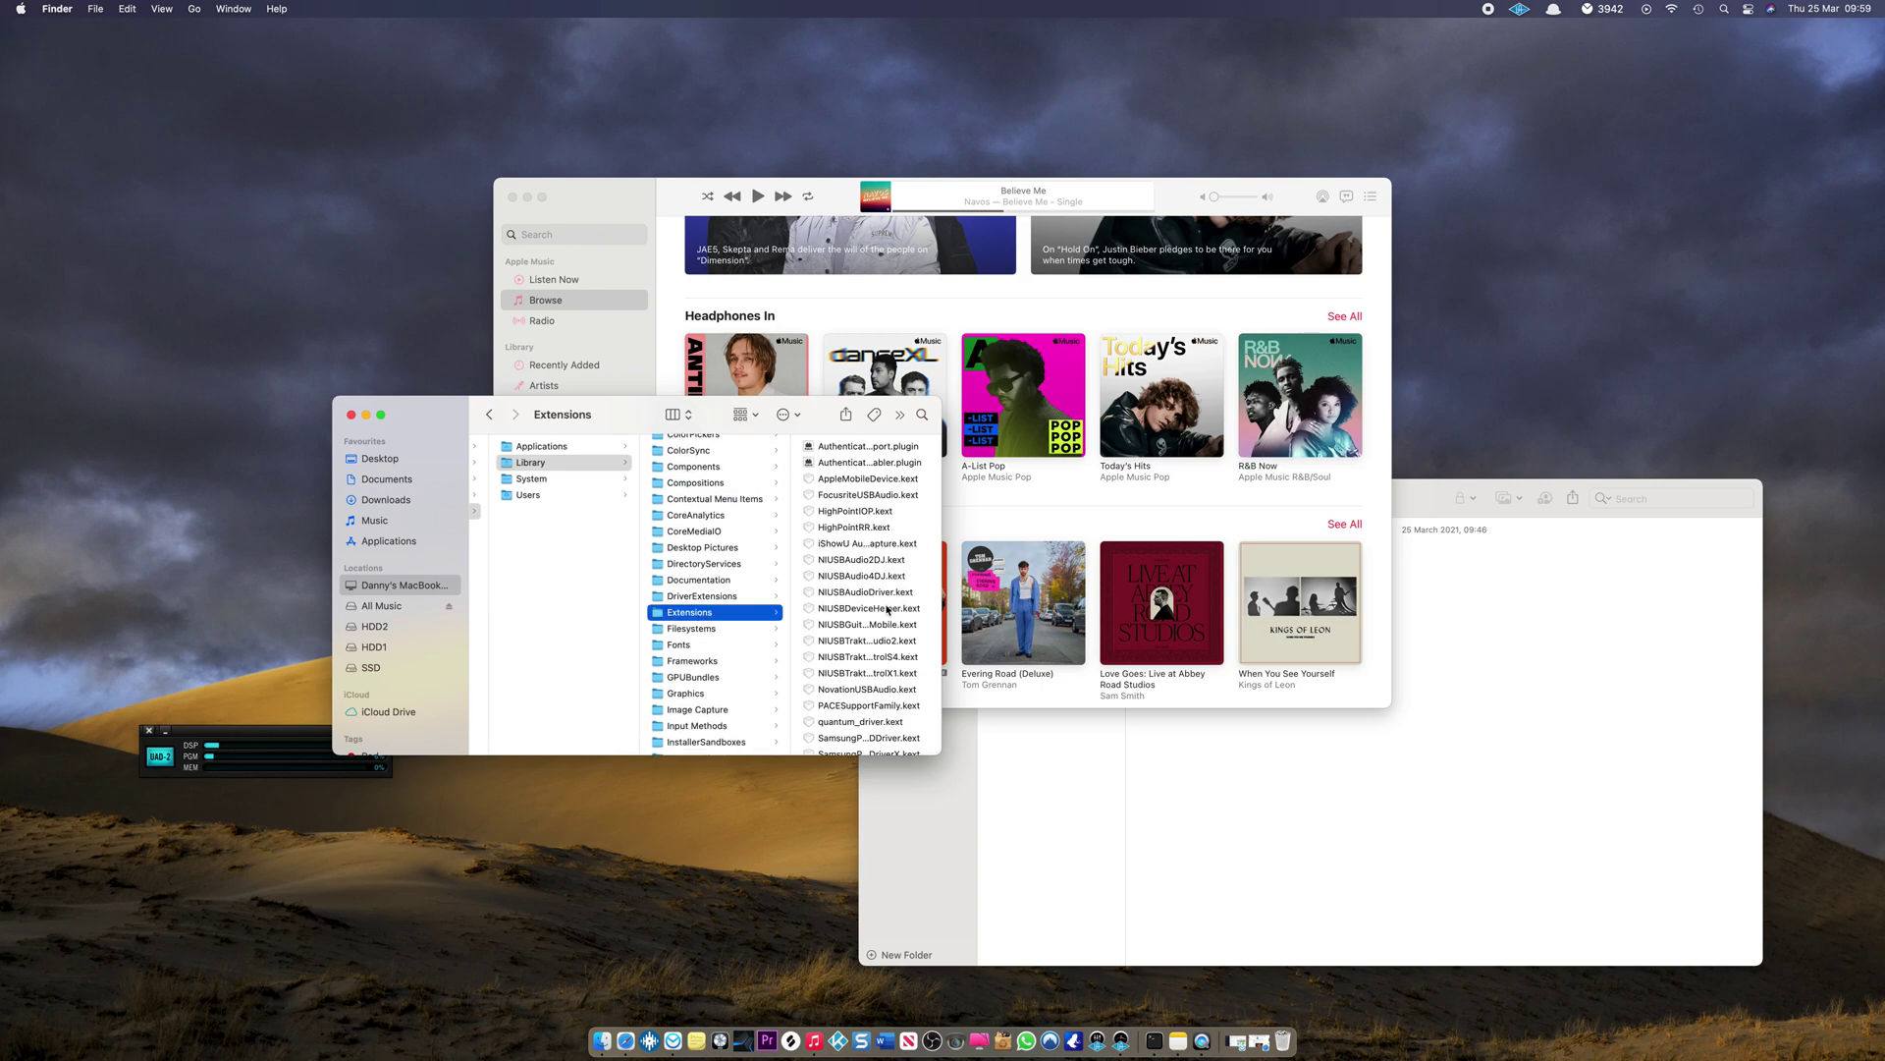
Step: Enlarge the window, select UAD2System.kext, and open a second window on Applications
{"action": "left_click_drag", "start_coordinate": [939, 754], "coordinate": [1272, 887]}
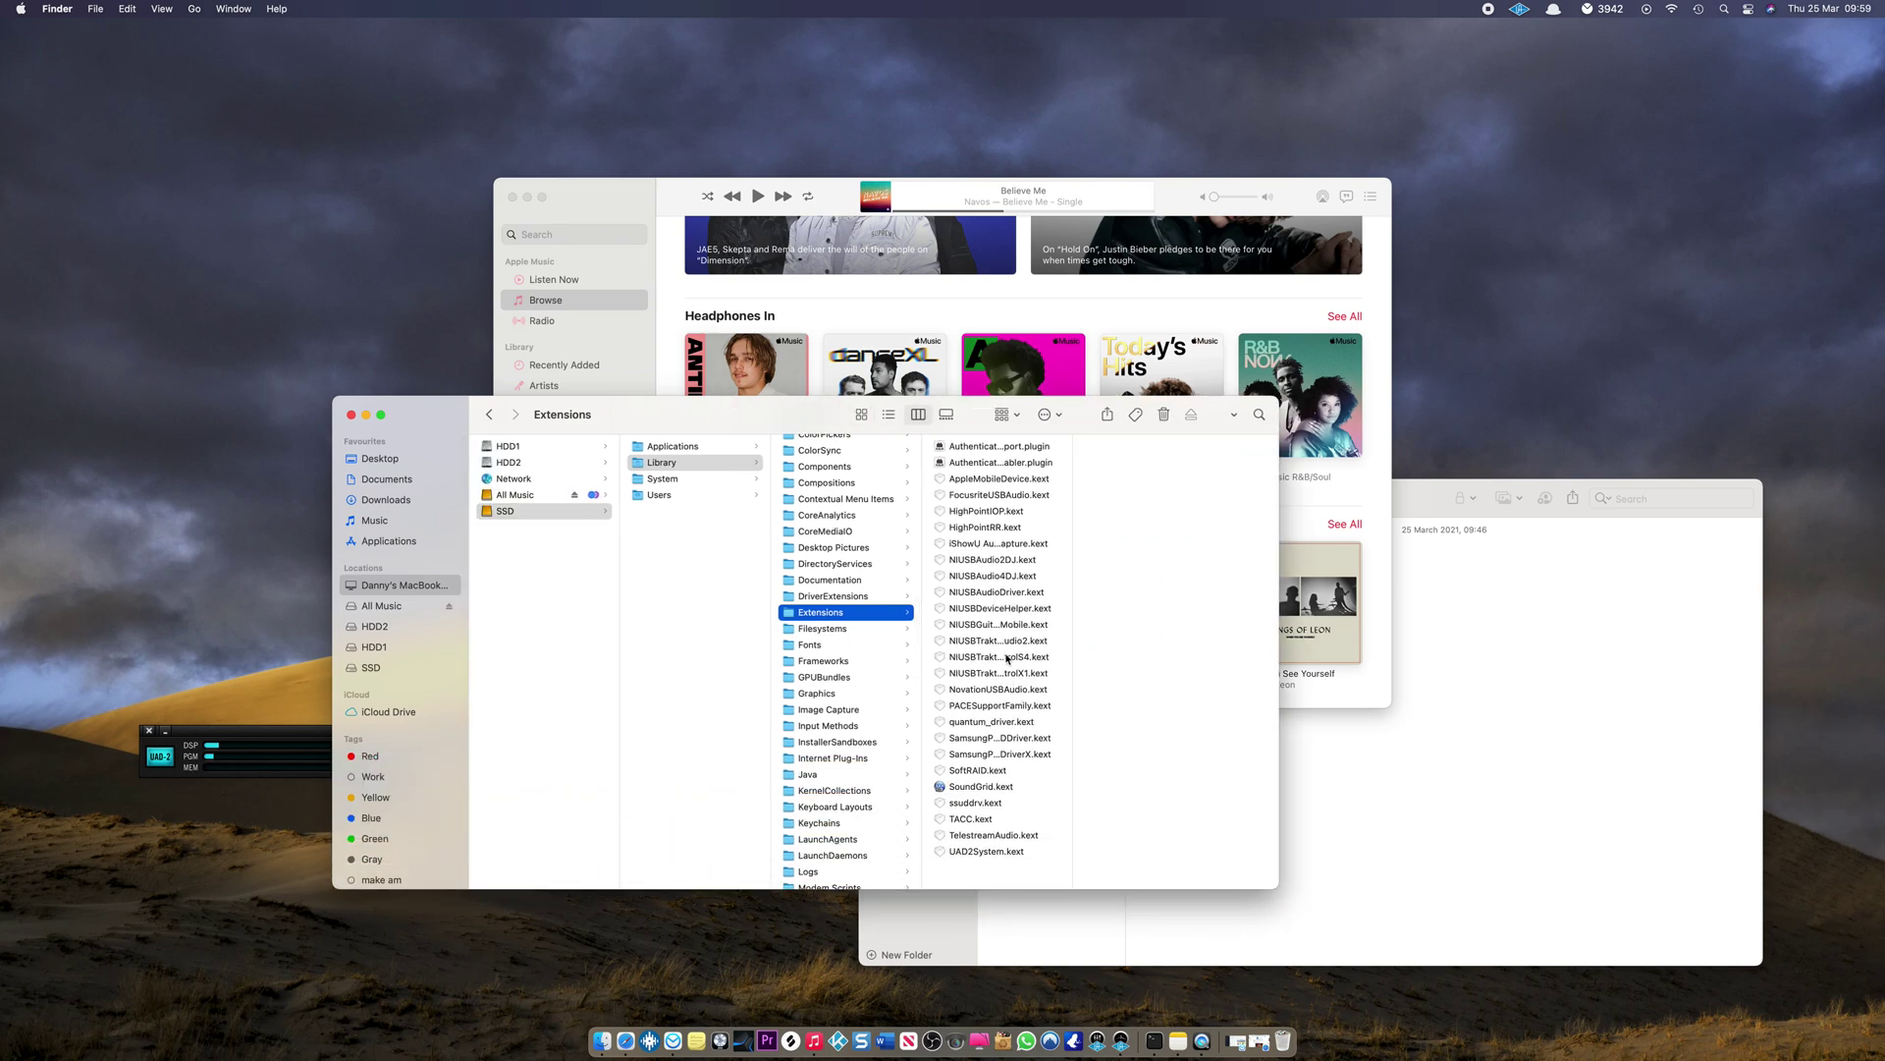
{"action": "left_click", "coordinate": [973, 852]}
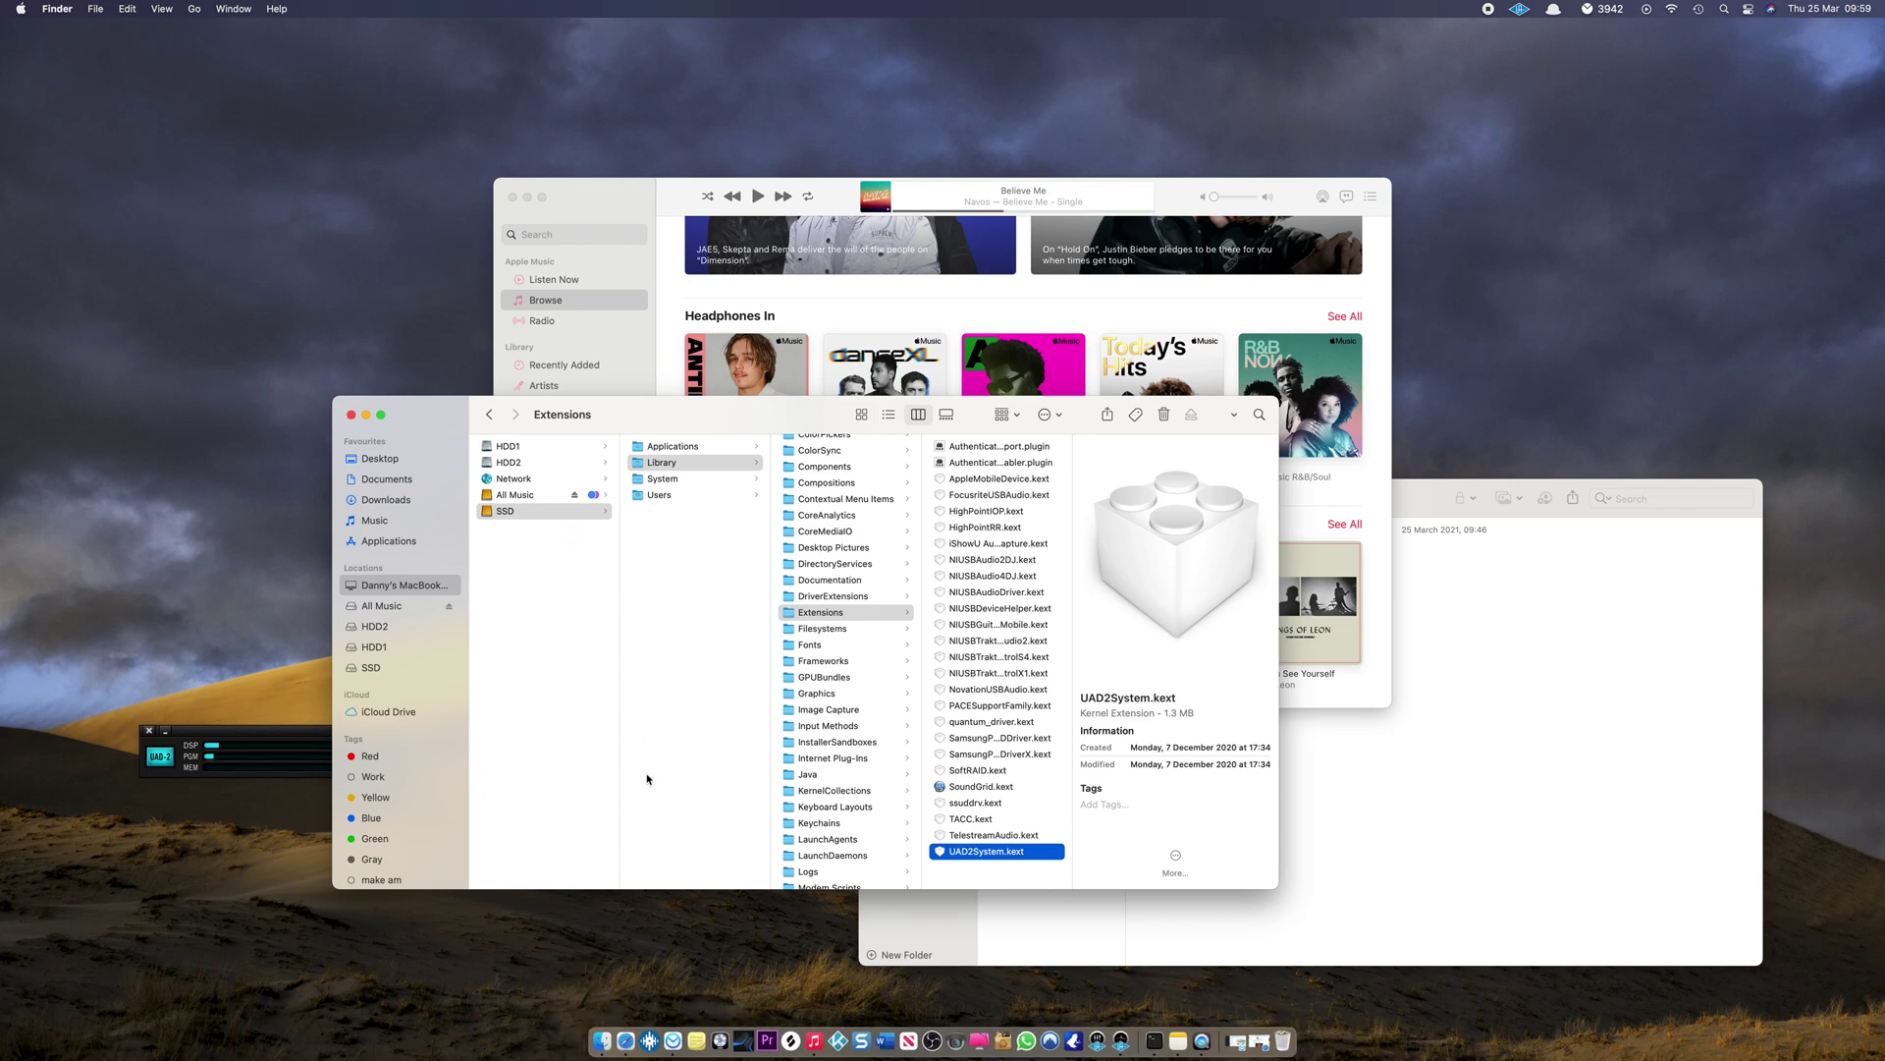
{"action": "key", "text": "super+n"}
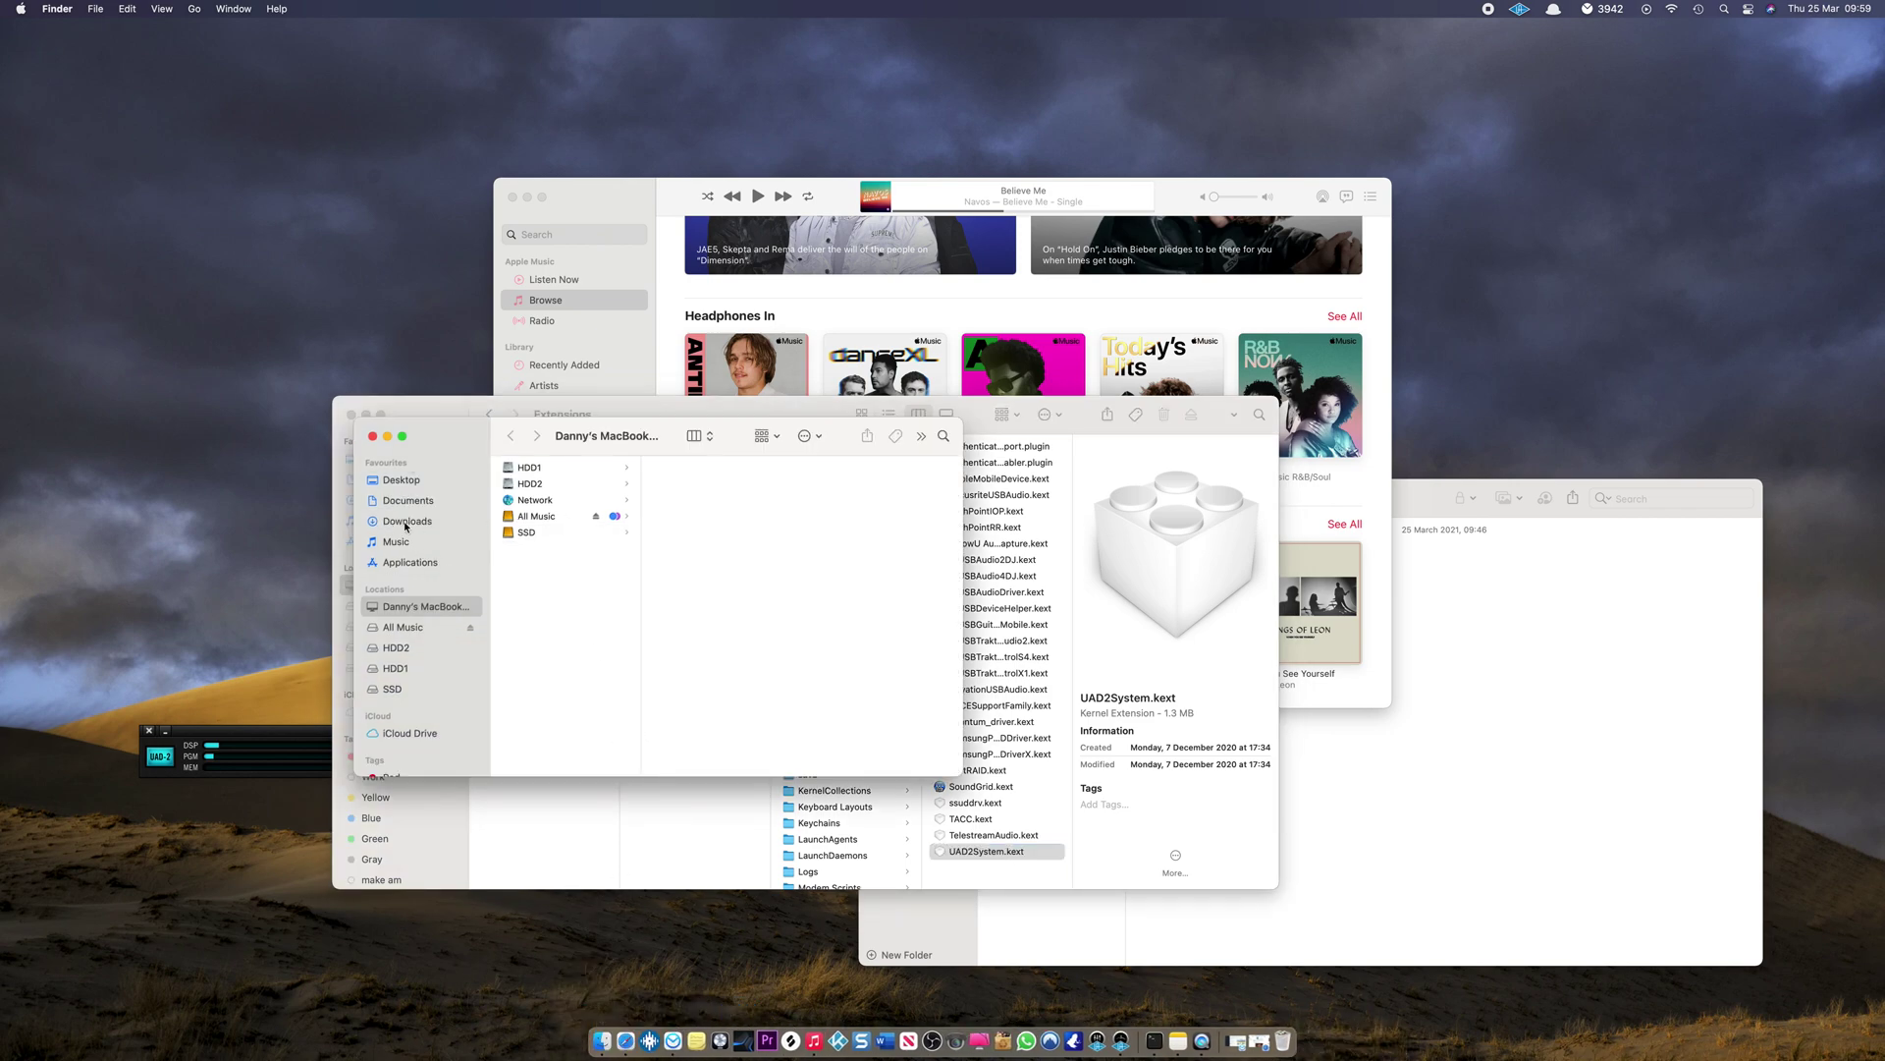
{"action": "left_click", "coordinate": [404, 561]}
Step: Open the Universal Audio folder in the new window, then bring the UAD2System.kext Extensions window forward
{"action": "scroll", "coordinate": [619, 731], "scroll_direction": "down", "scroll_amount": 3}
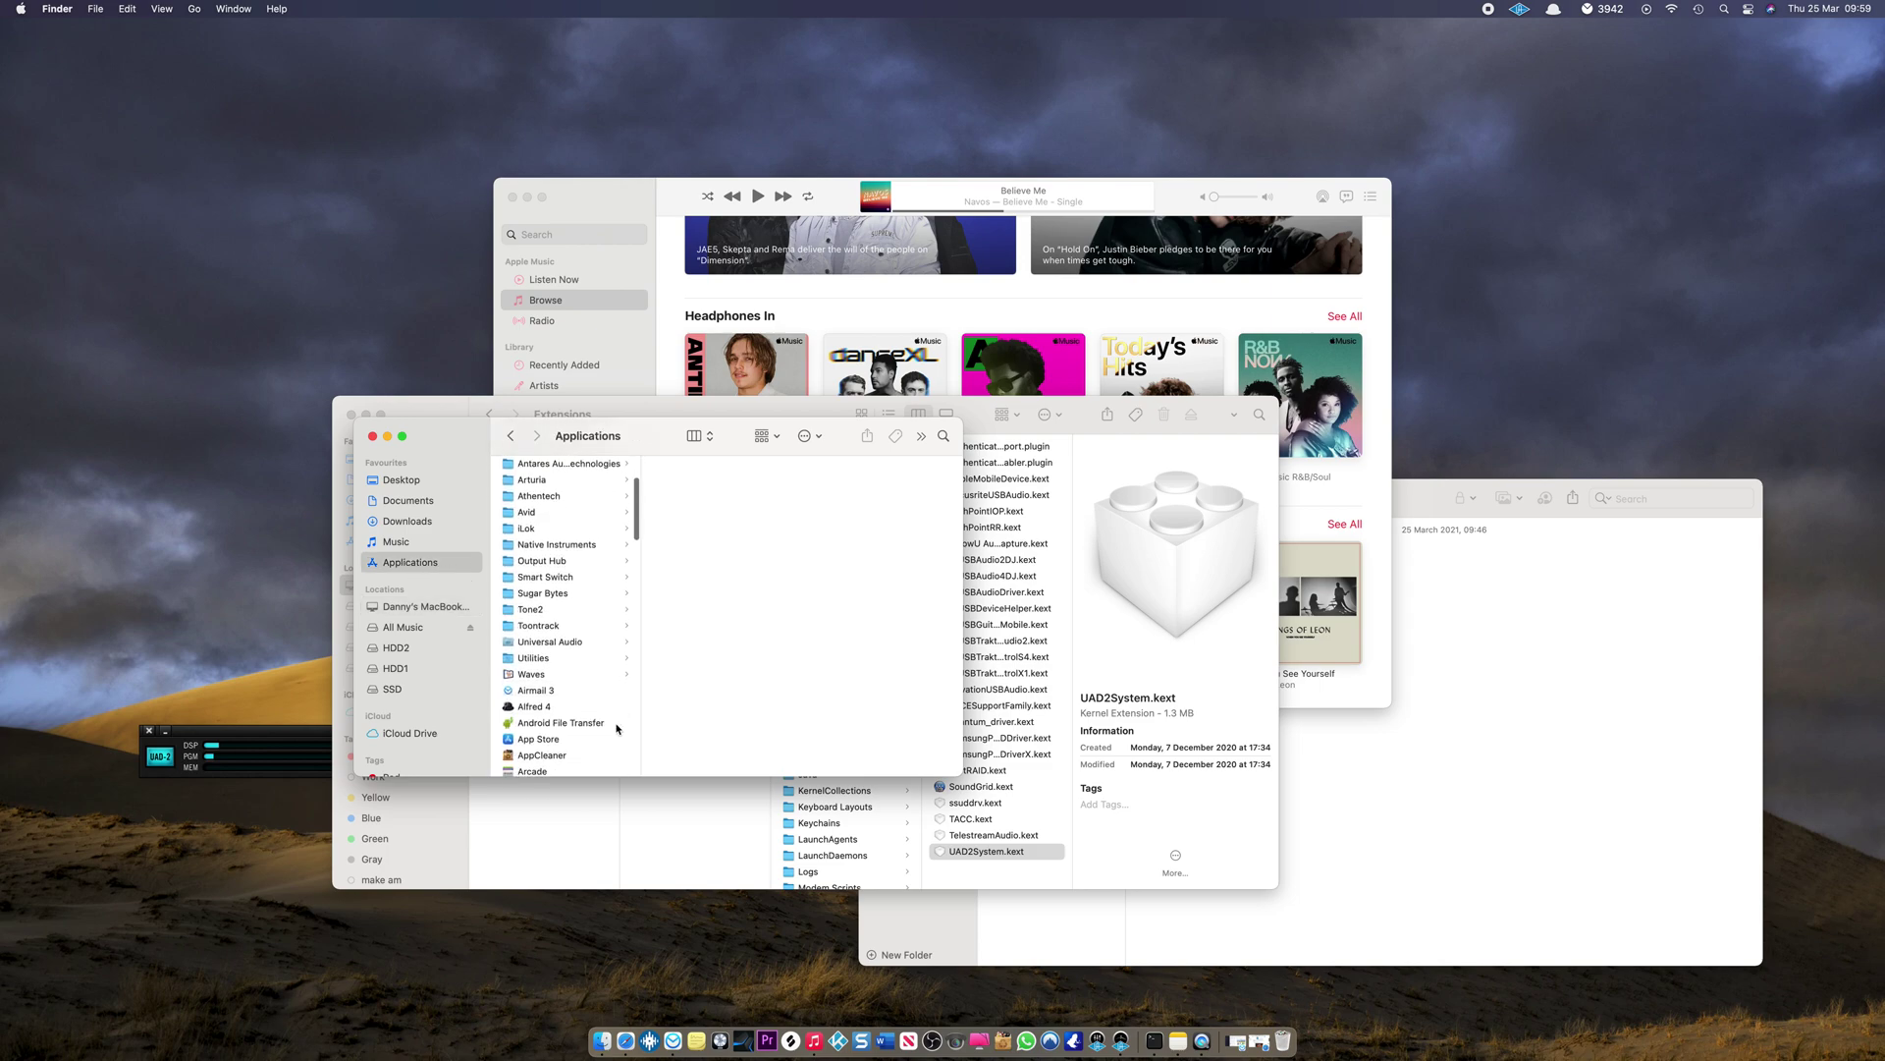
{"action": "left_click", "coordinate": [547, 643]}
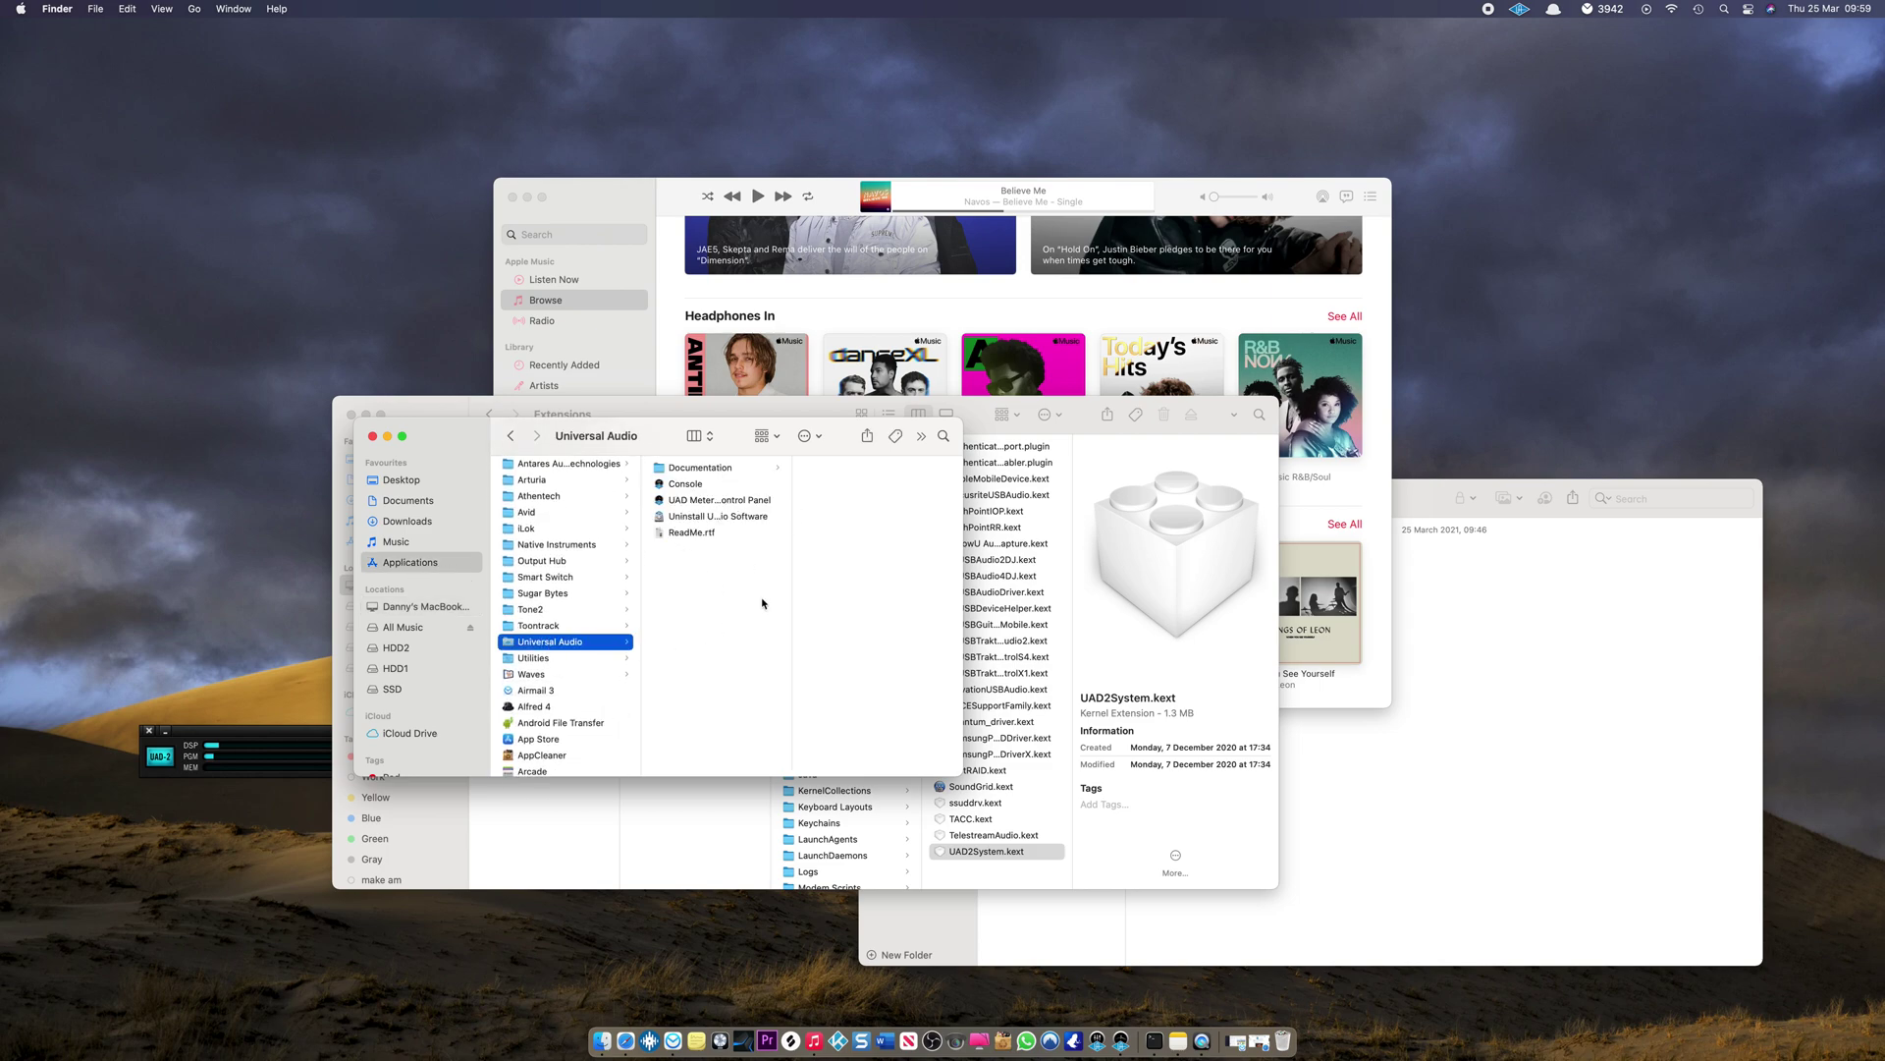
{"action": "left_click", "coordinate": [1087, 428]}
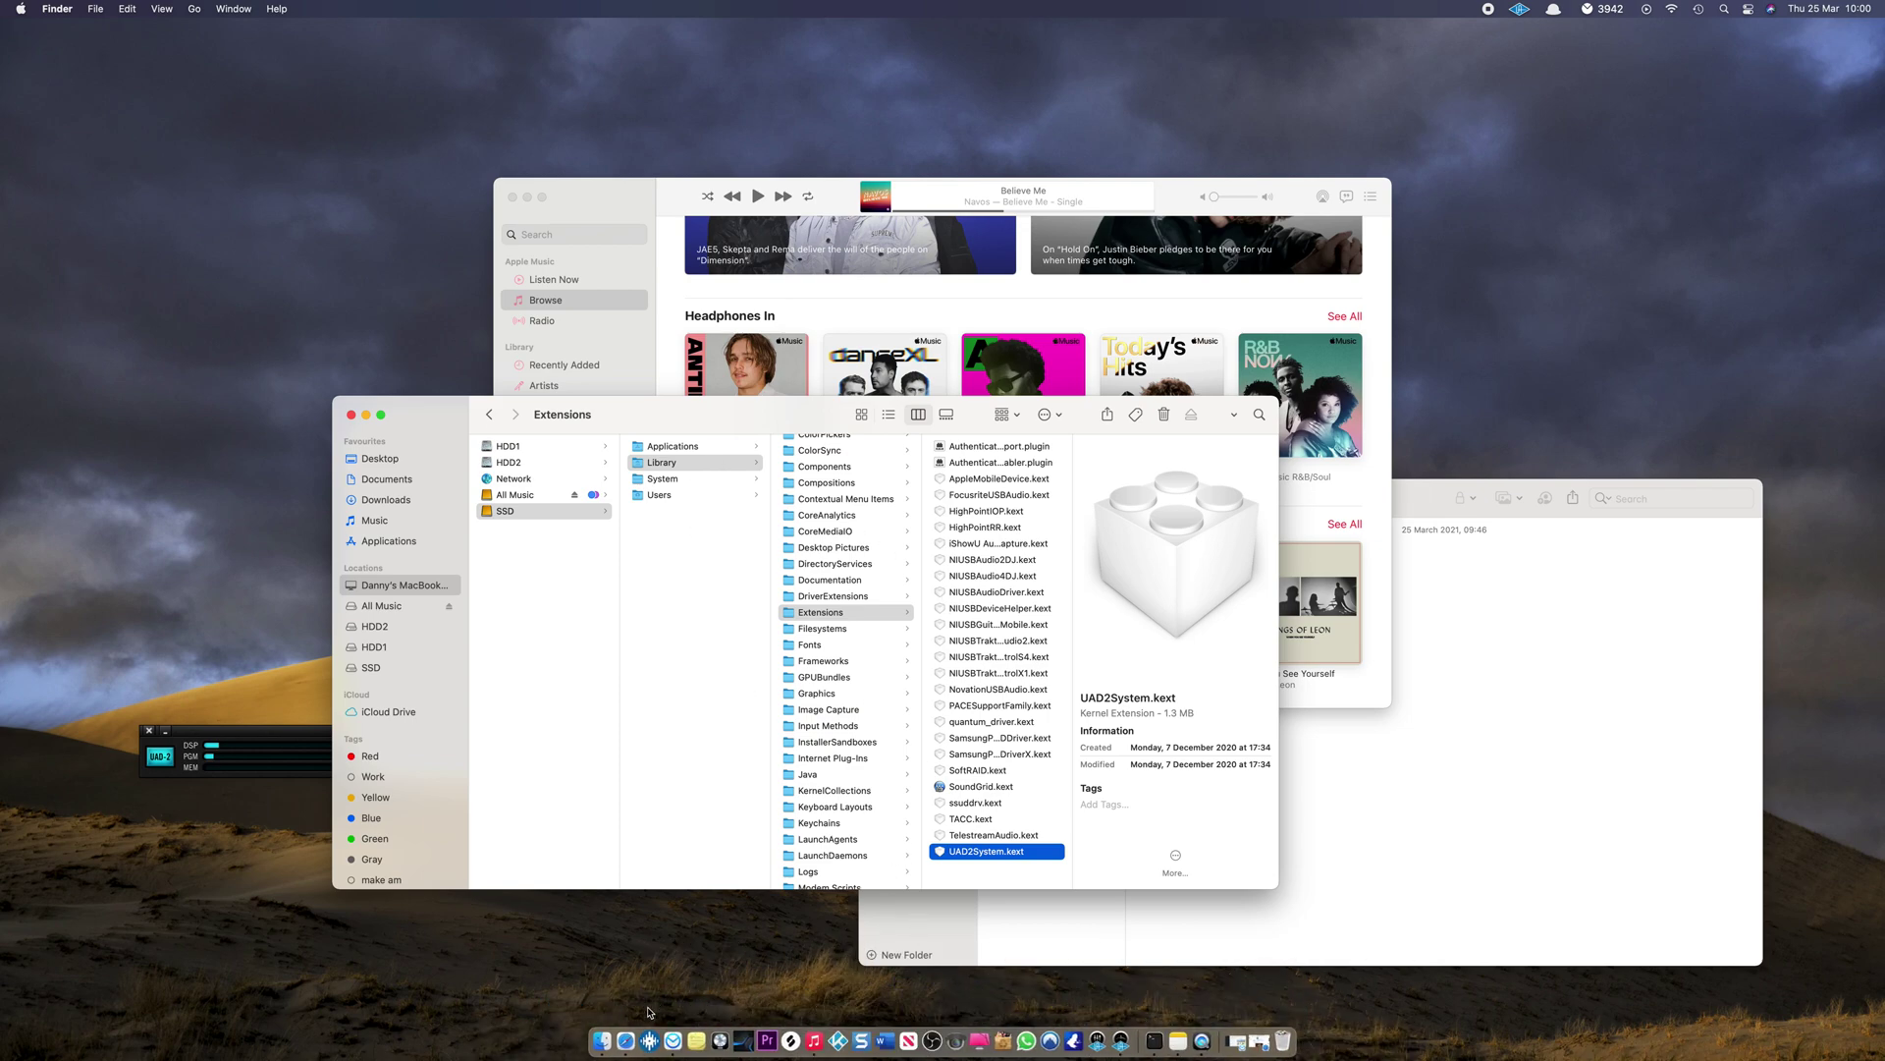
Step: Launch System Preferences through Alfred with 'sy' and open Security & Privacy
{"action": "key", "text": "alt+space"}
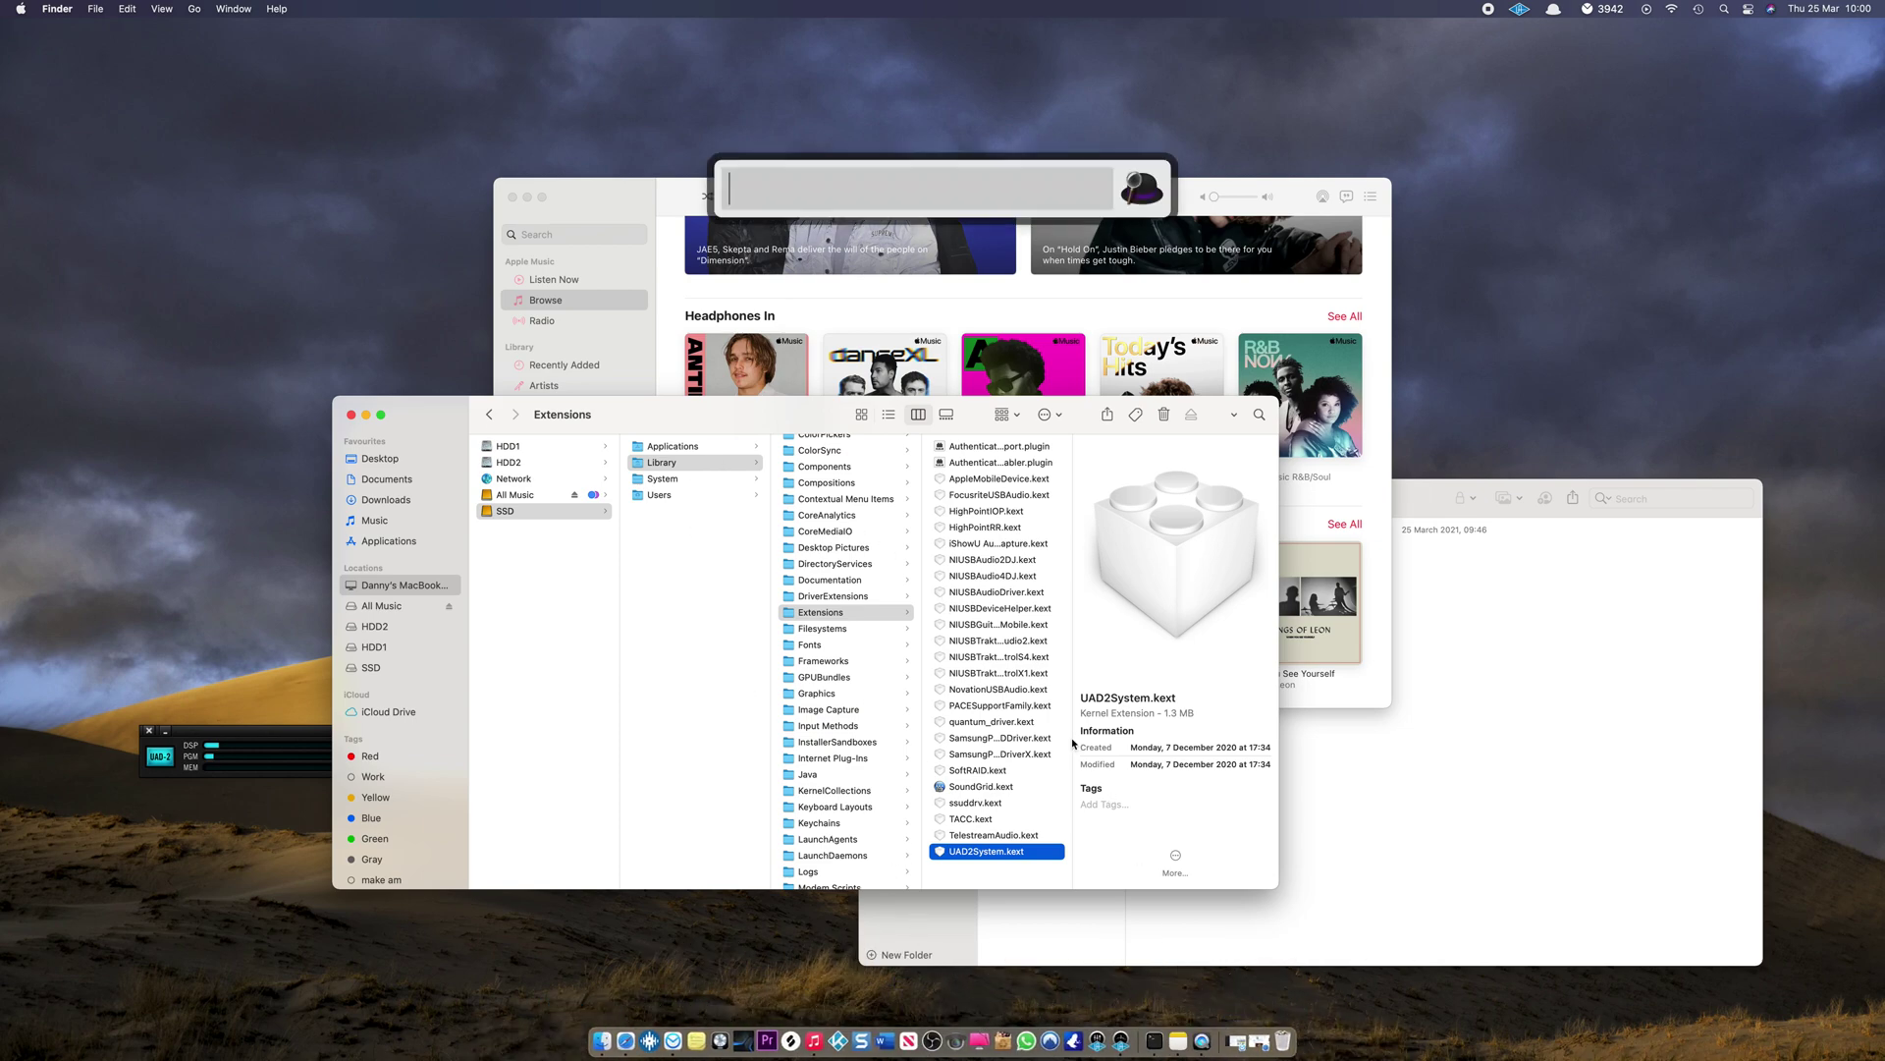
{"action": "type", "text": "sy"}
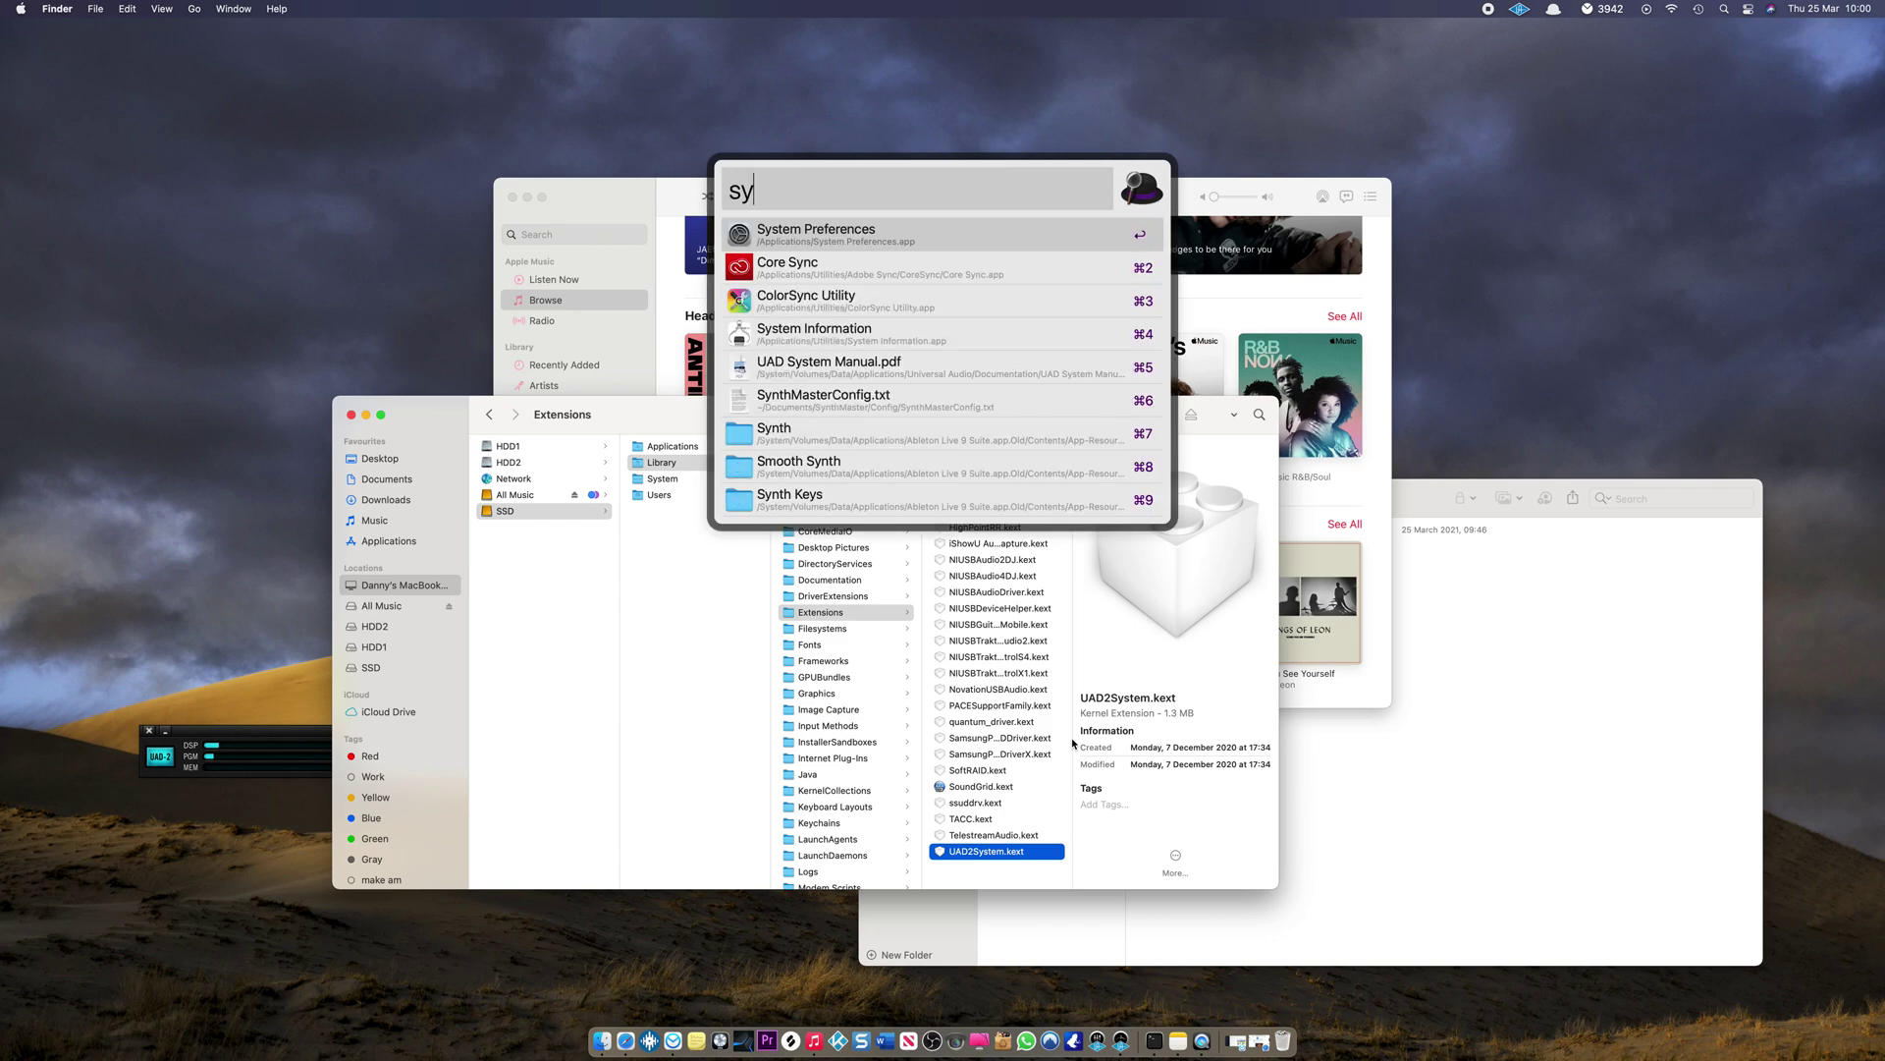
{"action": "key", "text": "Return"}
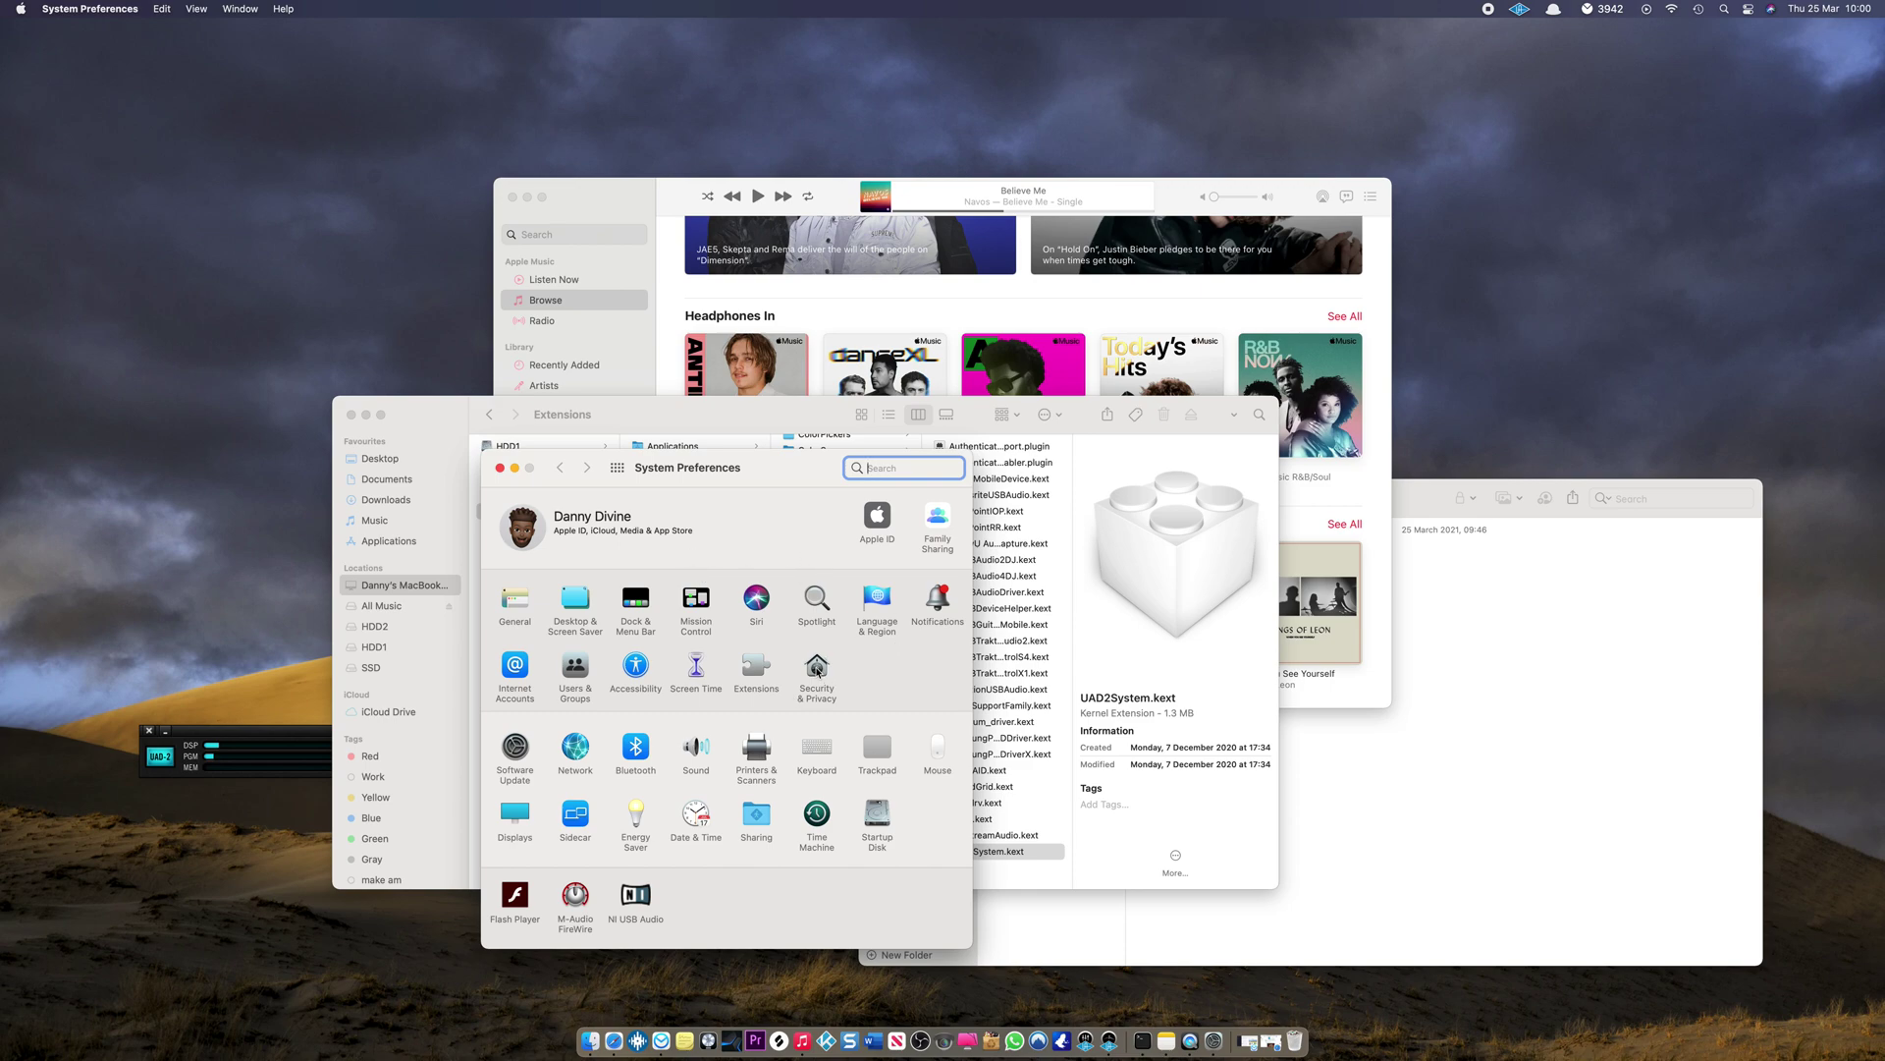
{"action": "left_click", "coordinate": [817, 670]}
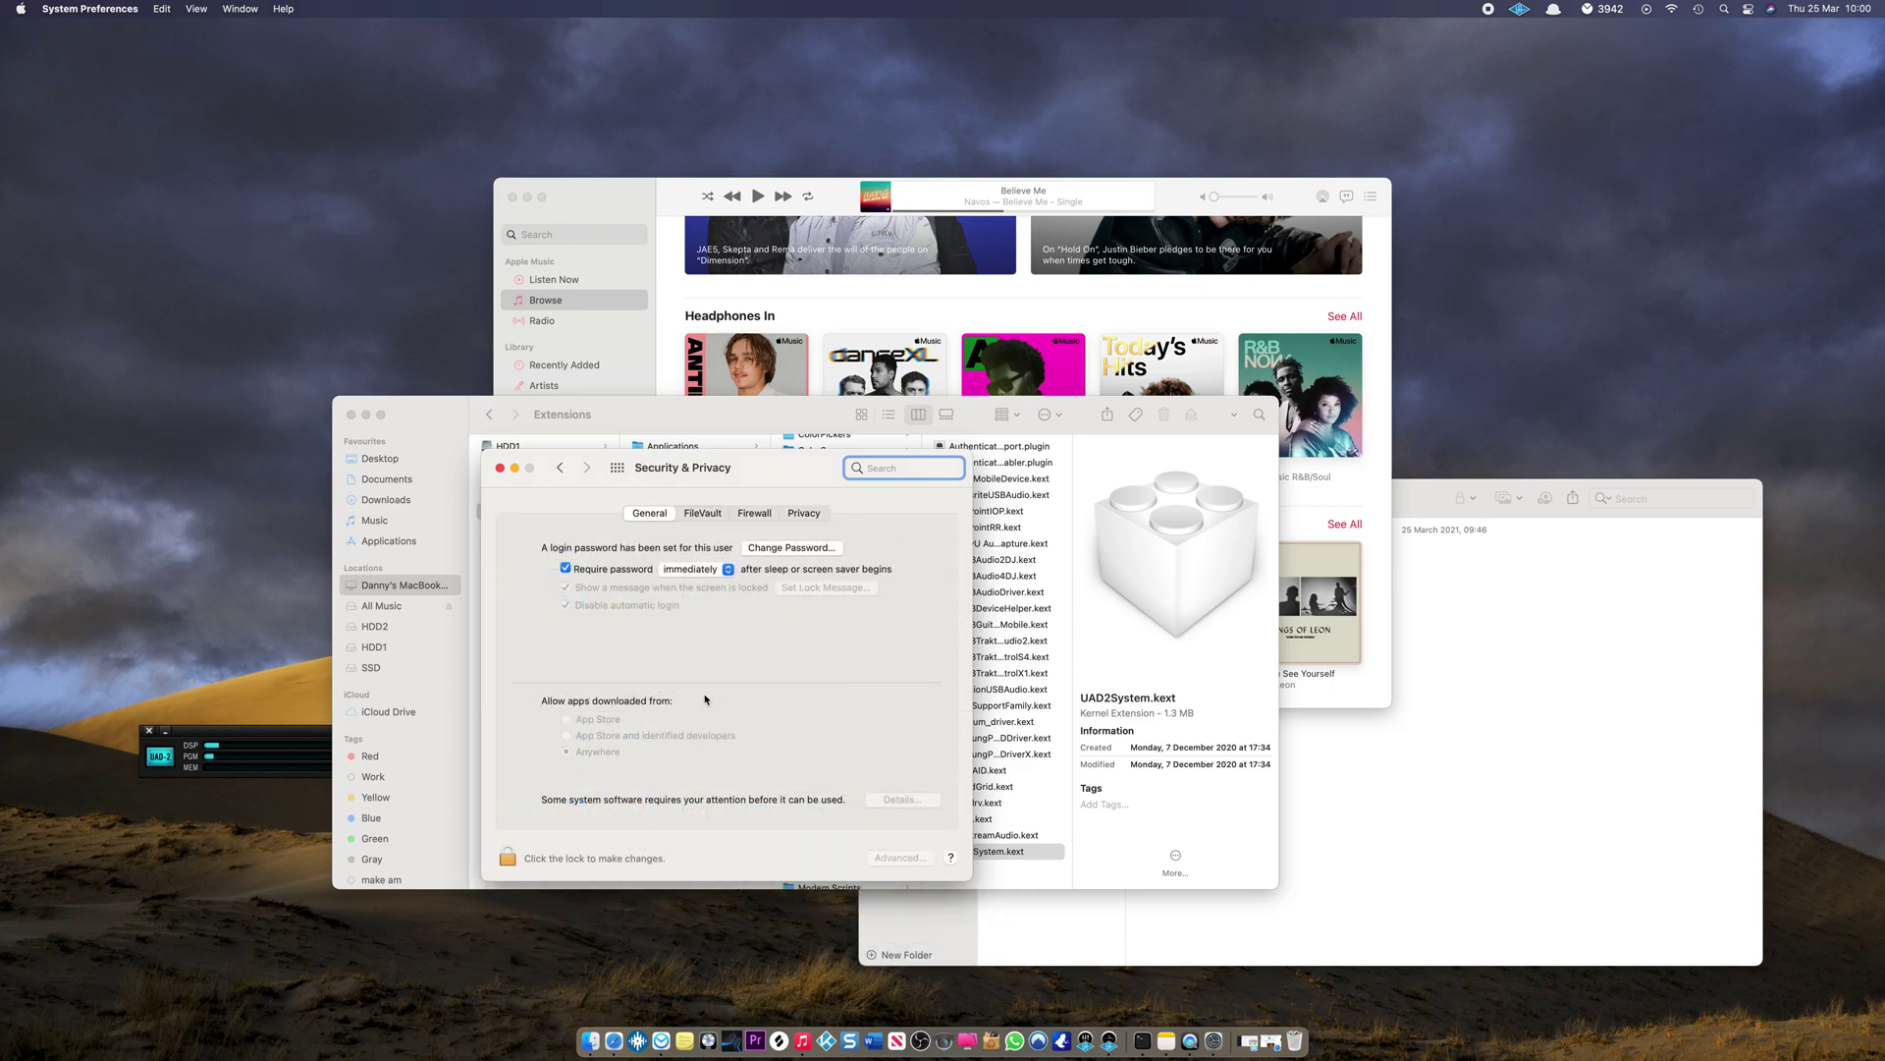
Step: Unlock Security & Privacy with the admin password, glance at the Terminal-commands note, and return
{"action": "left_click", "coordinate": [511, 857]}
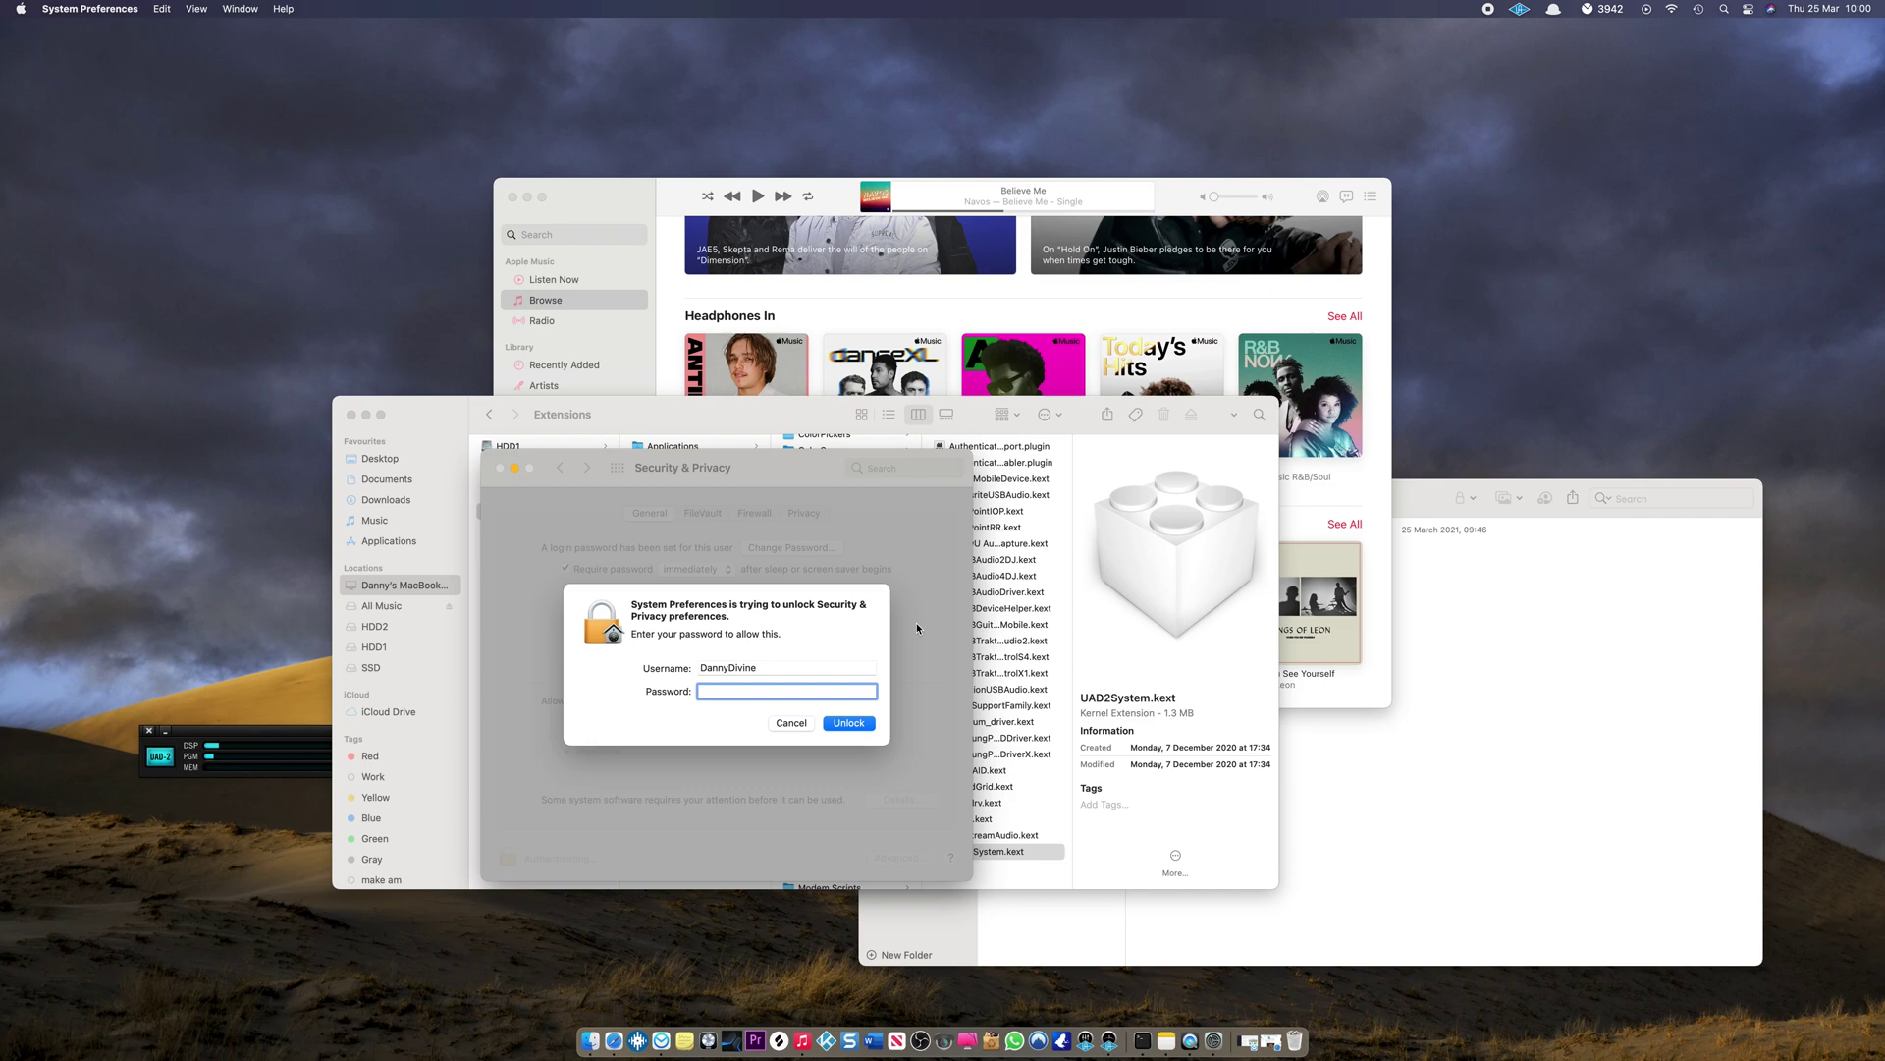
{"action": "type", "text": "********"}
{"action": "key", "text": "Return"}
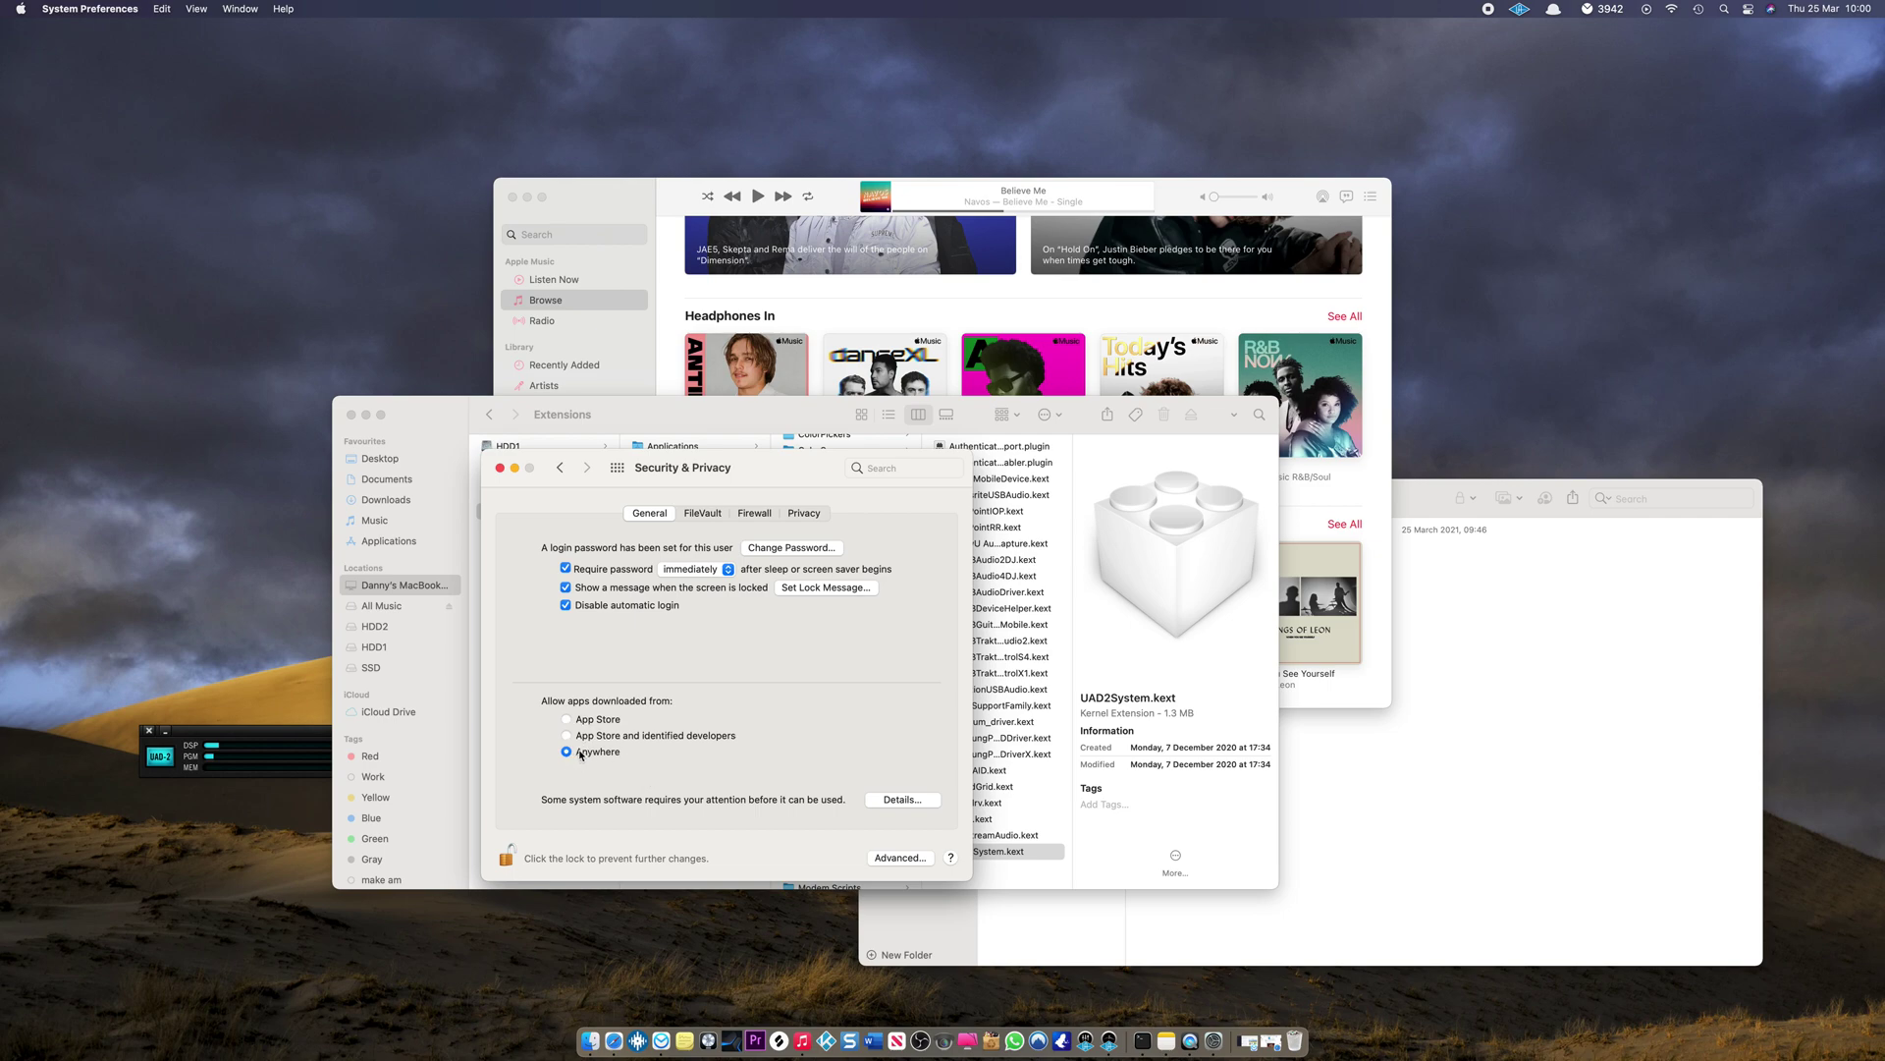
{"action": "left_click", "coordinate": [1431, 865]}
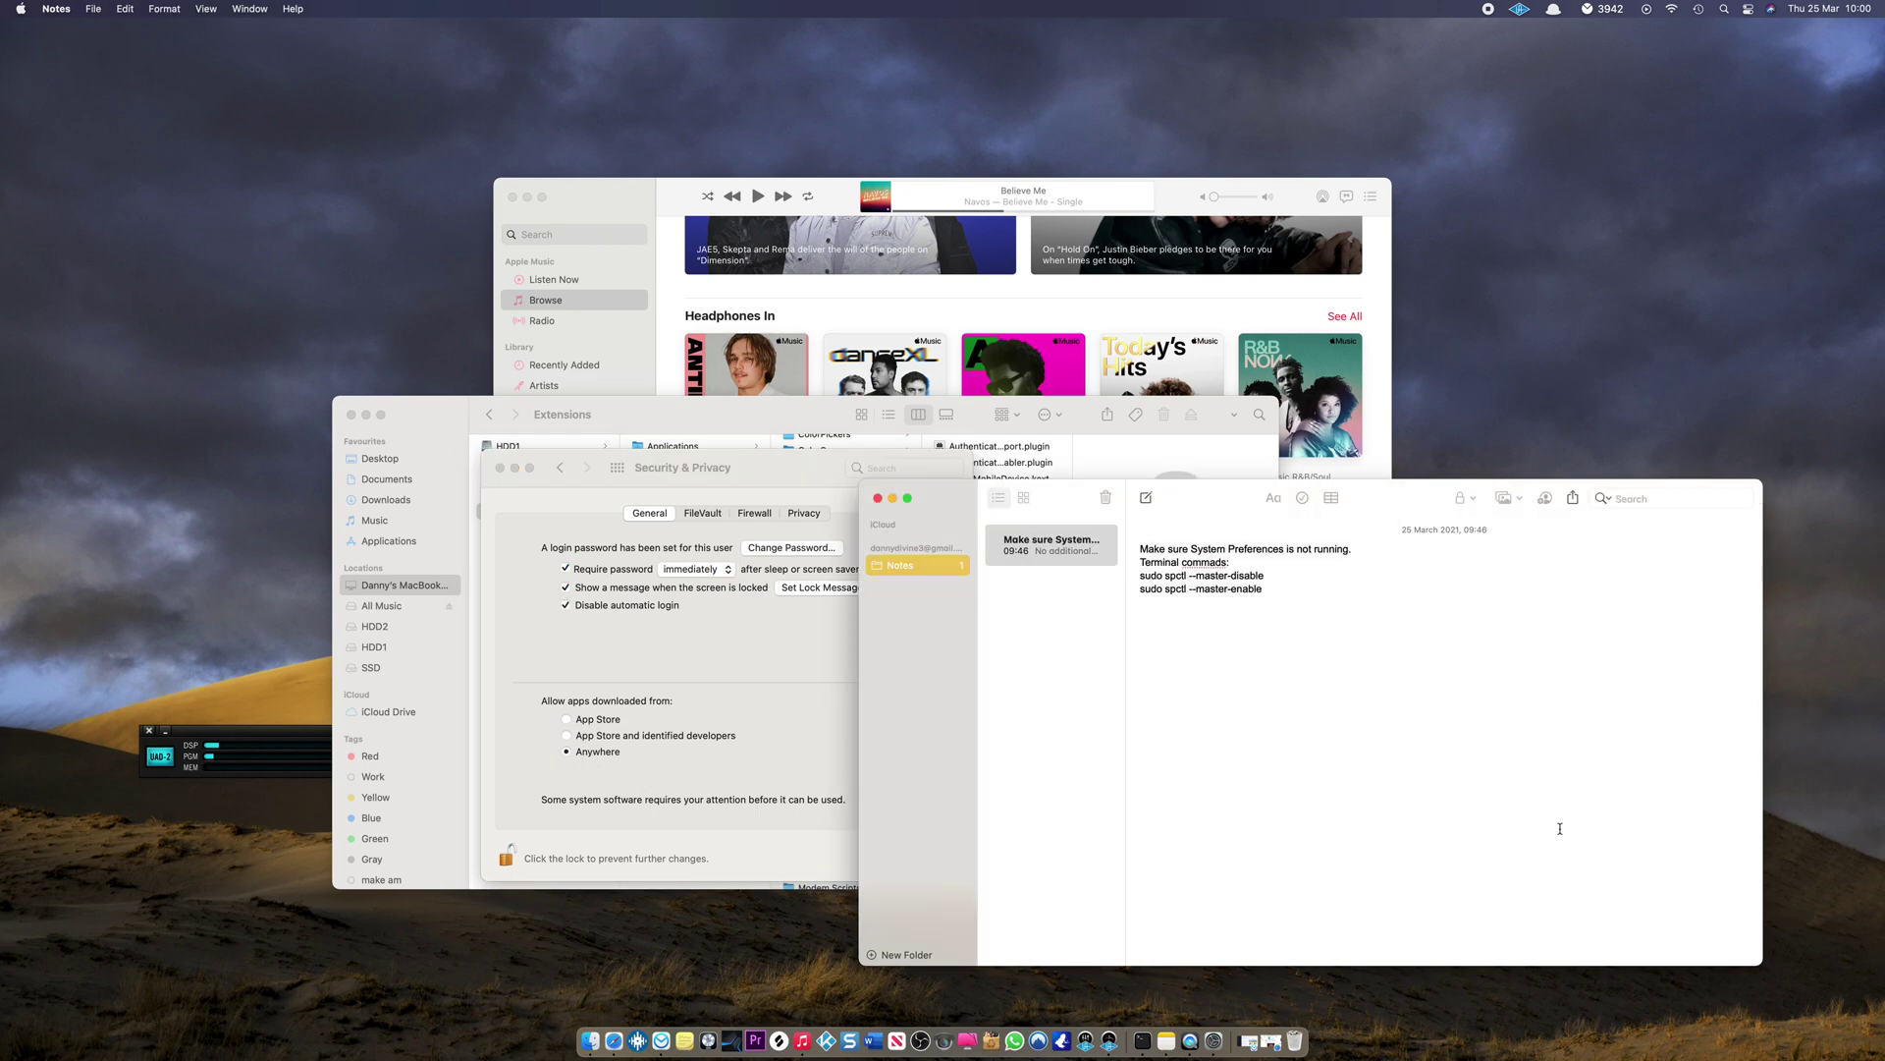
{"action": "left_click", "coordinate": [774, 737]}
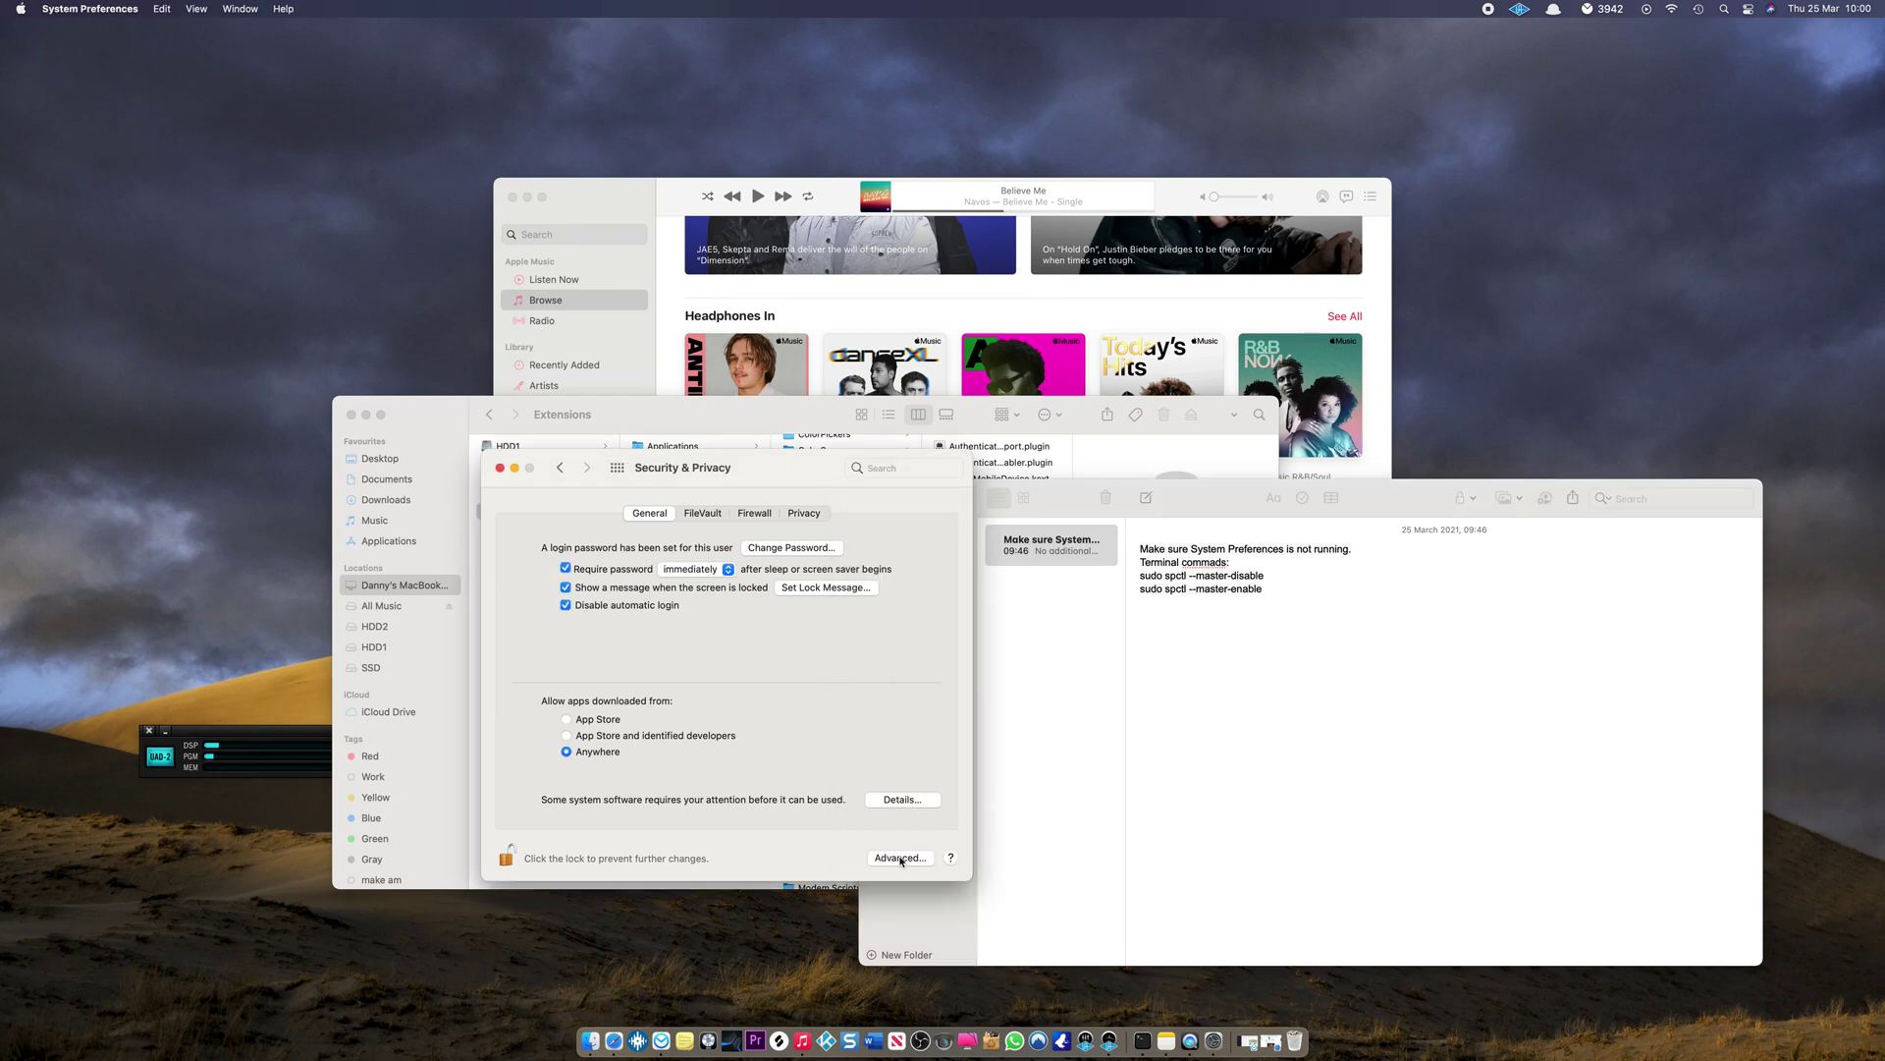
Step: Tick then untick Legacy Developer: Paceap in the blocked developers list and cancel without approving
{"action": "left_click", "coordinate": [904, 801]}
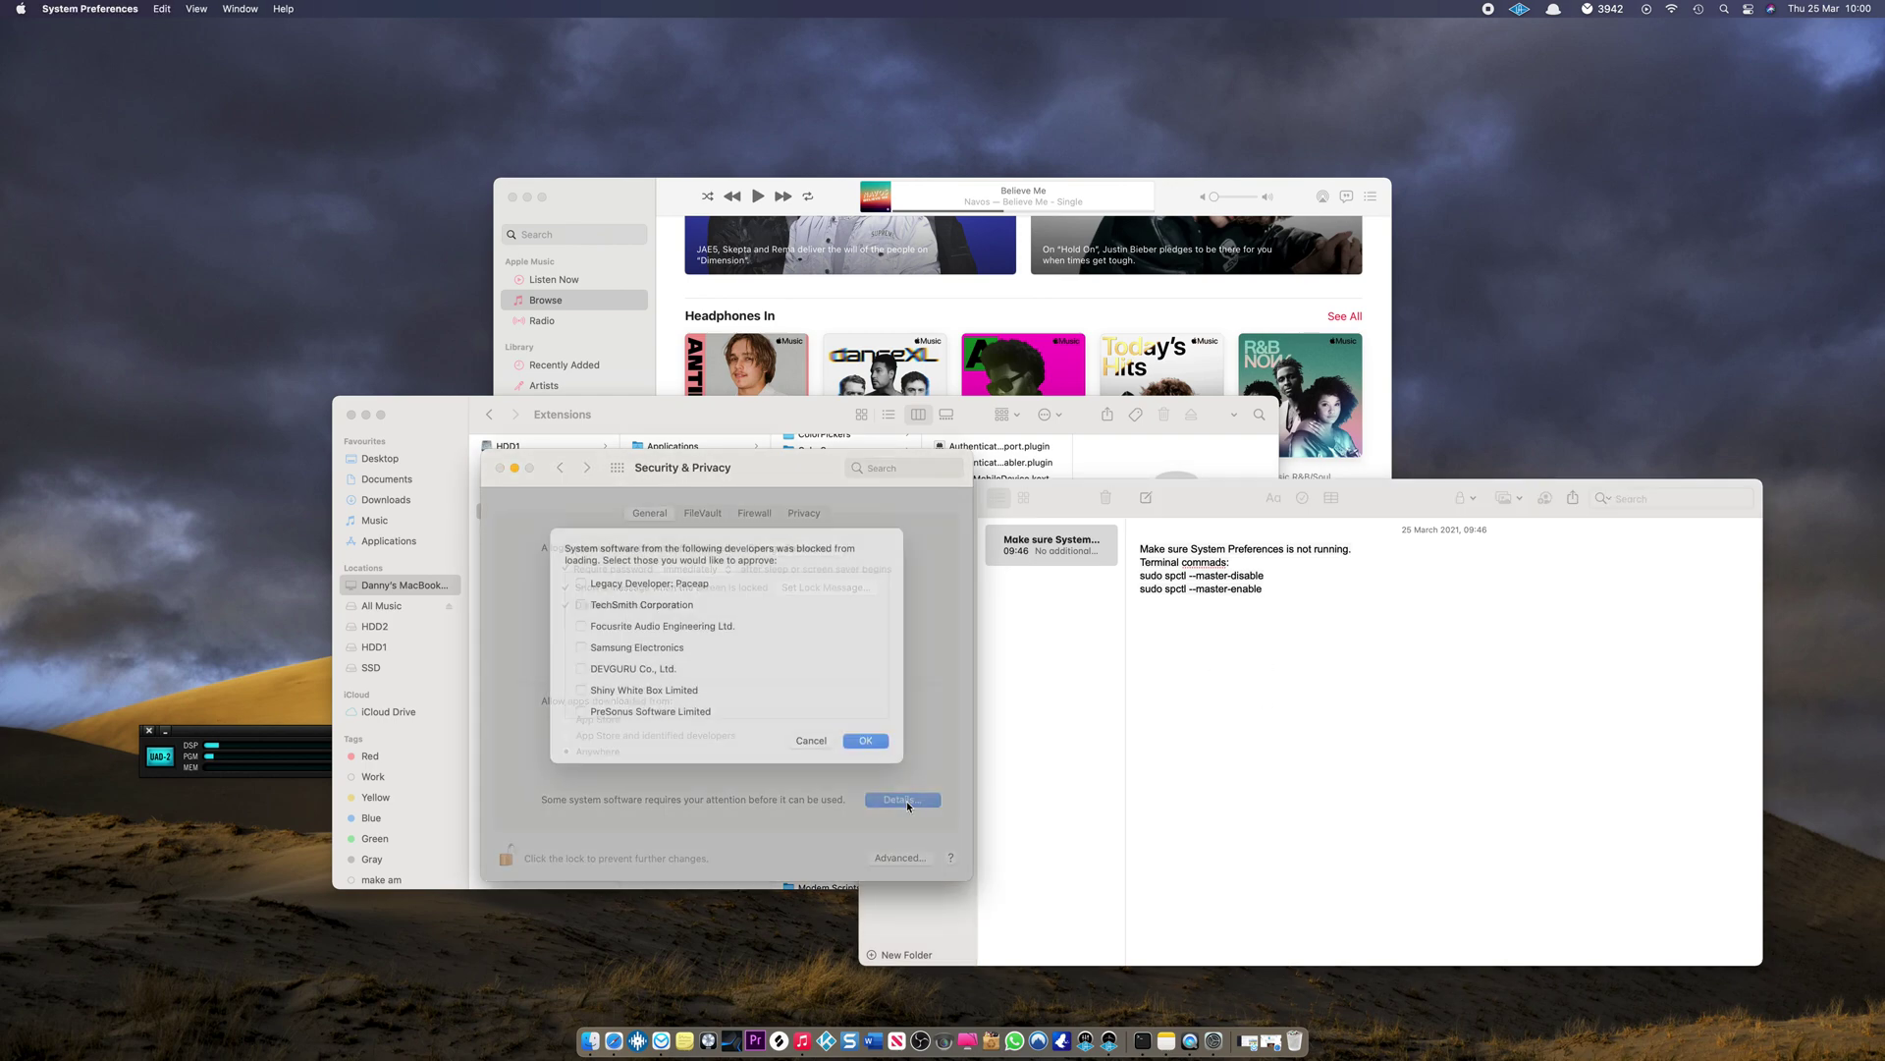
{"action": "scroll", "coordinate": [634, 680], "scroll_direction": "up", "scroll_amount": 2}
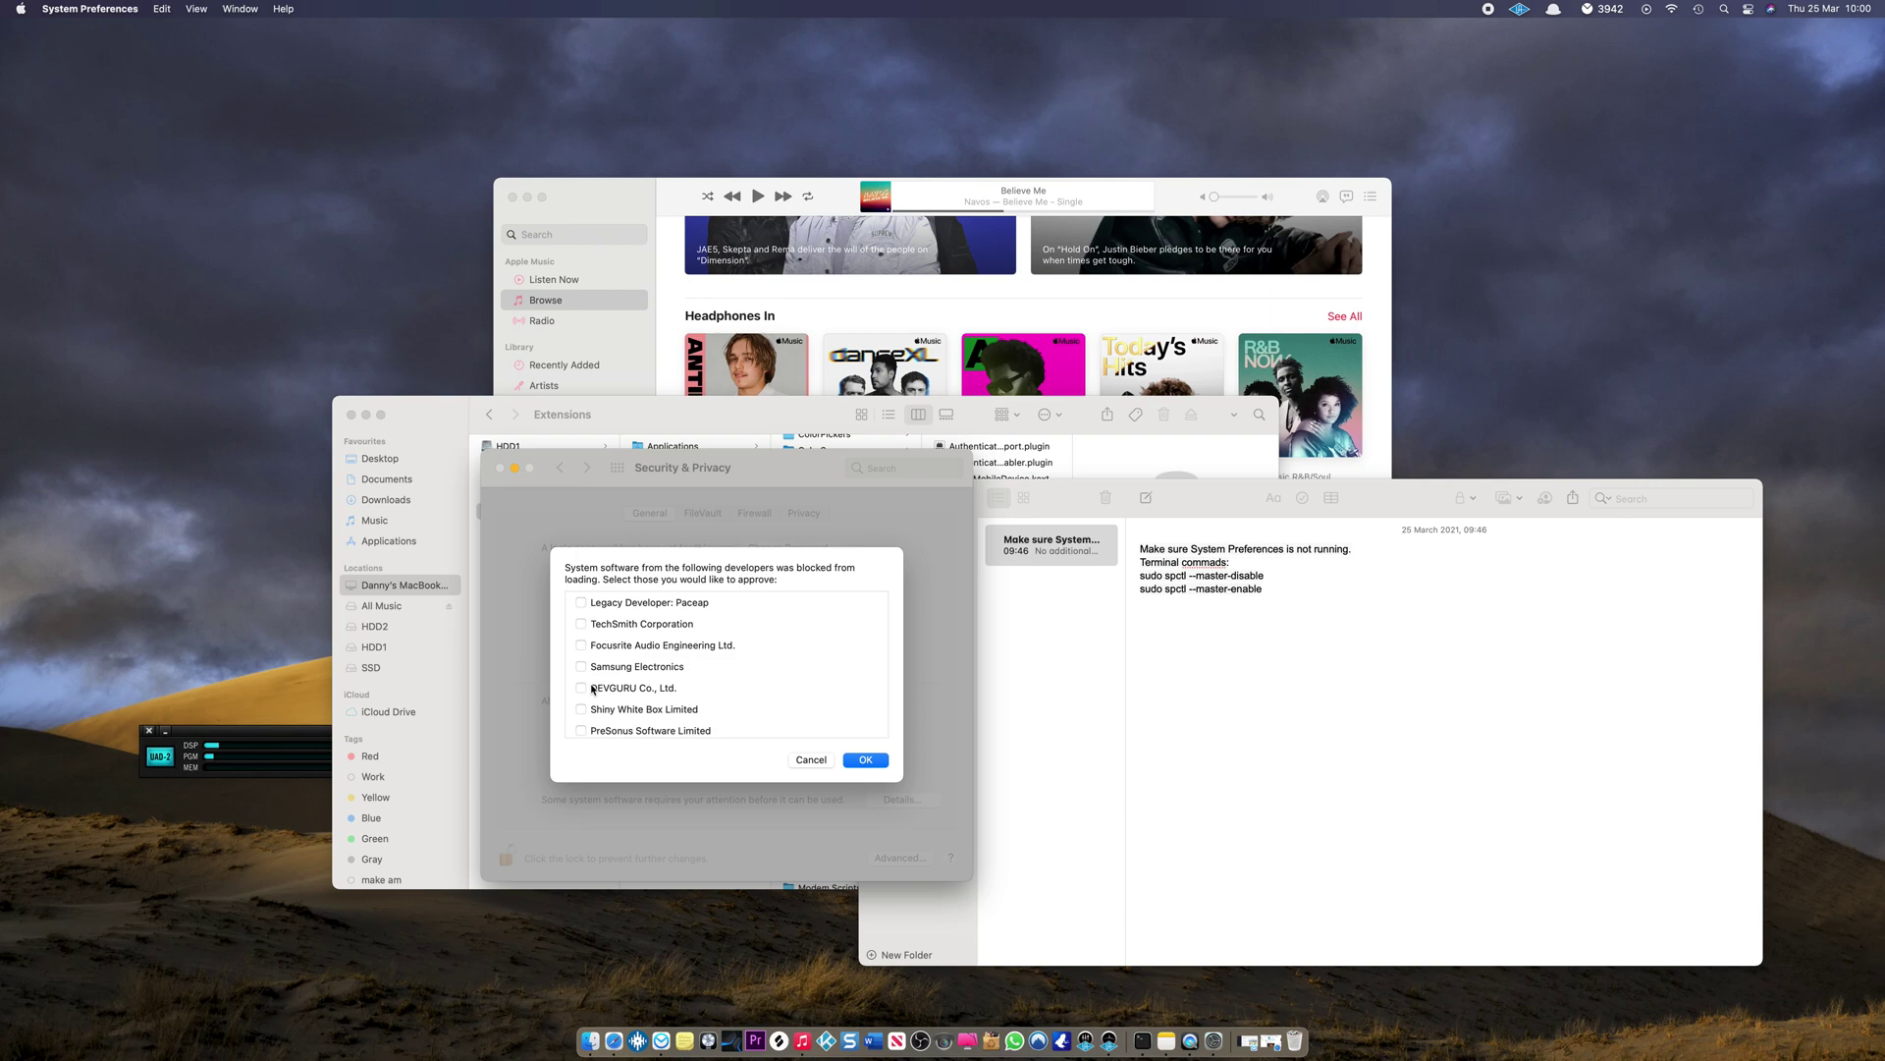
{"action": "left_click", "coordinate": [581, 602]}
{"action": "left_click", "coordinate": [581, 641]}
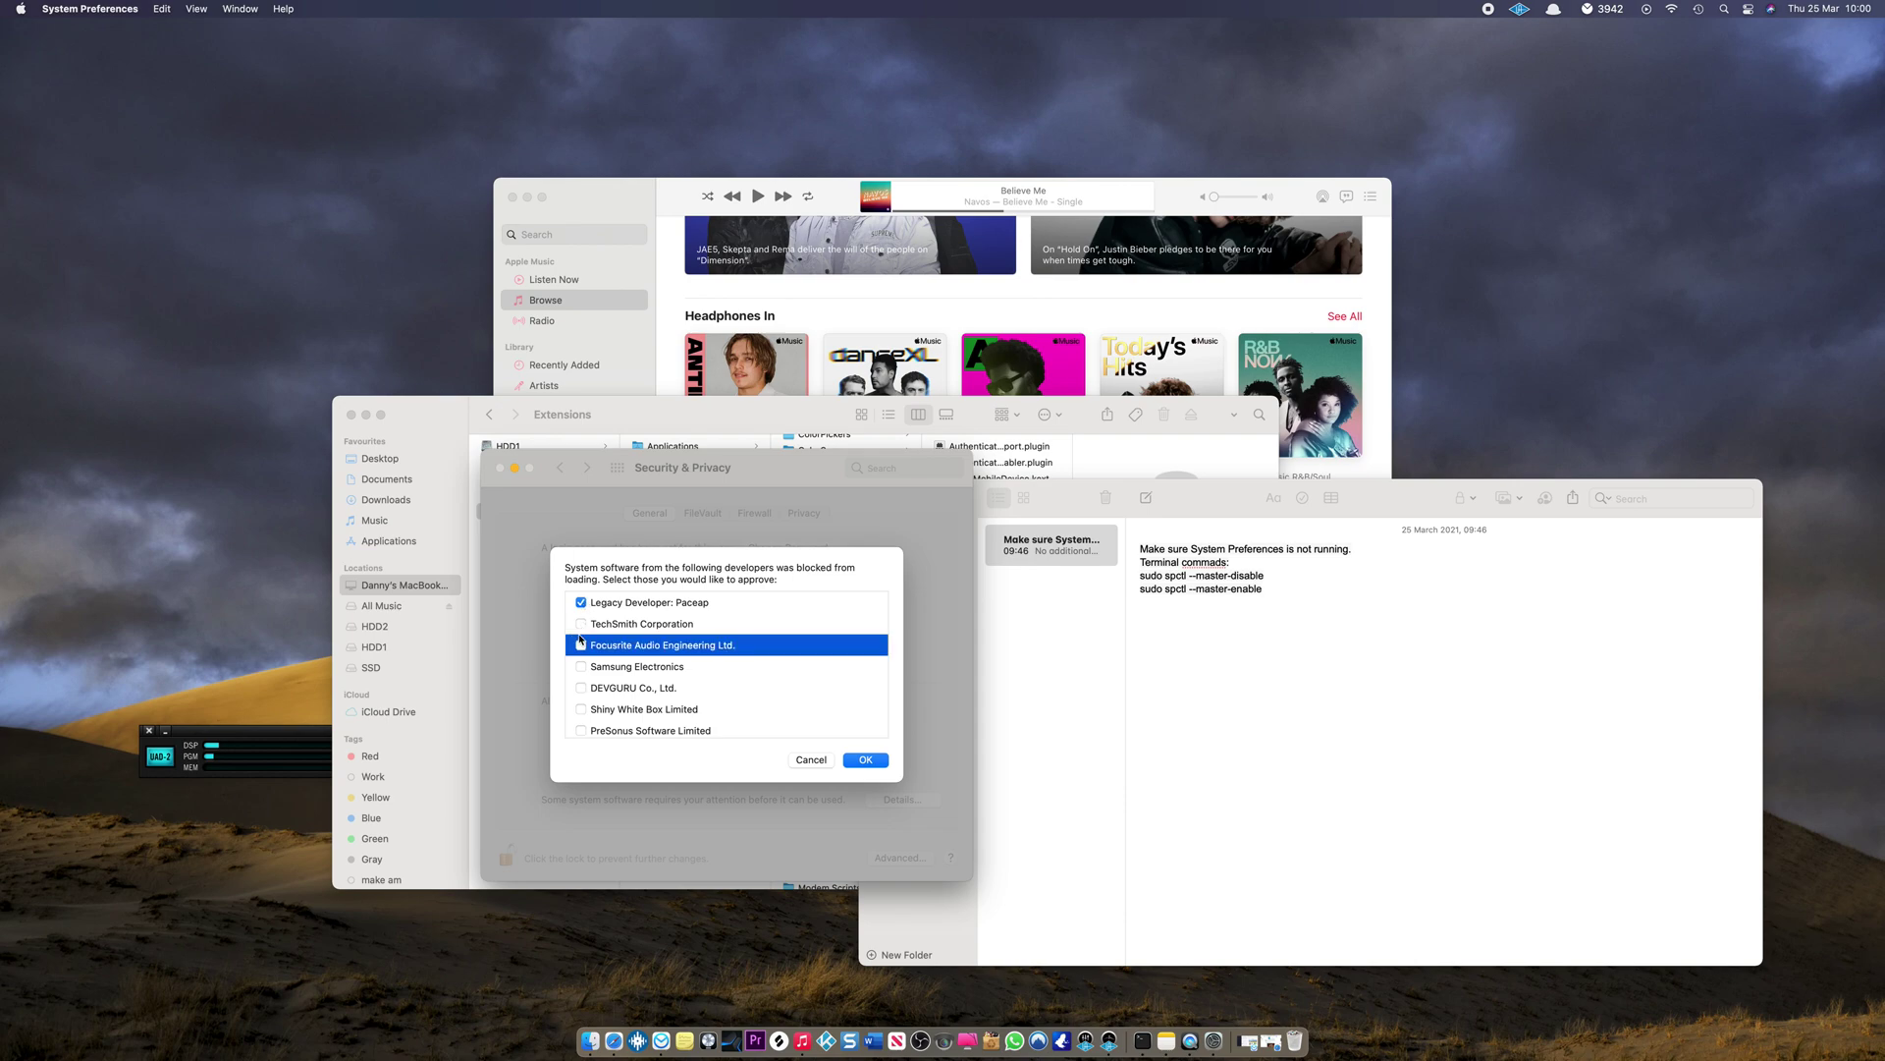
{"action": "left_click", "coordinate": [582, 665]}
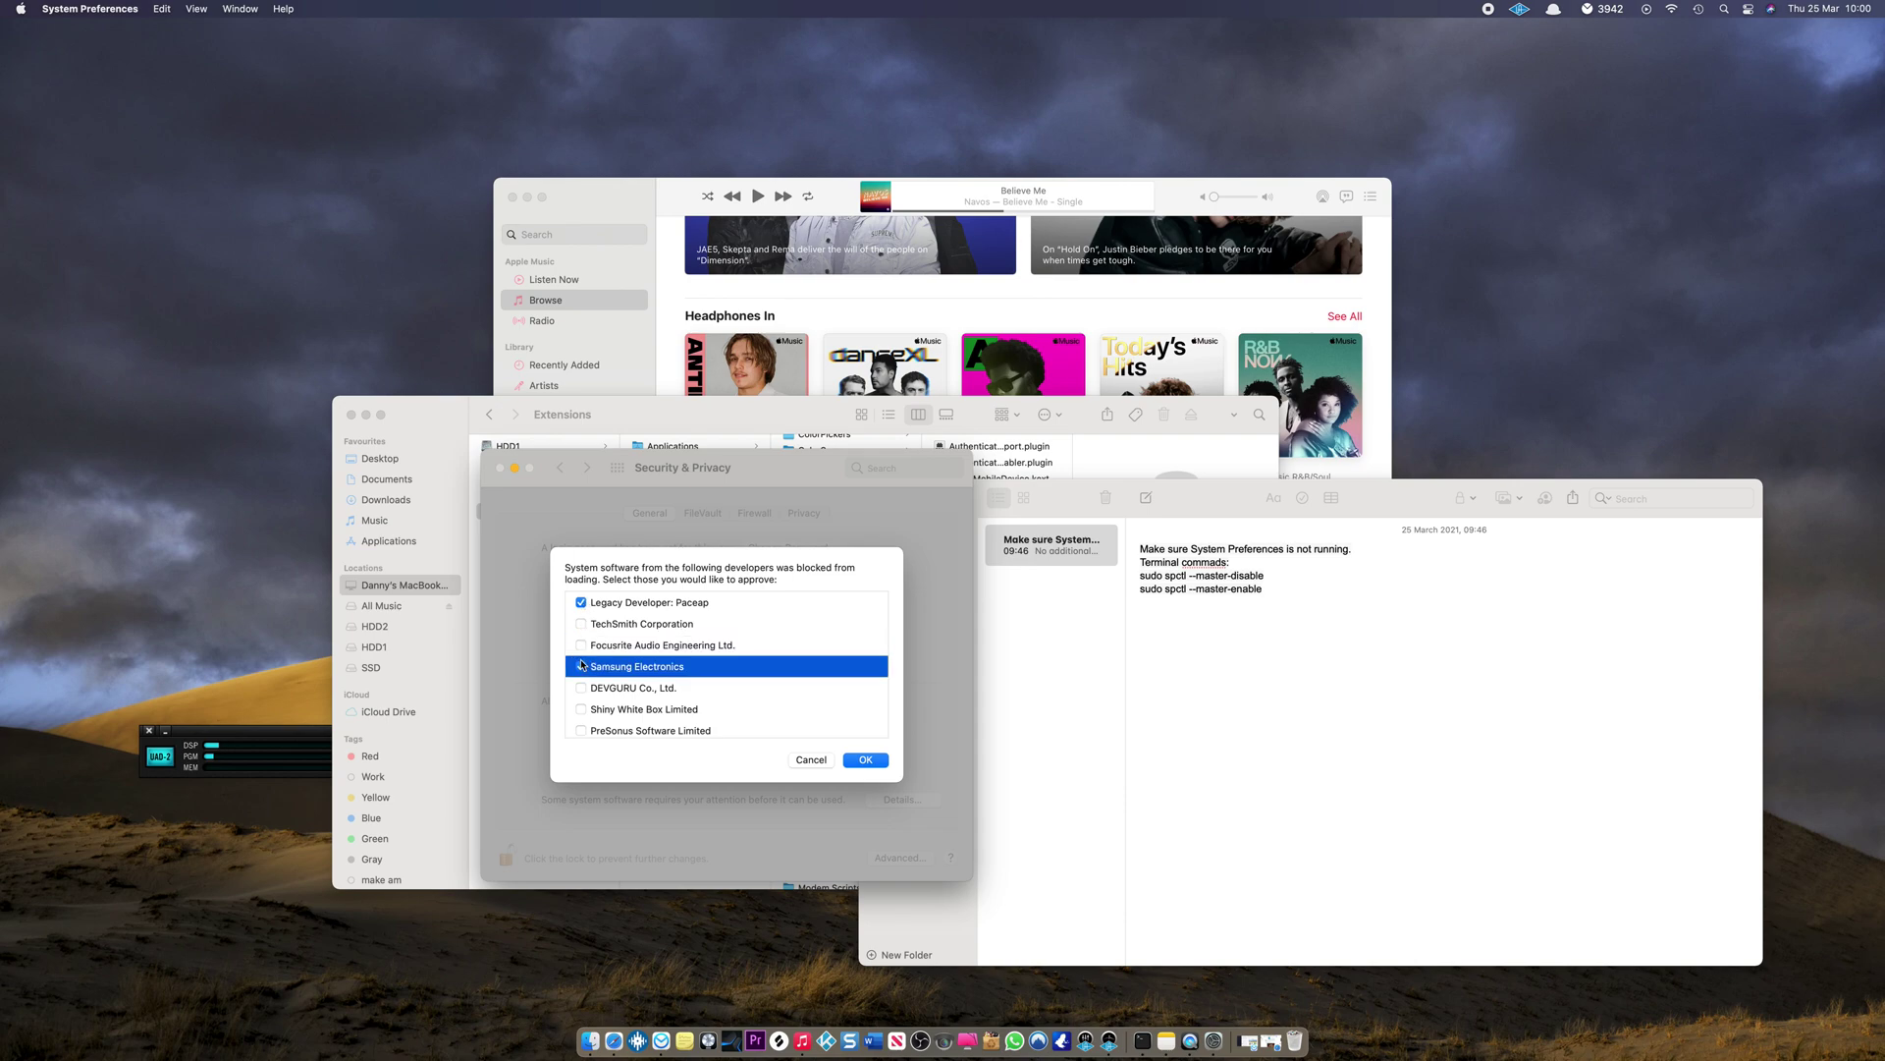
{"action": "left_click", "coordinate": [584, 604]}
{"action": "left_click", "coordinate": [819, 766]}
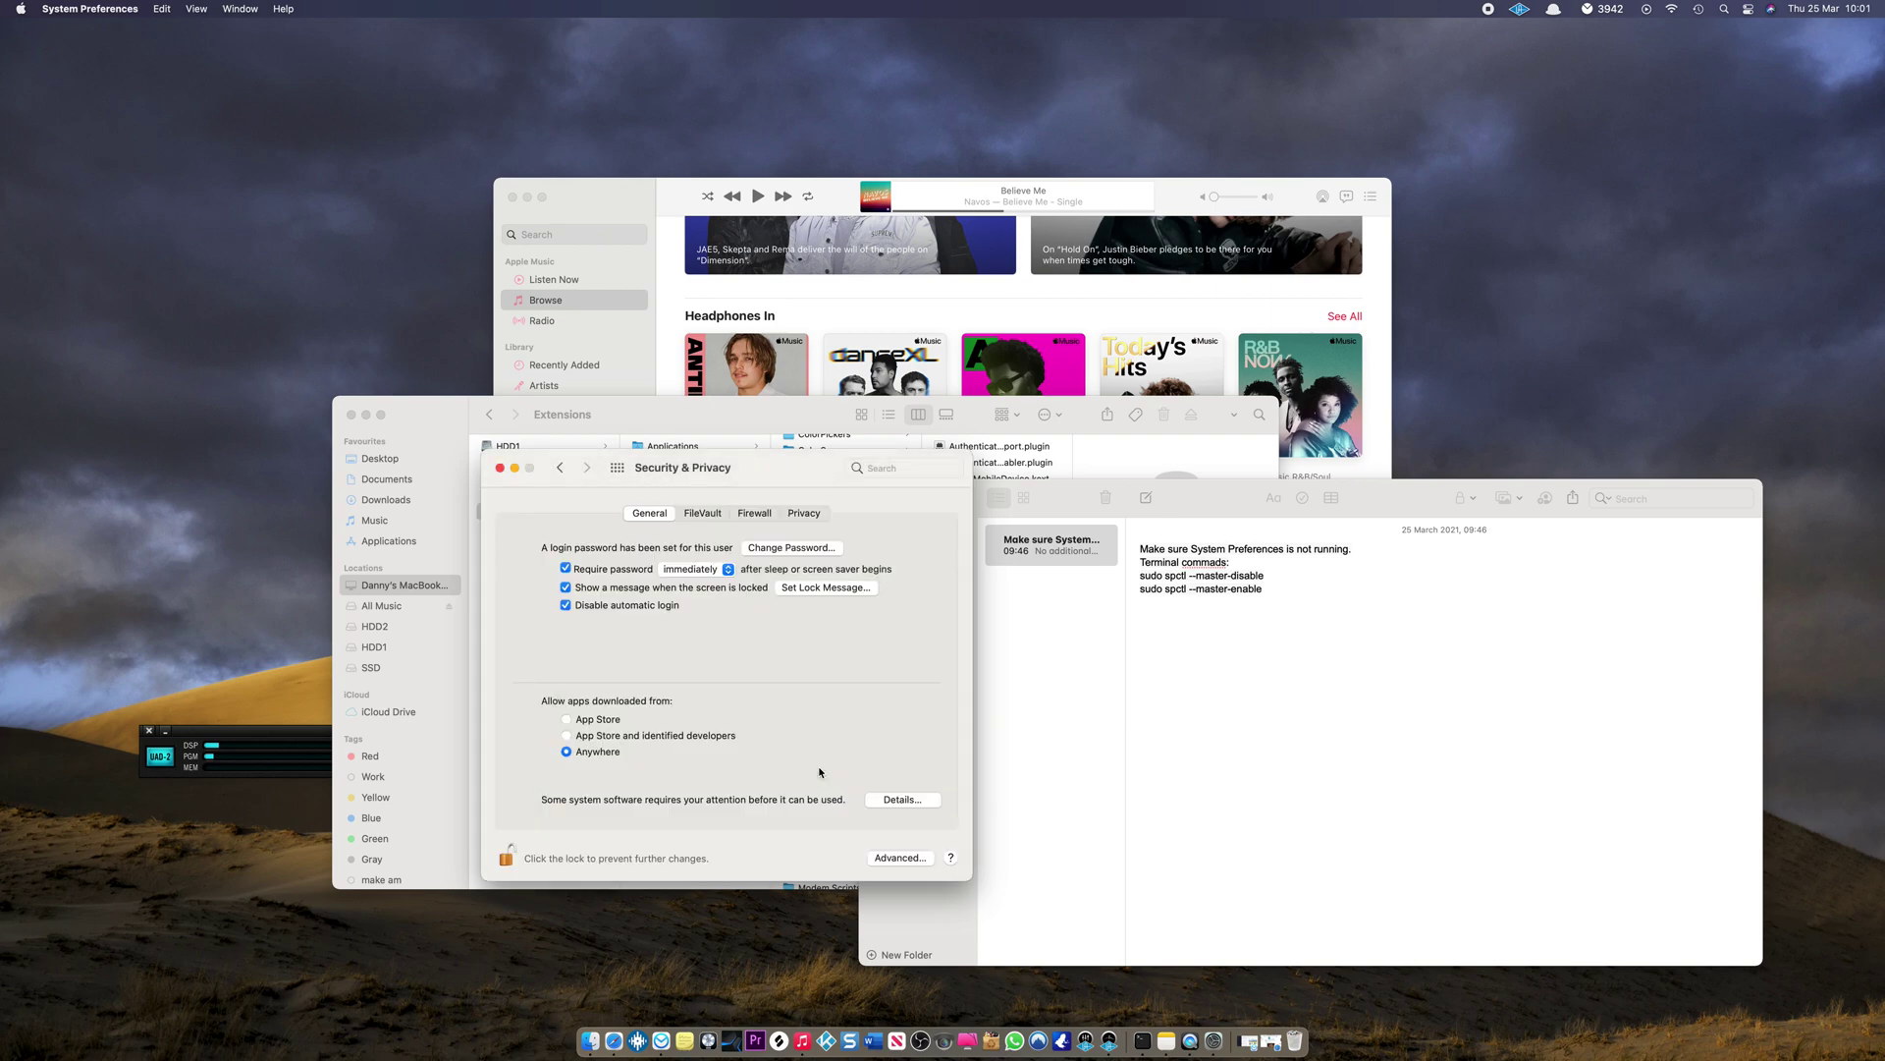
Step: Reopen and cancel the blocked list, then select 'App Store and identified developers'
{"action": "left_click", "coordinate": [910, 803]}
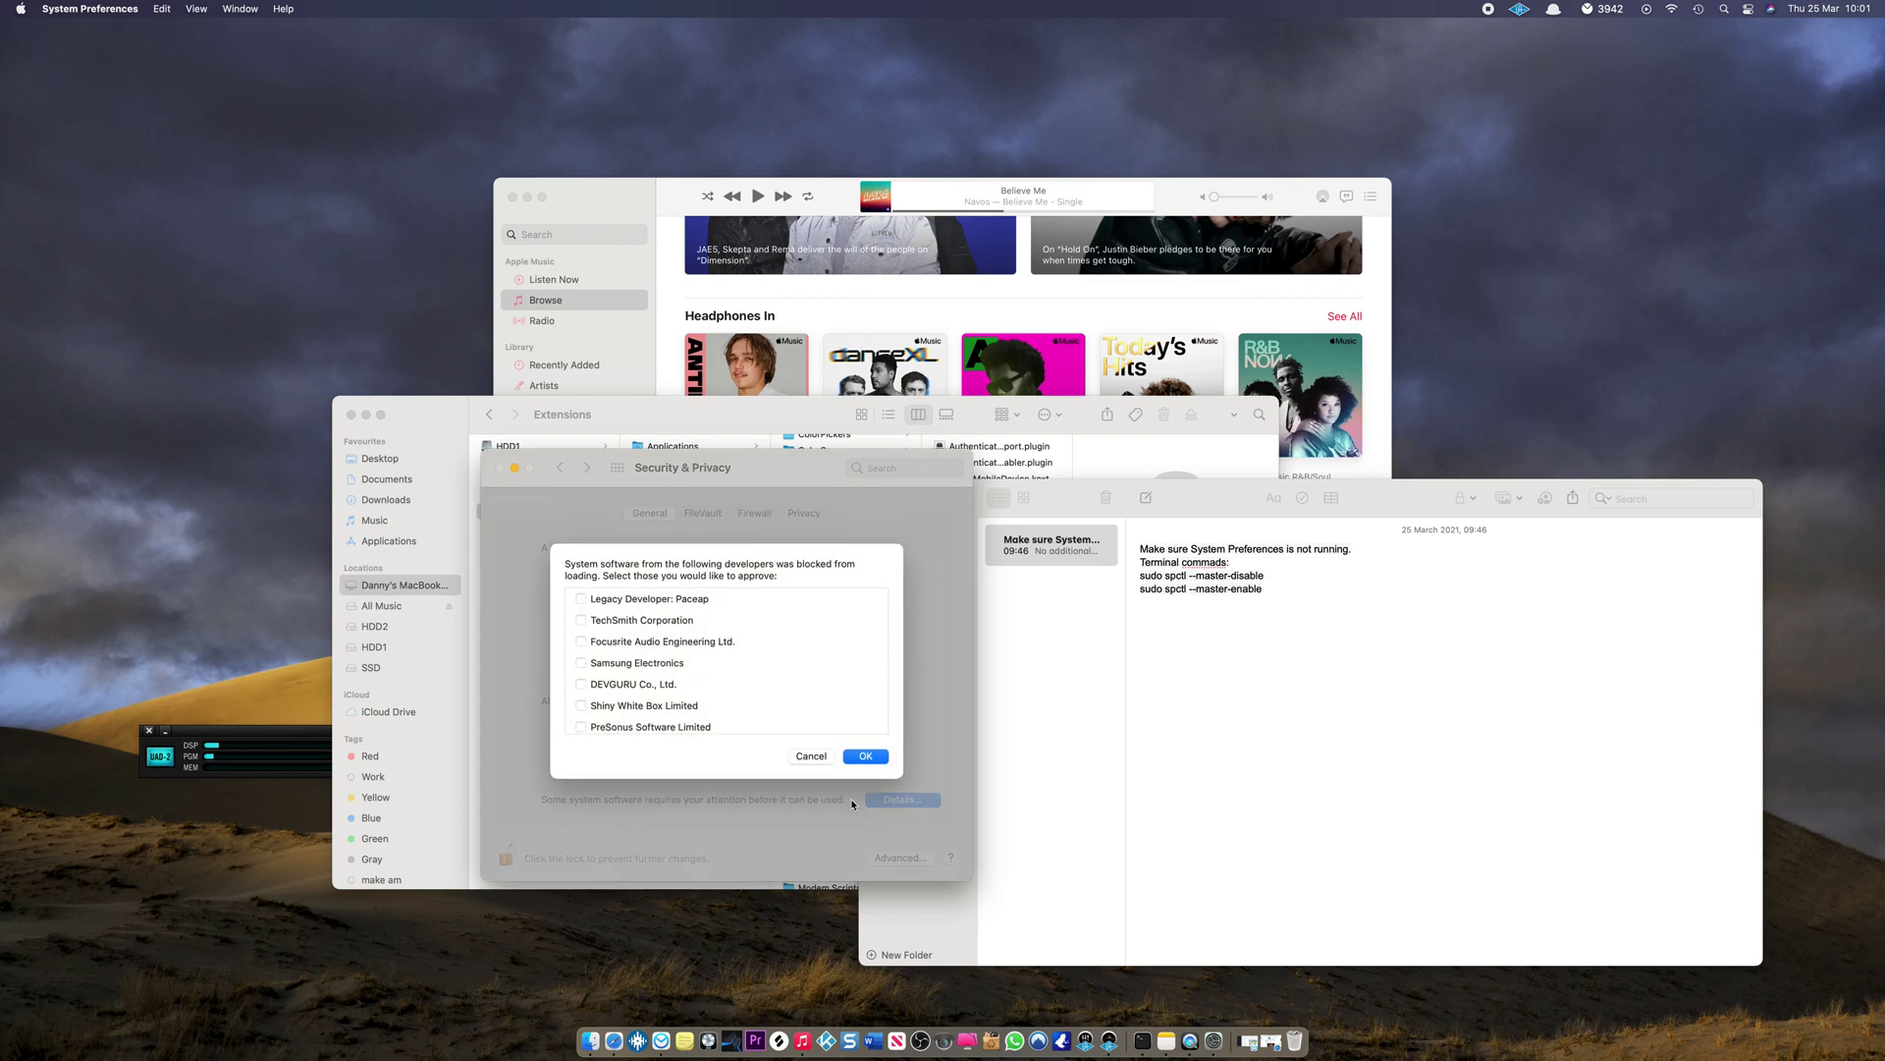
{"action": "scroll", "coordinate": [668, 699], "scroll_direction": "down", "scroll_amount": 1}
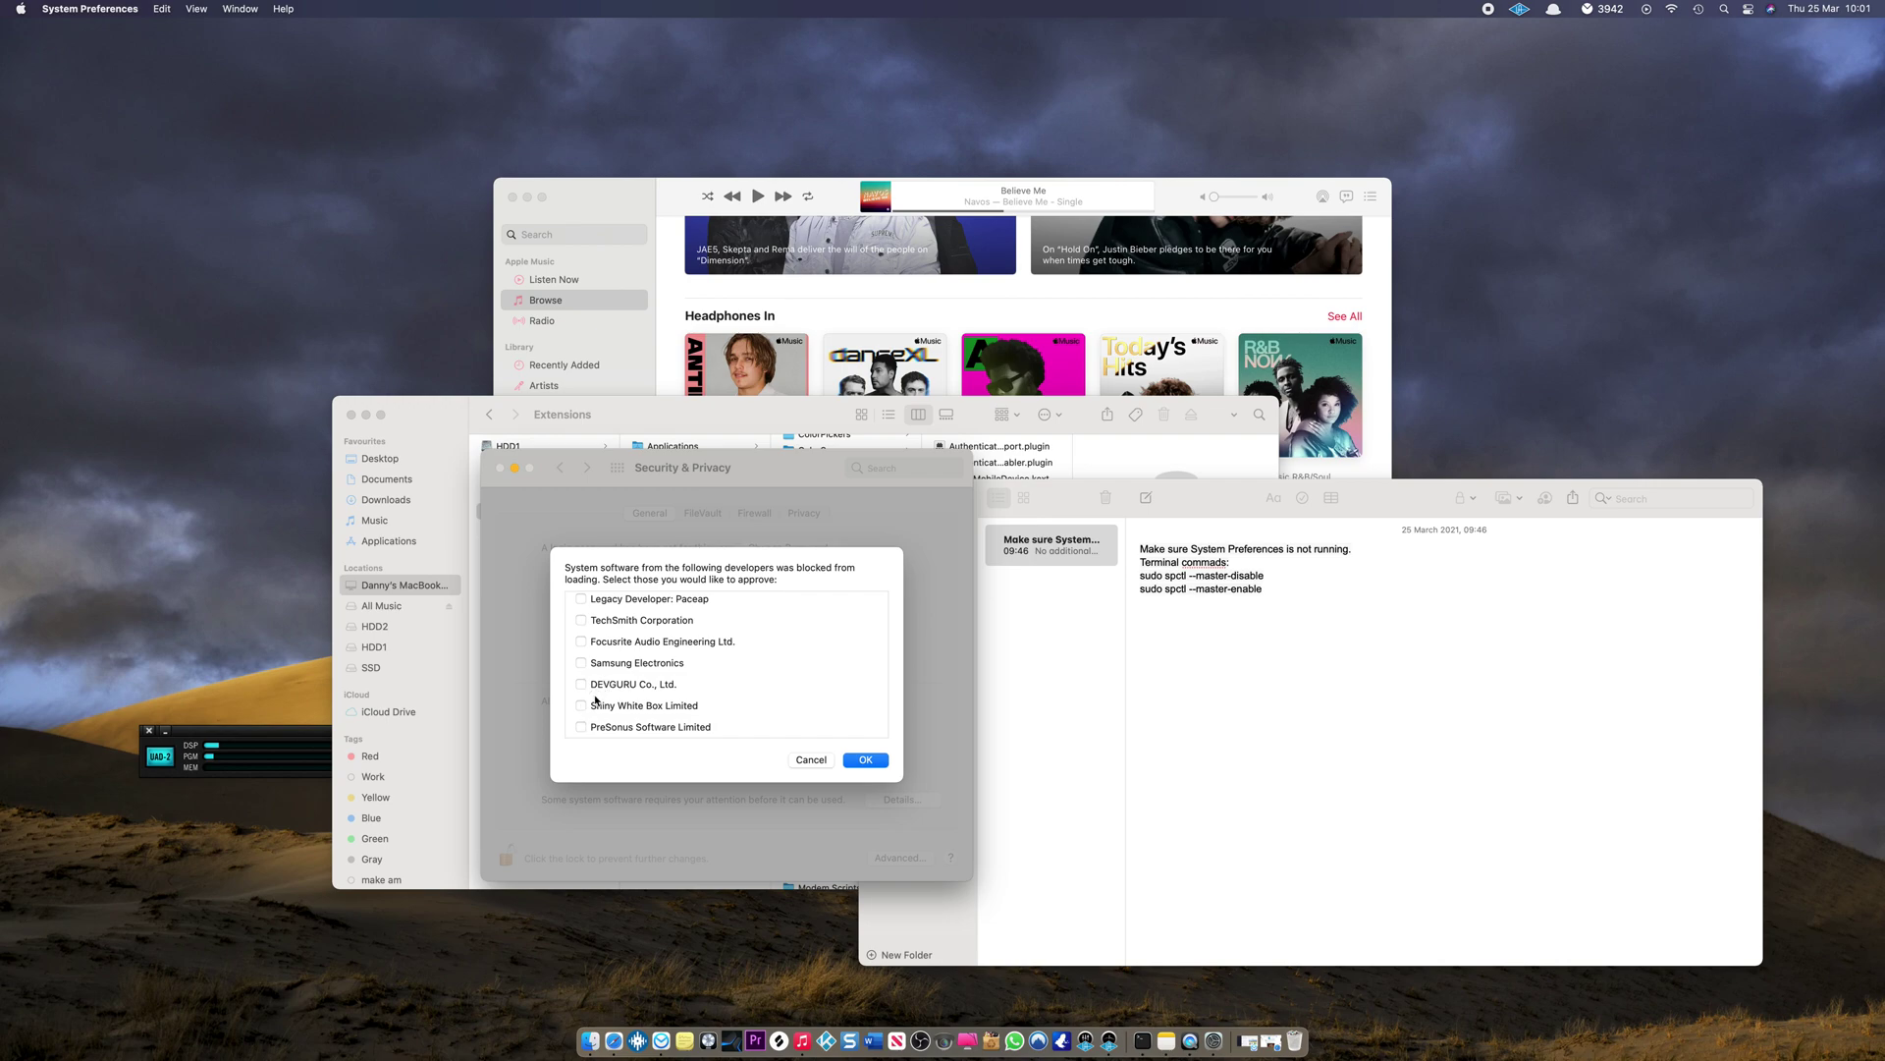
{"action": "left_click", "coordinate": [808, 762]}
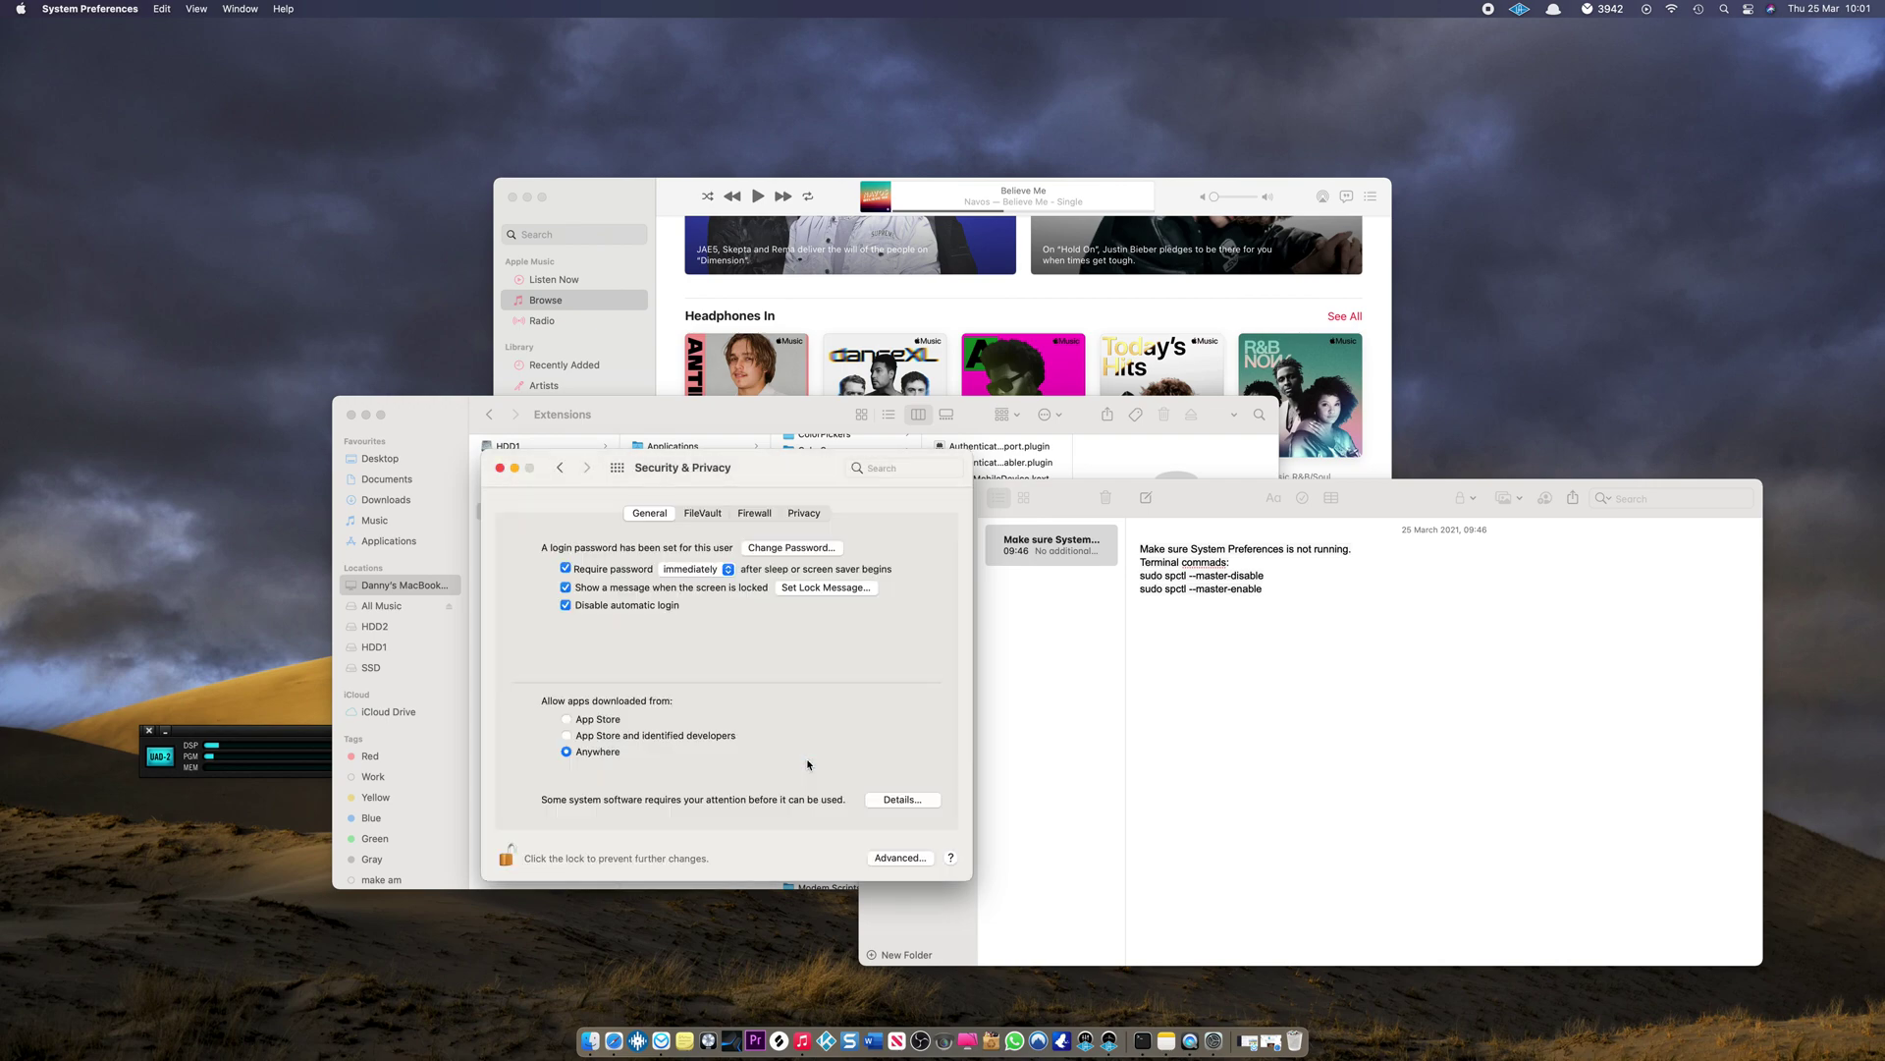
{"action": "left_click", "coordinate": [569, 737]}
Step: Switch downloaded-app permission back to Anywhere and bring the Terminal-commands note forward
{"action": "left_click", "coordinate": [568, 718]}
{"action": "left_click", "coordinate": [1136, 740]}
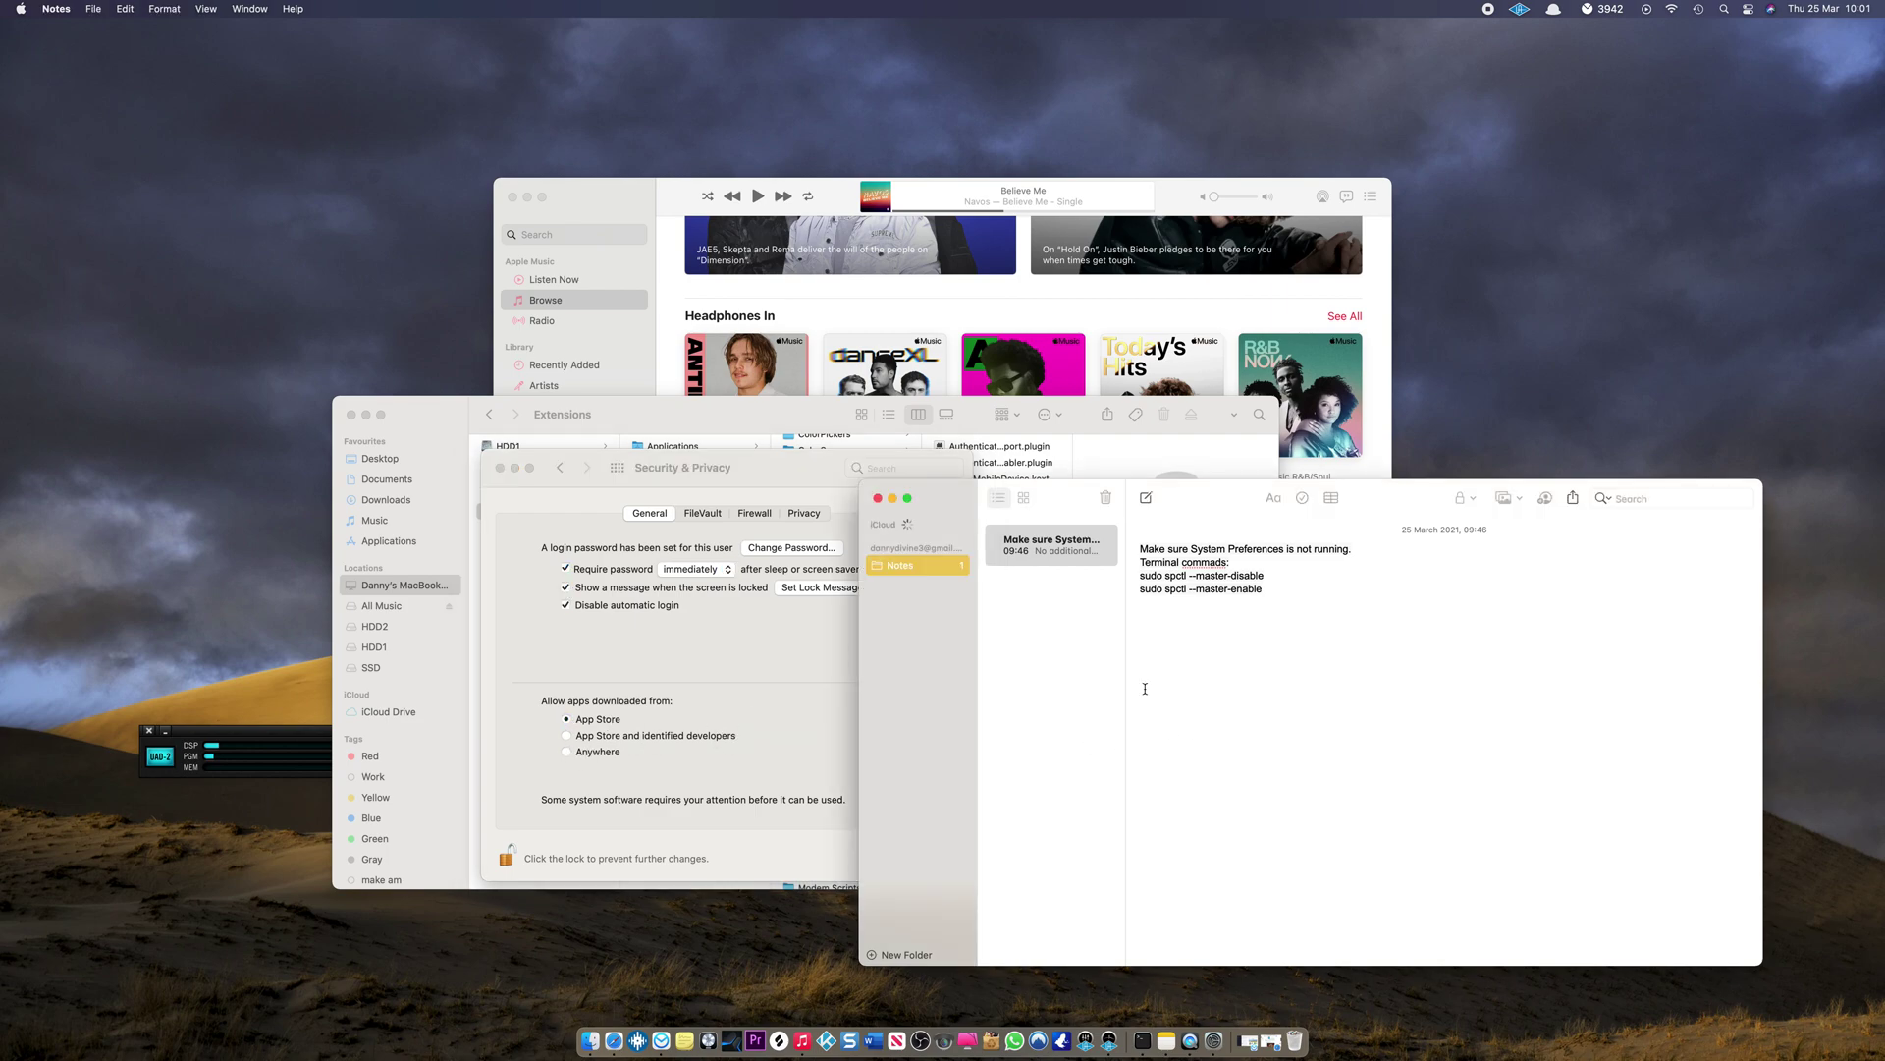
{"action": "left_click", "coordinate": [565, 763]}
{"action": "left_click", "coordinate": [567, 752]}
{"action": "left_click", "coordinate": [1317, 778]}
{"action": "left_click", "coordinate": [1733, 312]}
Step: Launch Terminal via Alfred, select the sudo spctl --master-disable line in the note, then close Terminal
{"action": "key", "text": "alt+space"}
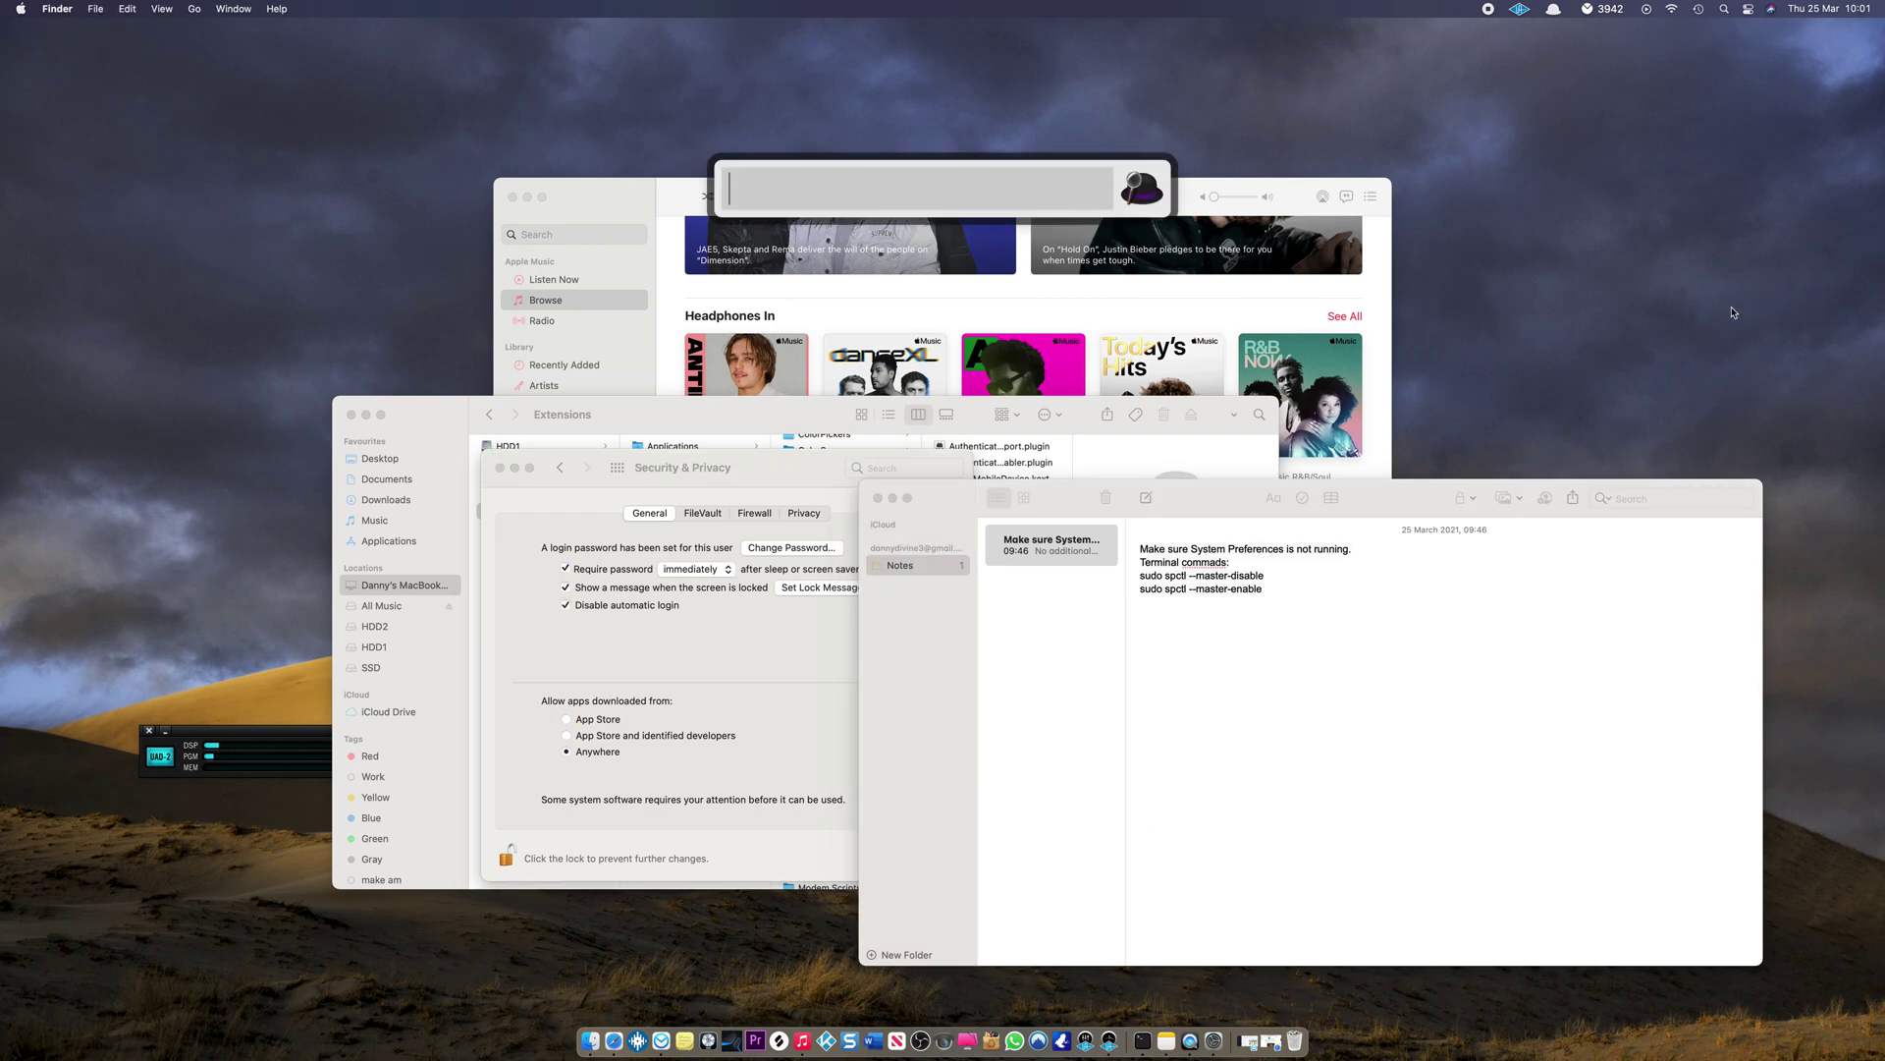
{"action": "type", "text": "t"}
{"action": "key", "text": "Return"}
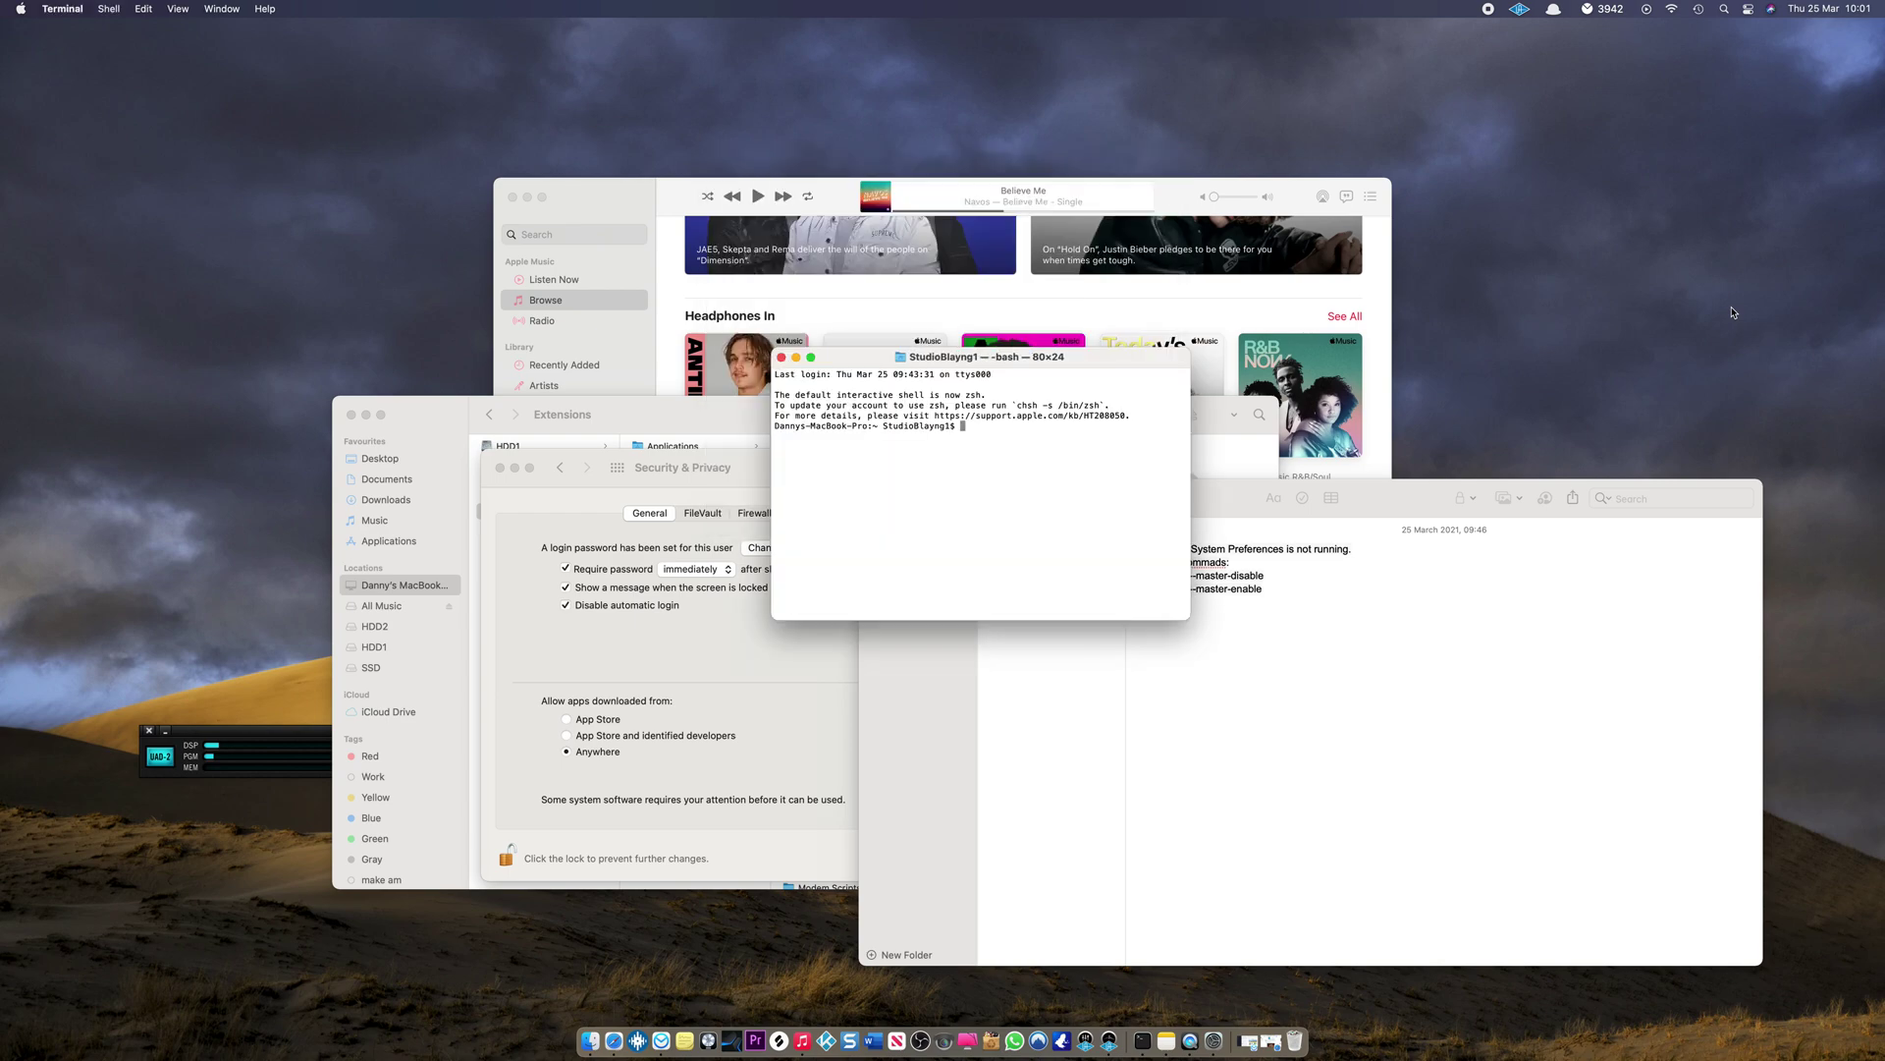
{"action": "left_click", "coordinate": [1382, 506]}
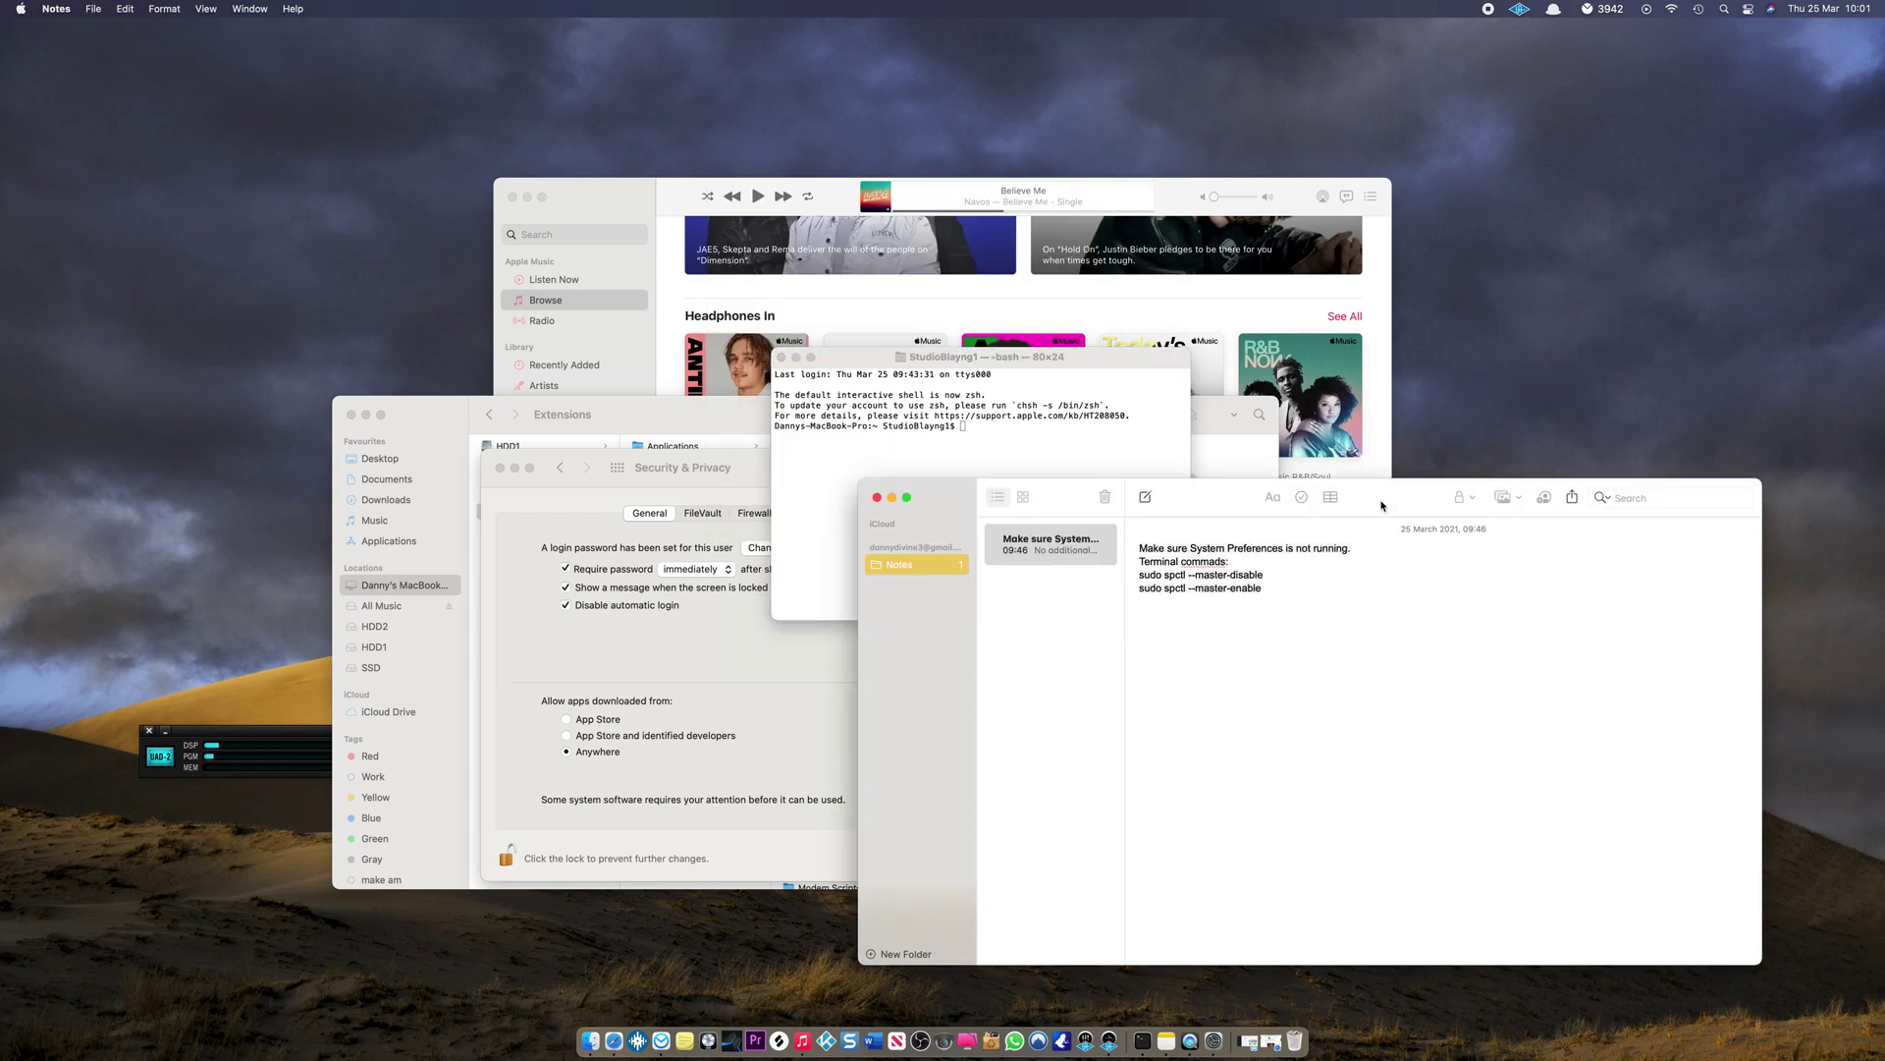
{"action": "left_click_drag", "start_coordinate": [1138, 574], "coordinate": [1266, 578]}
{"action": "left_click", "coordinate": [995, 429]}
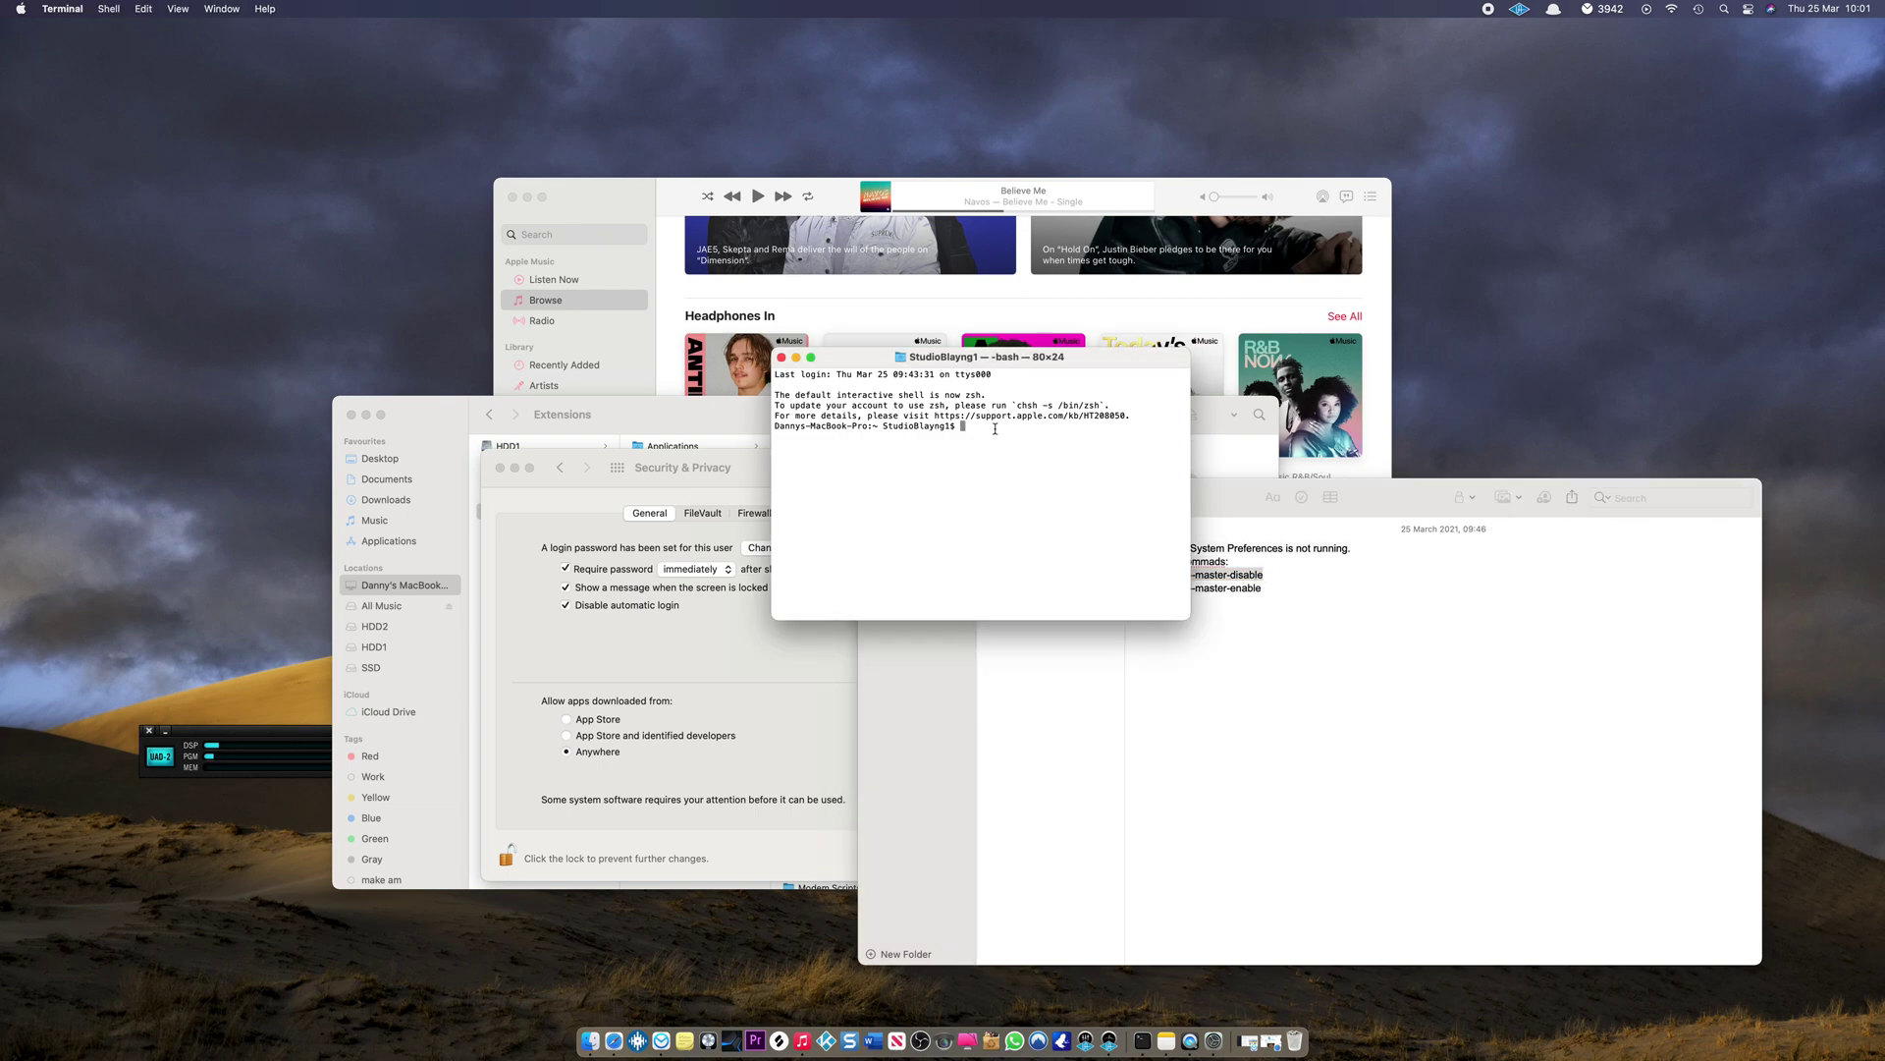
{"action": "left_click", "coordinate": [780, 358]}
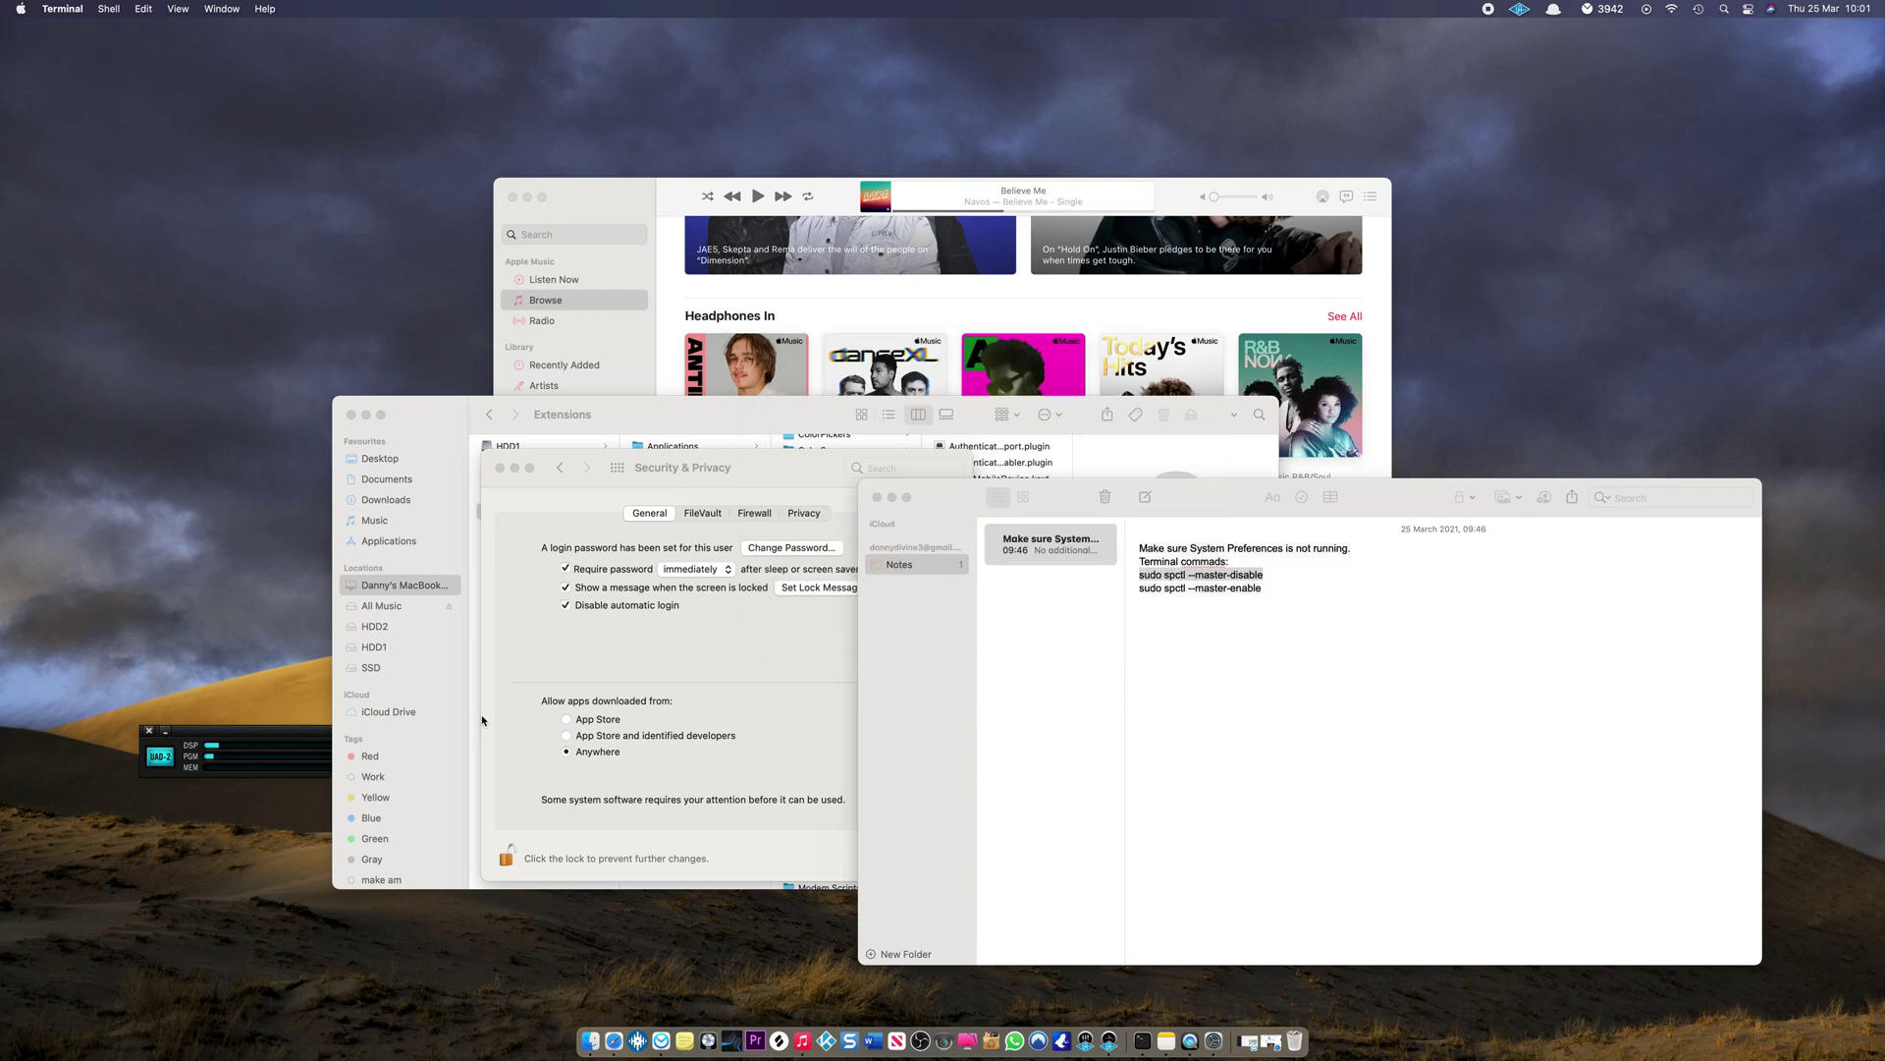
Step: Close the Extensions Finder window and bring Safari back to the front from the Dock
{"action": "left_click", "coordinate": [458, 498]}
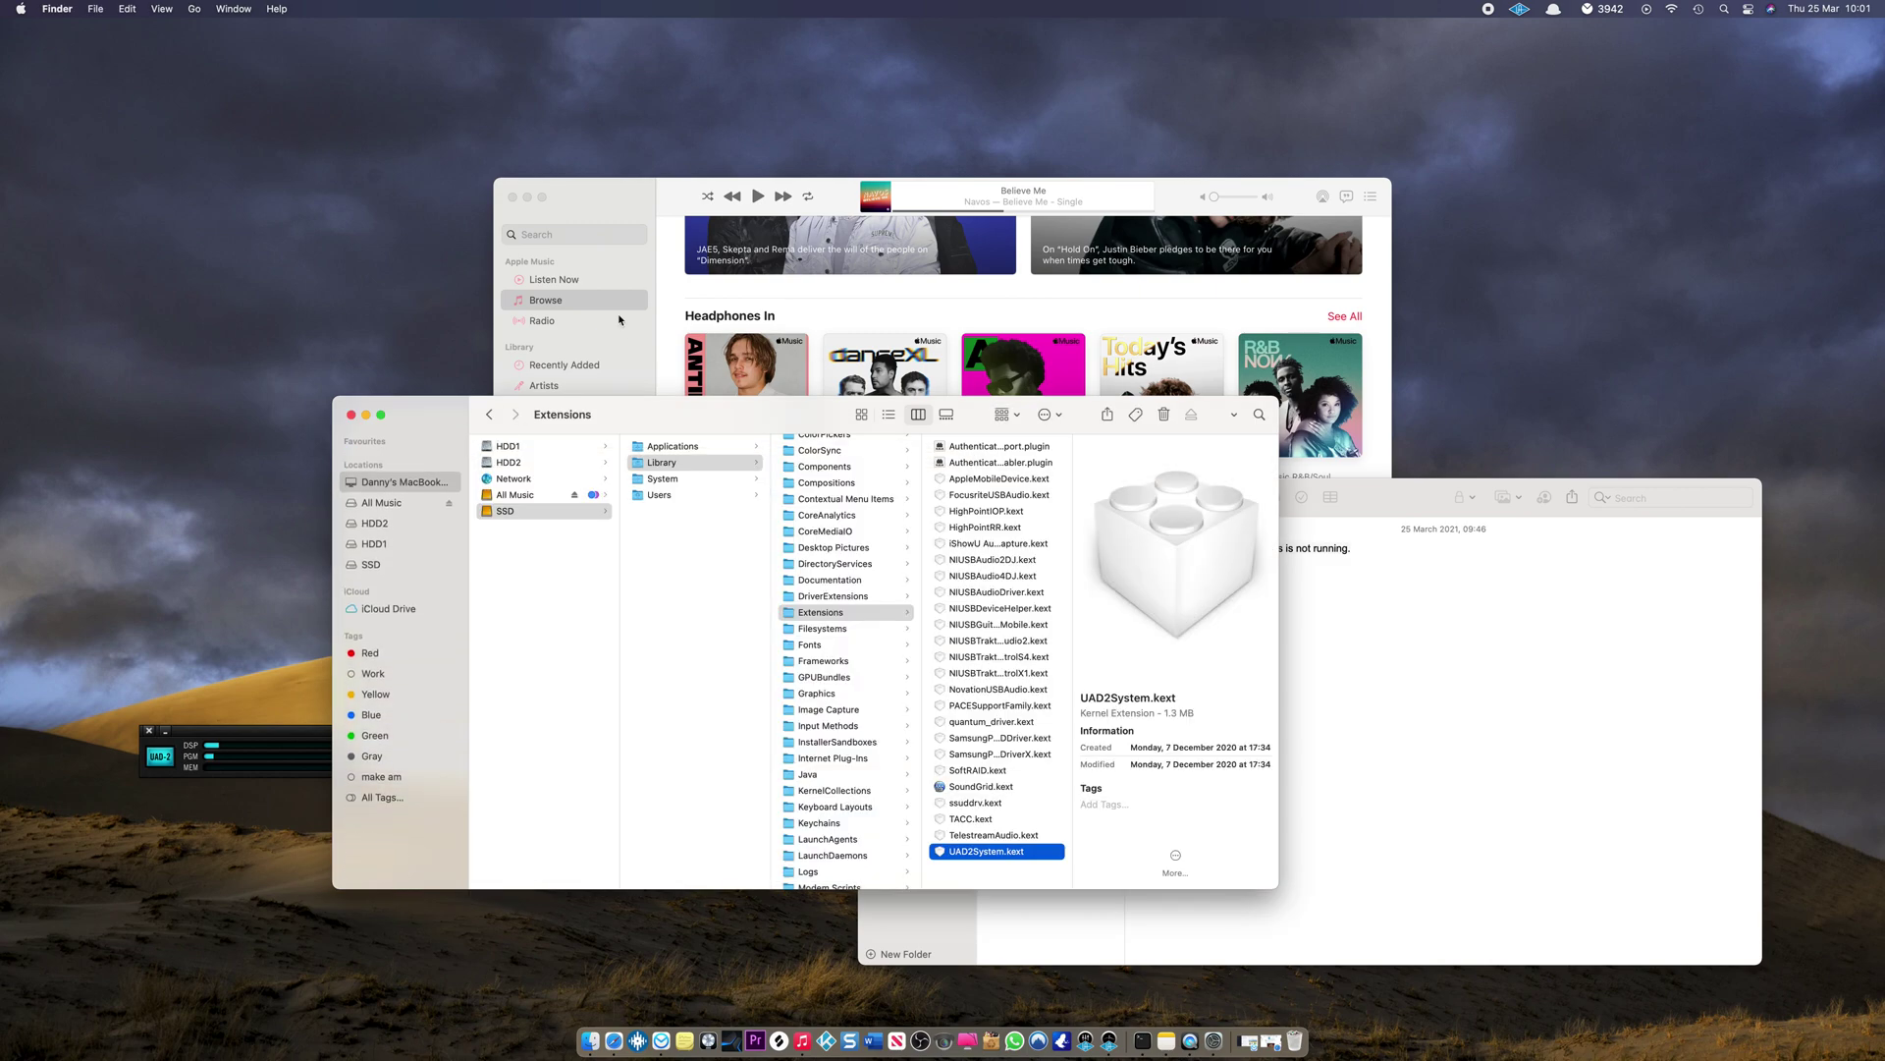
{"action": "left_click", "coordinate": [353, 414]}
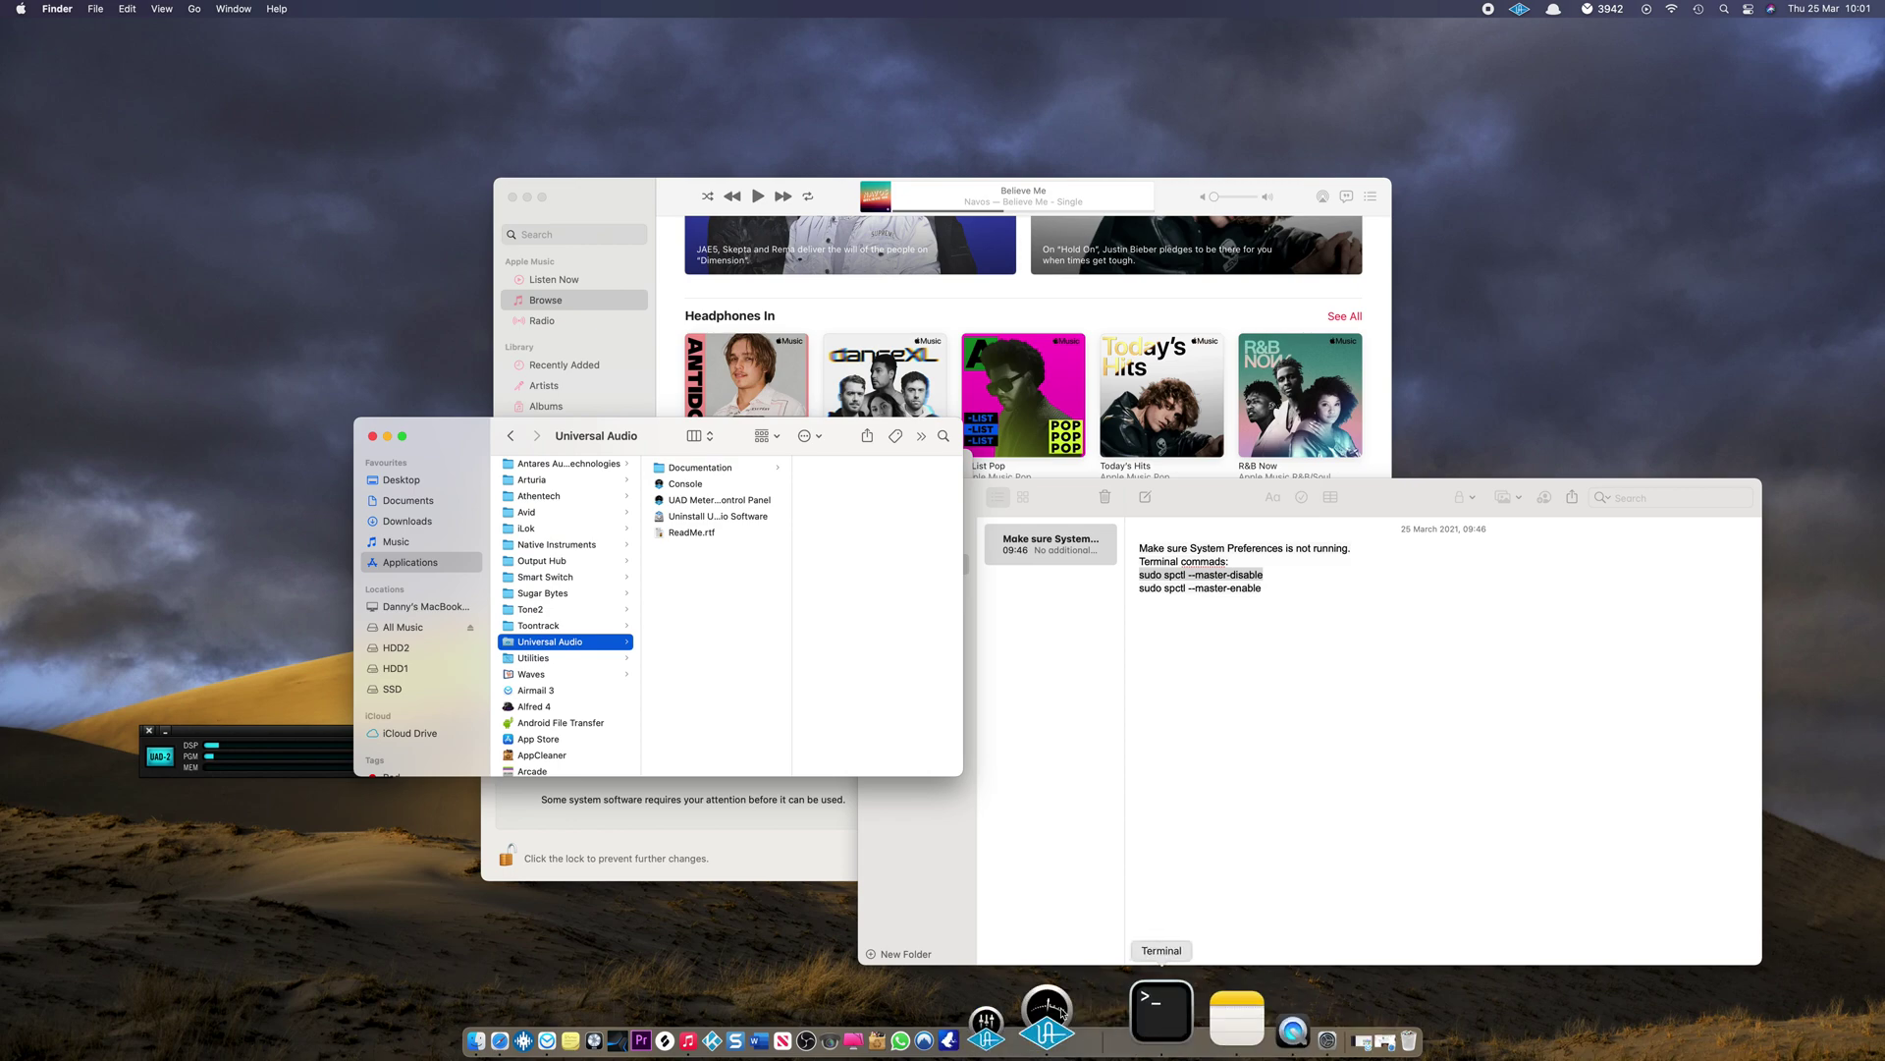
{"action": "left_click", "coordinate": [636, 987]}
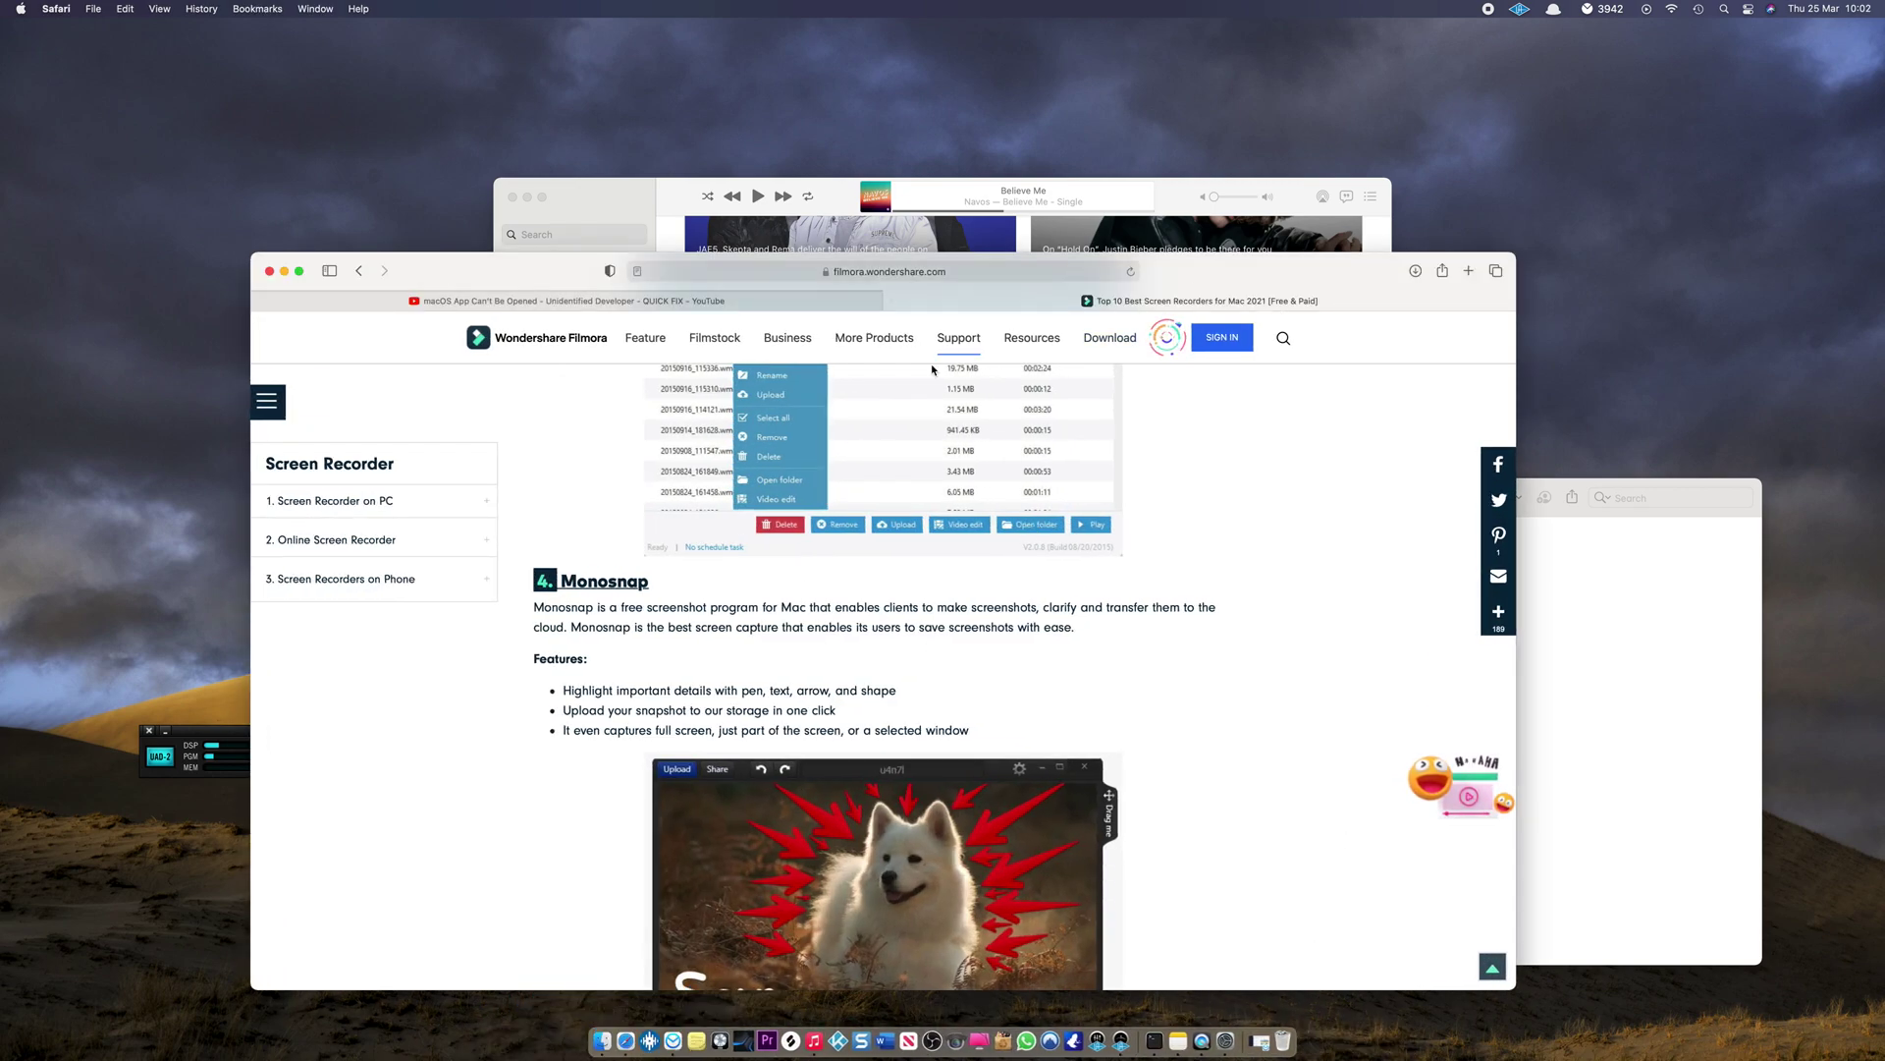
Step: Check Safari's recent downloads list for the UAD installer package, then dismiss it
{"action": "left_click", "coordinate": [742, 305]}
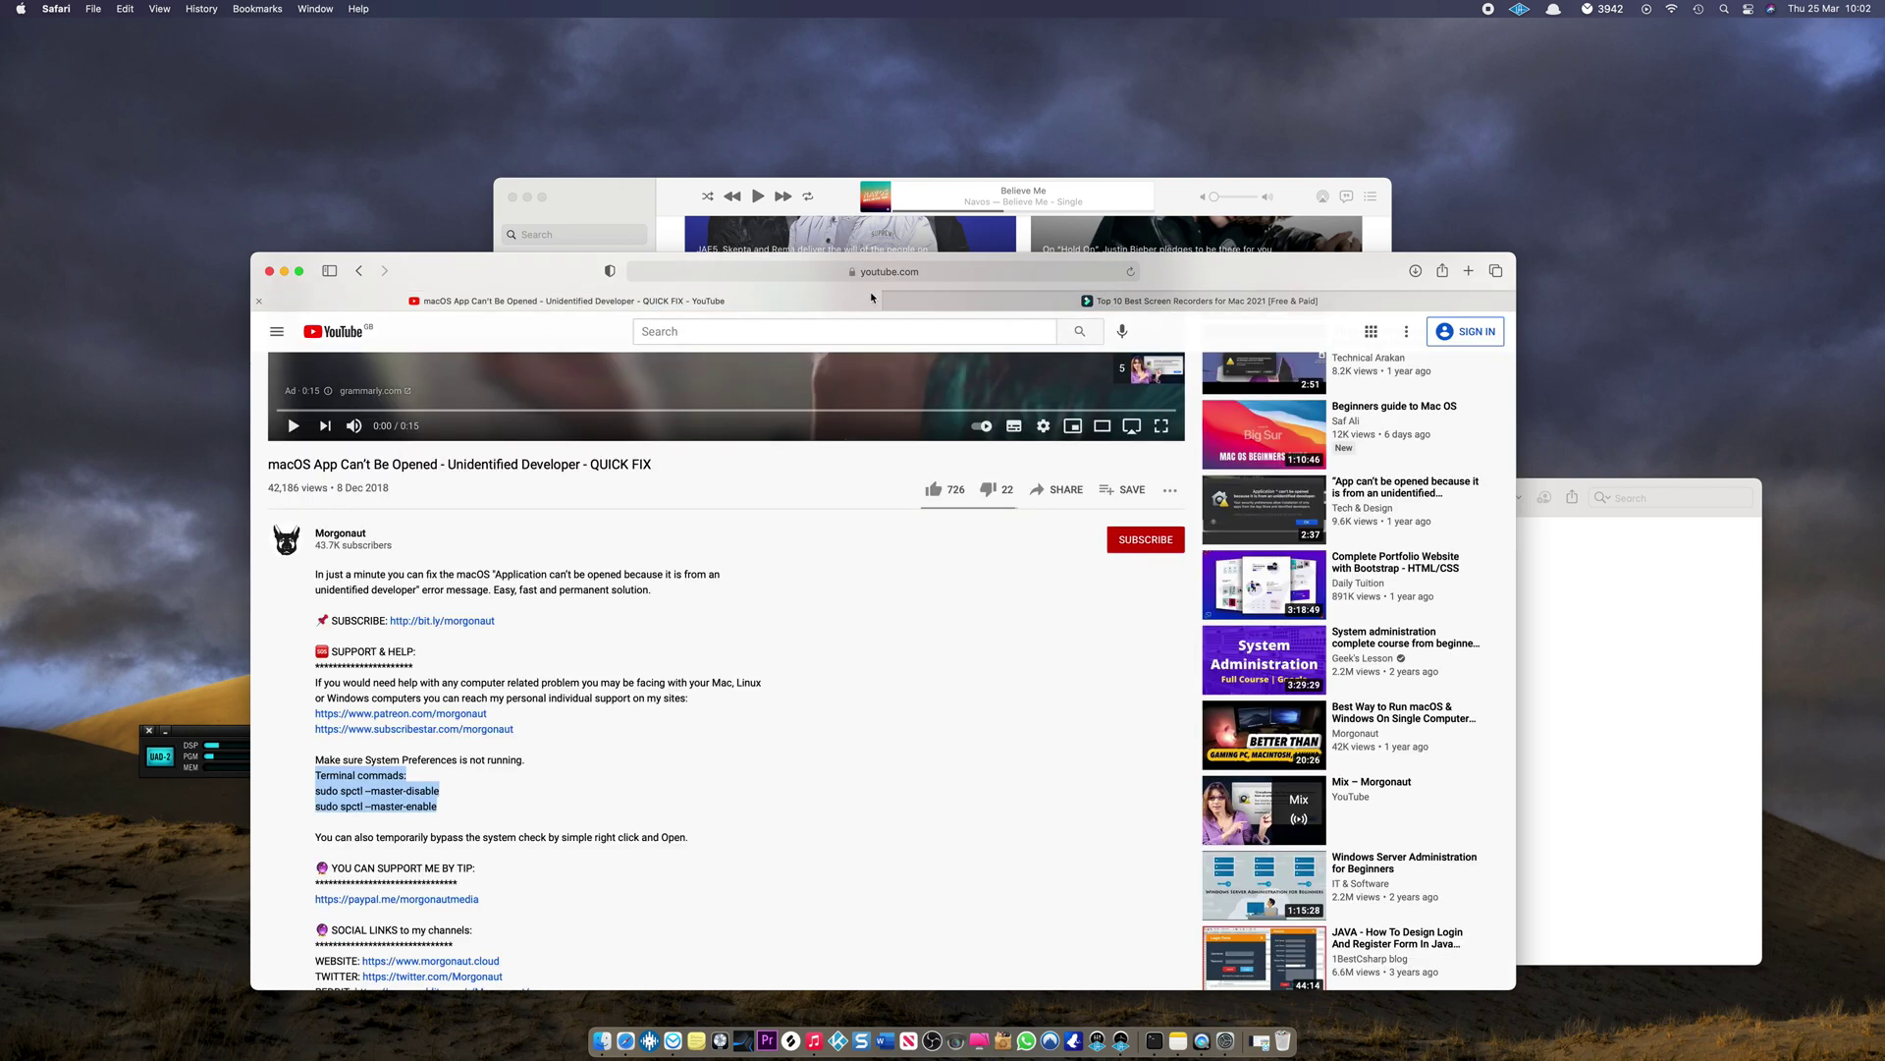
{"action": "left_click", "coordinate": [915, 306]}
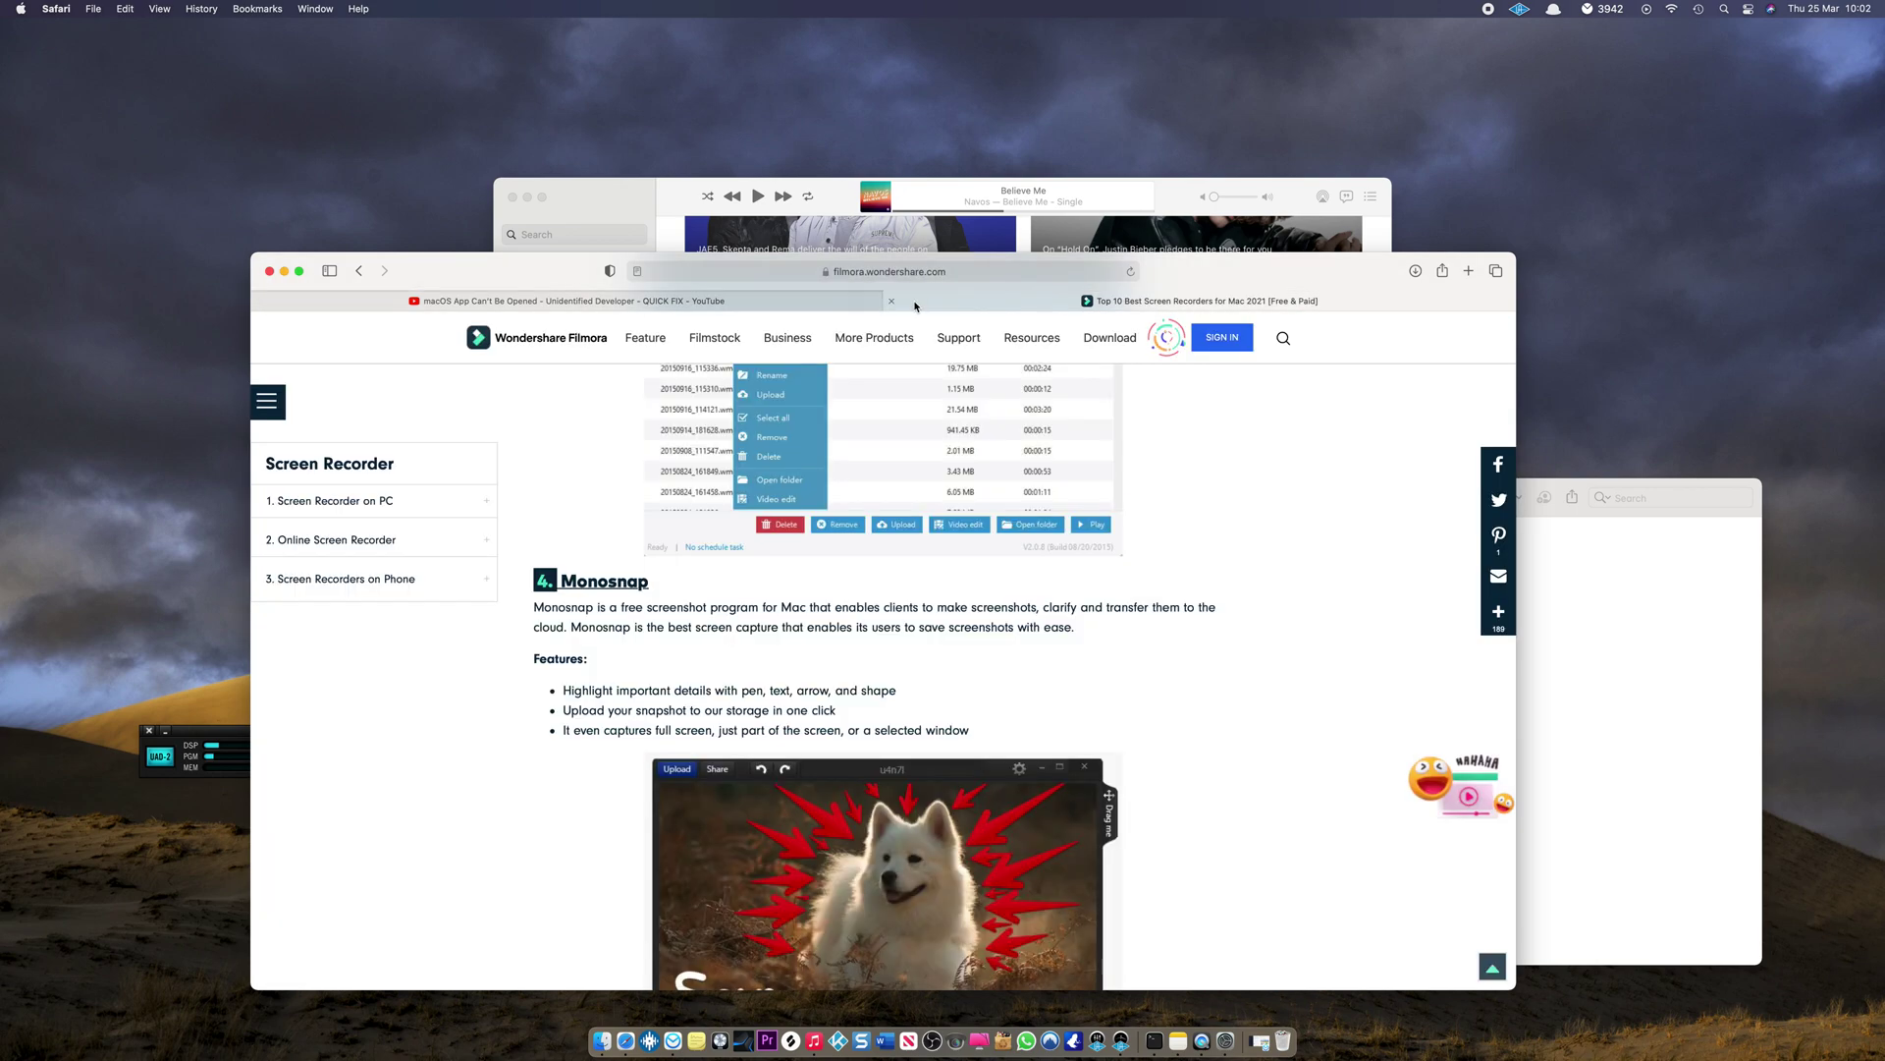
{"action": "left_click", "coordinate": [1441, 270]}
{"action": "left_click", "coordinate": [1415, 271]}
{"action": "left_click", "coordinate": [1415, 271]}
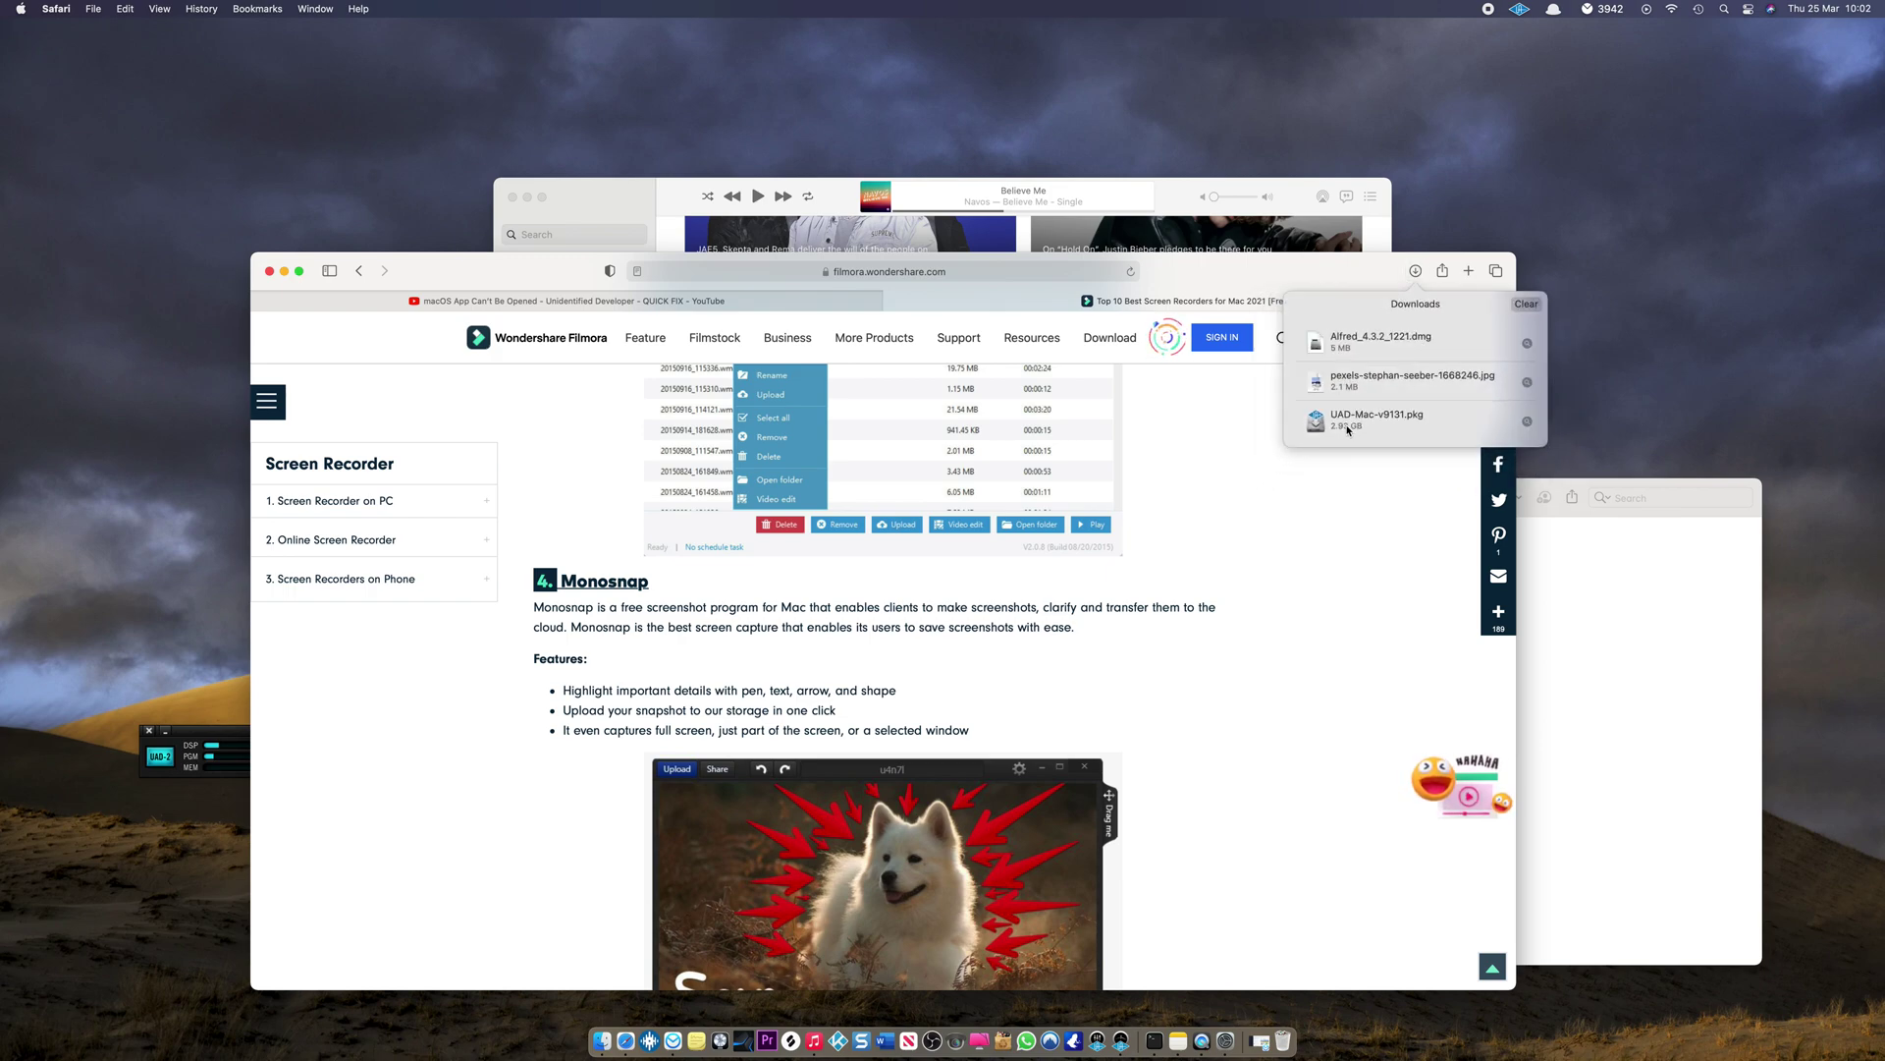
{"action": "left_click", "coordinate": [1249, 552]}
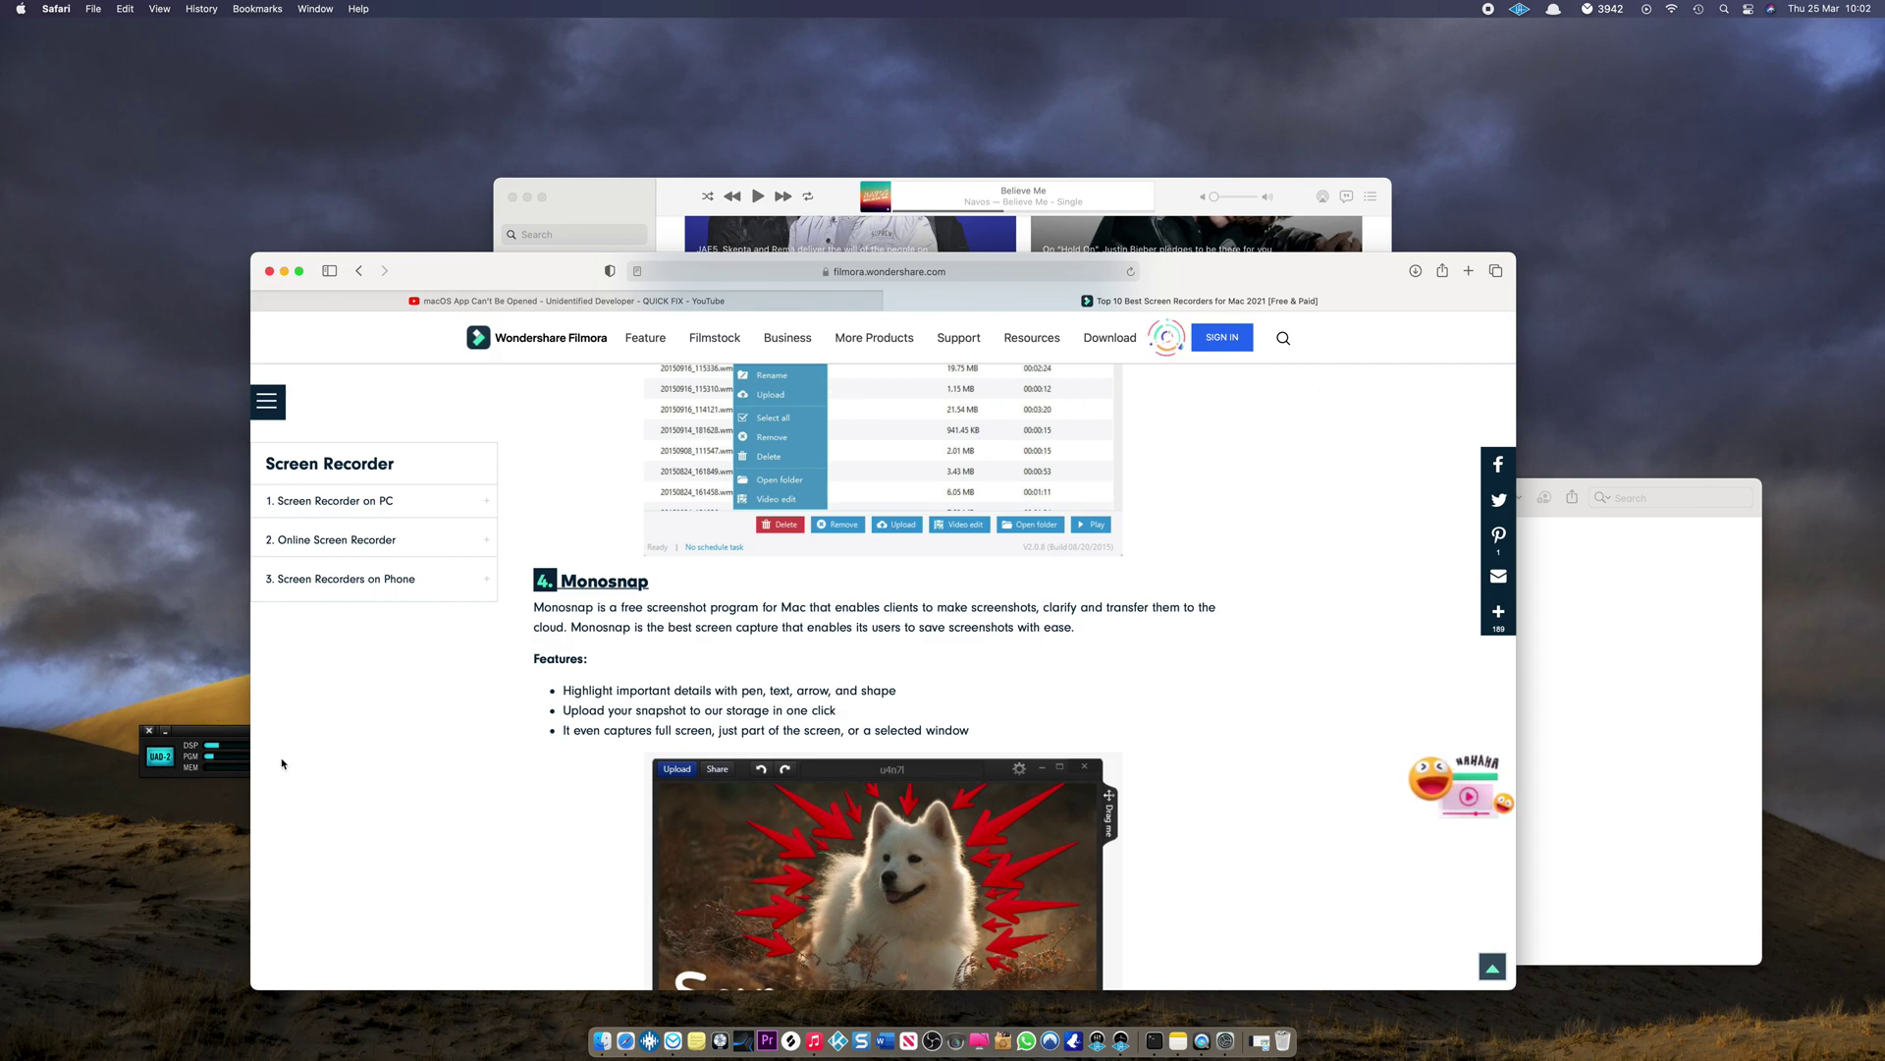
Step: Bring the UAD meter and Terminal-commands note forward, then return to the YouTube fix video tab
{"action": "left_click", "coordinate": [209, 731]}
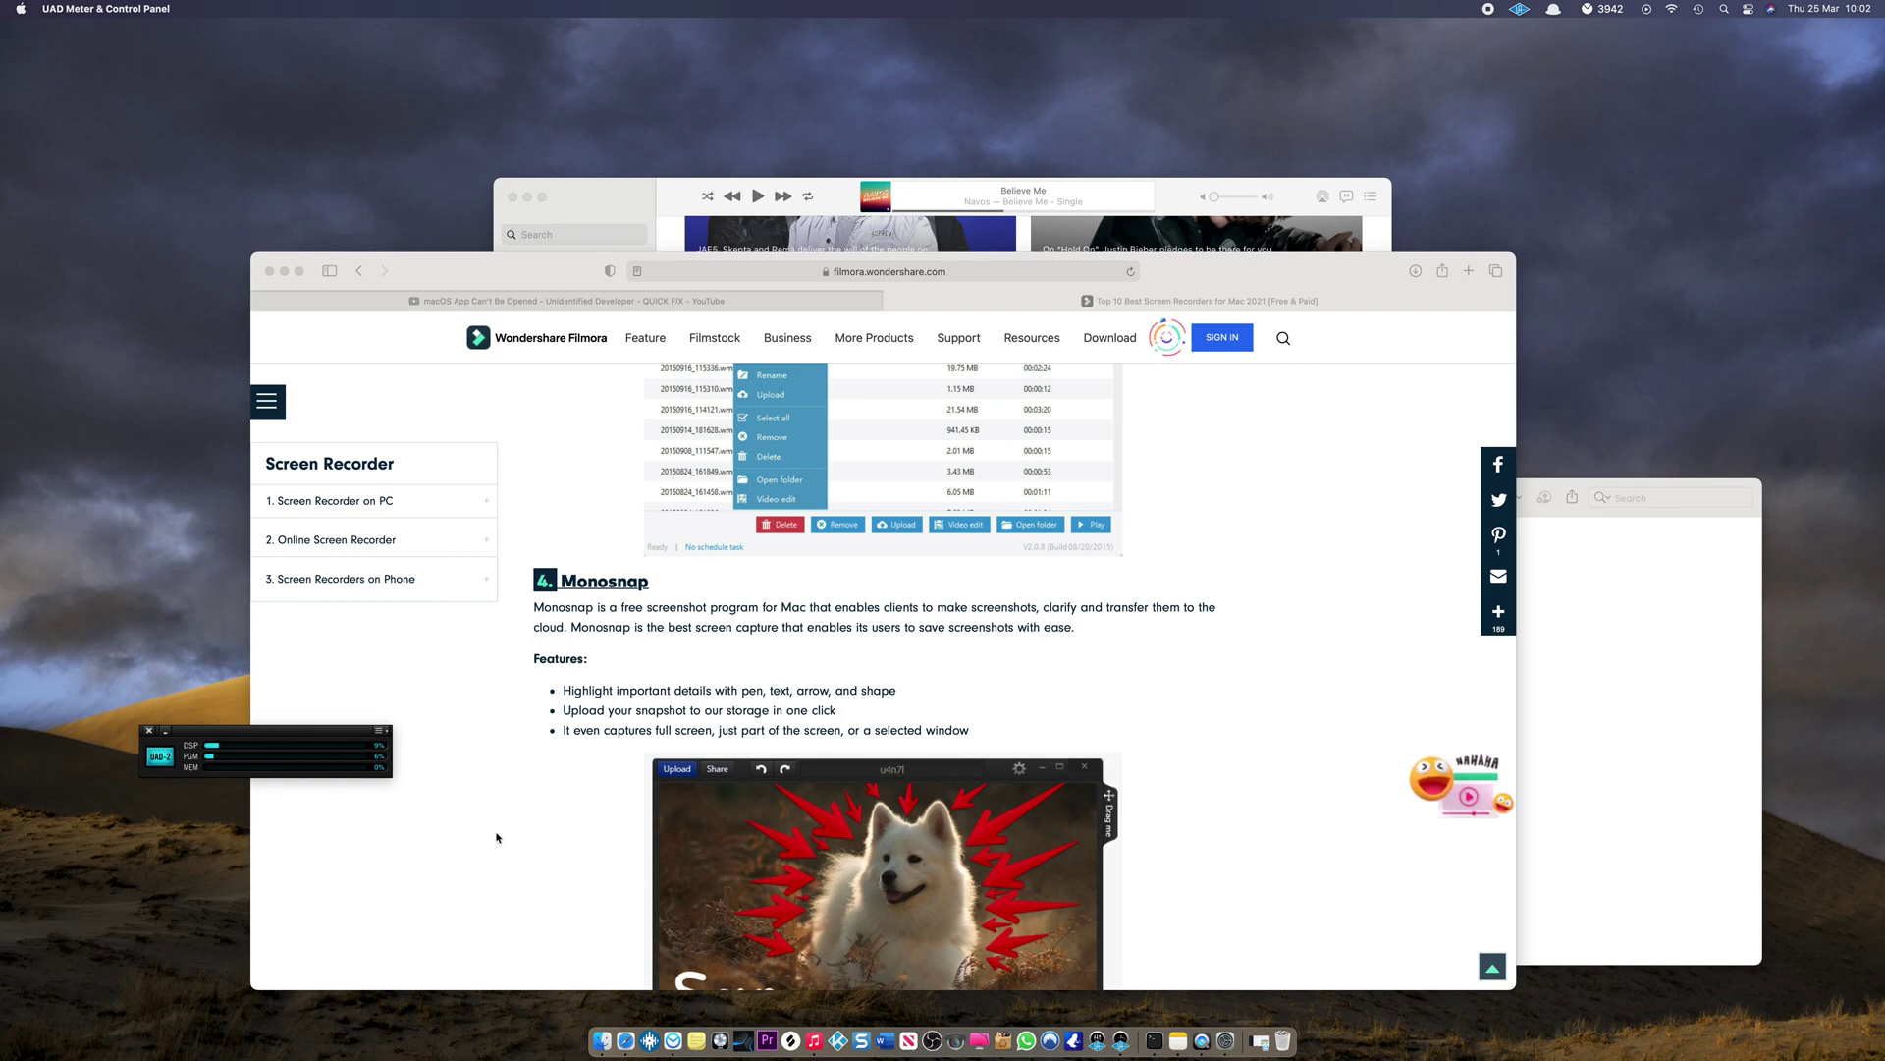
{"action": "left_click", "coordinate": [1698, 847]}
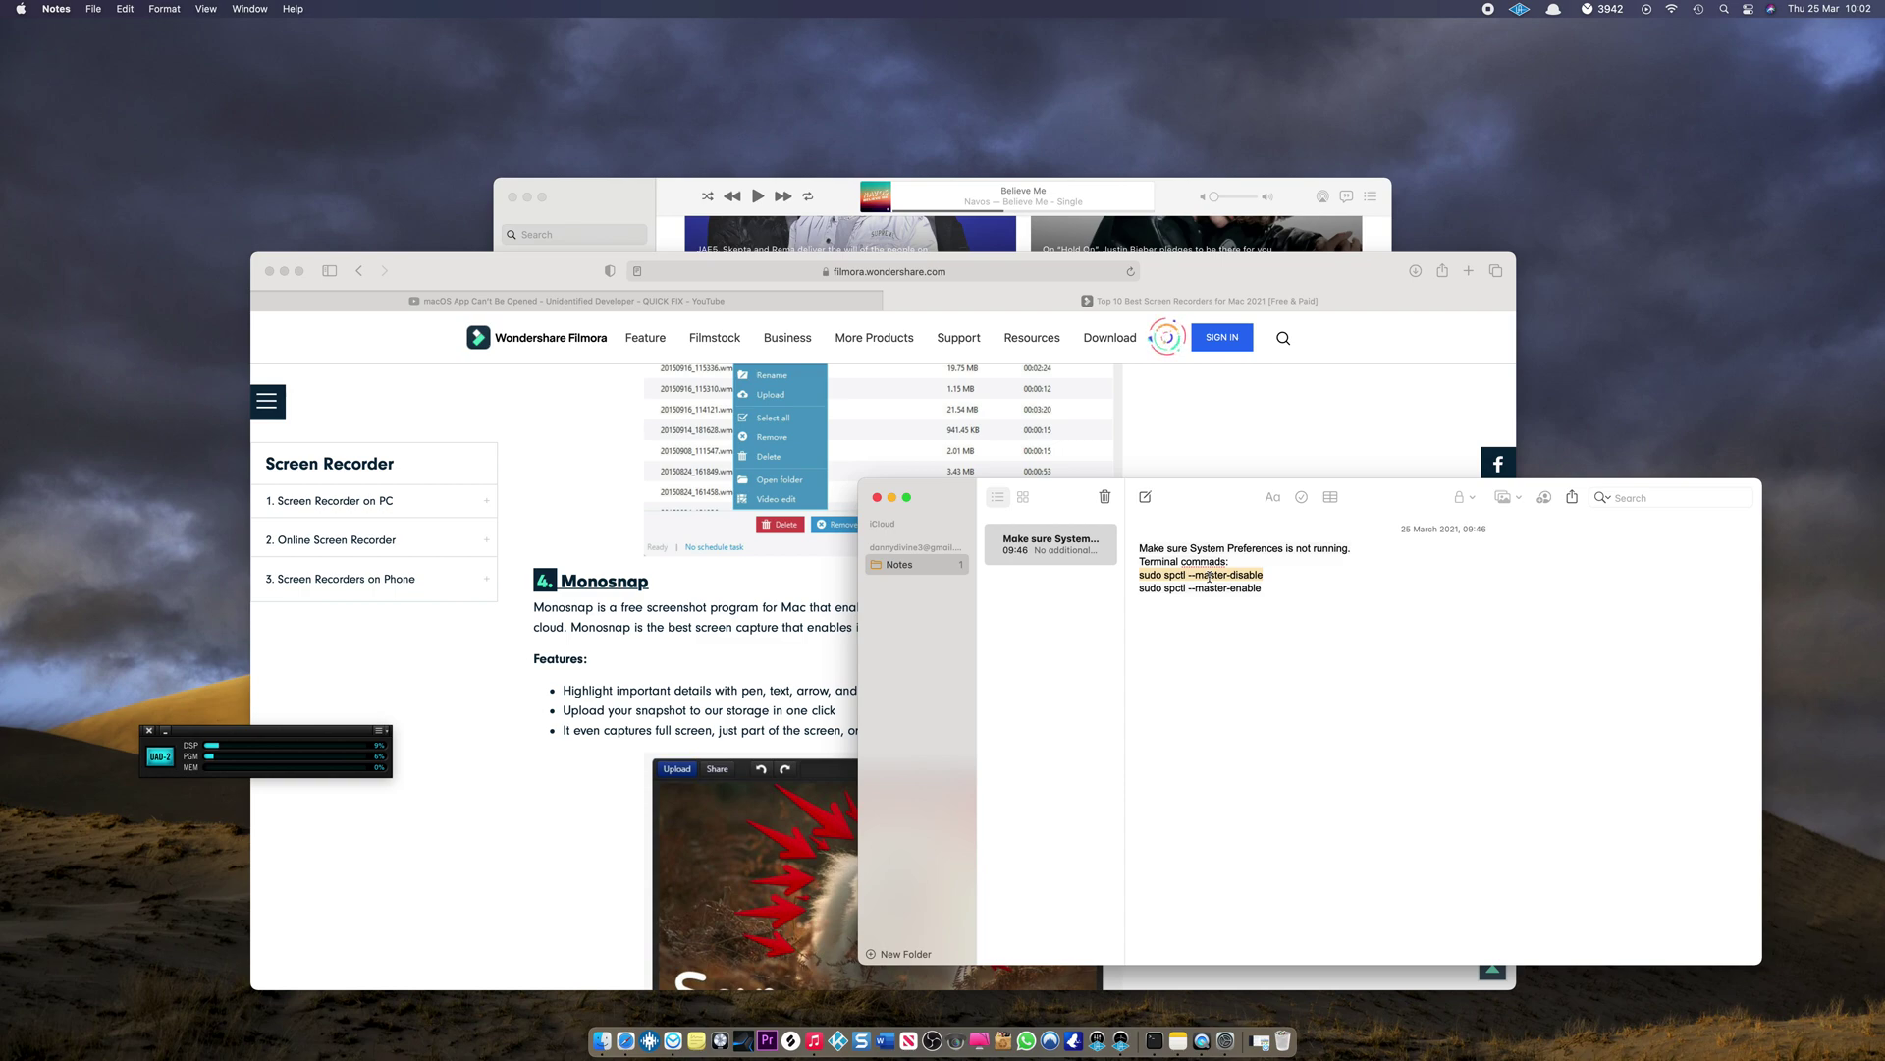
{"action": "left_click", "coordinate": [636, 303]}
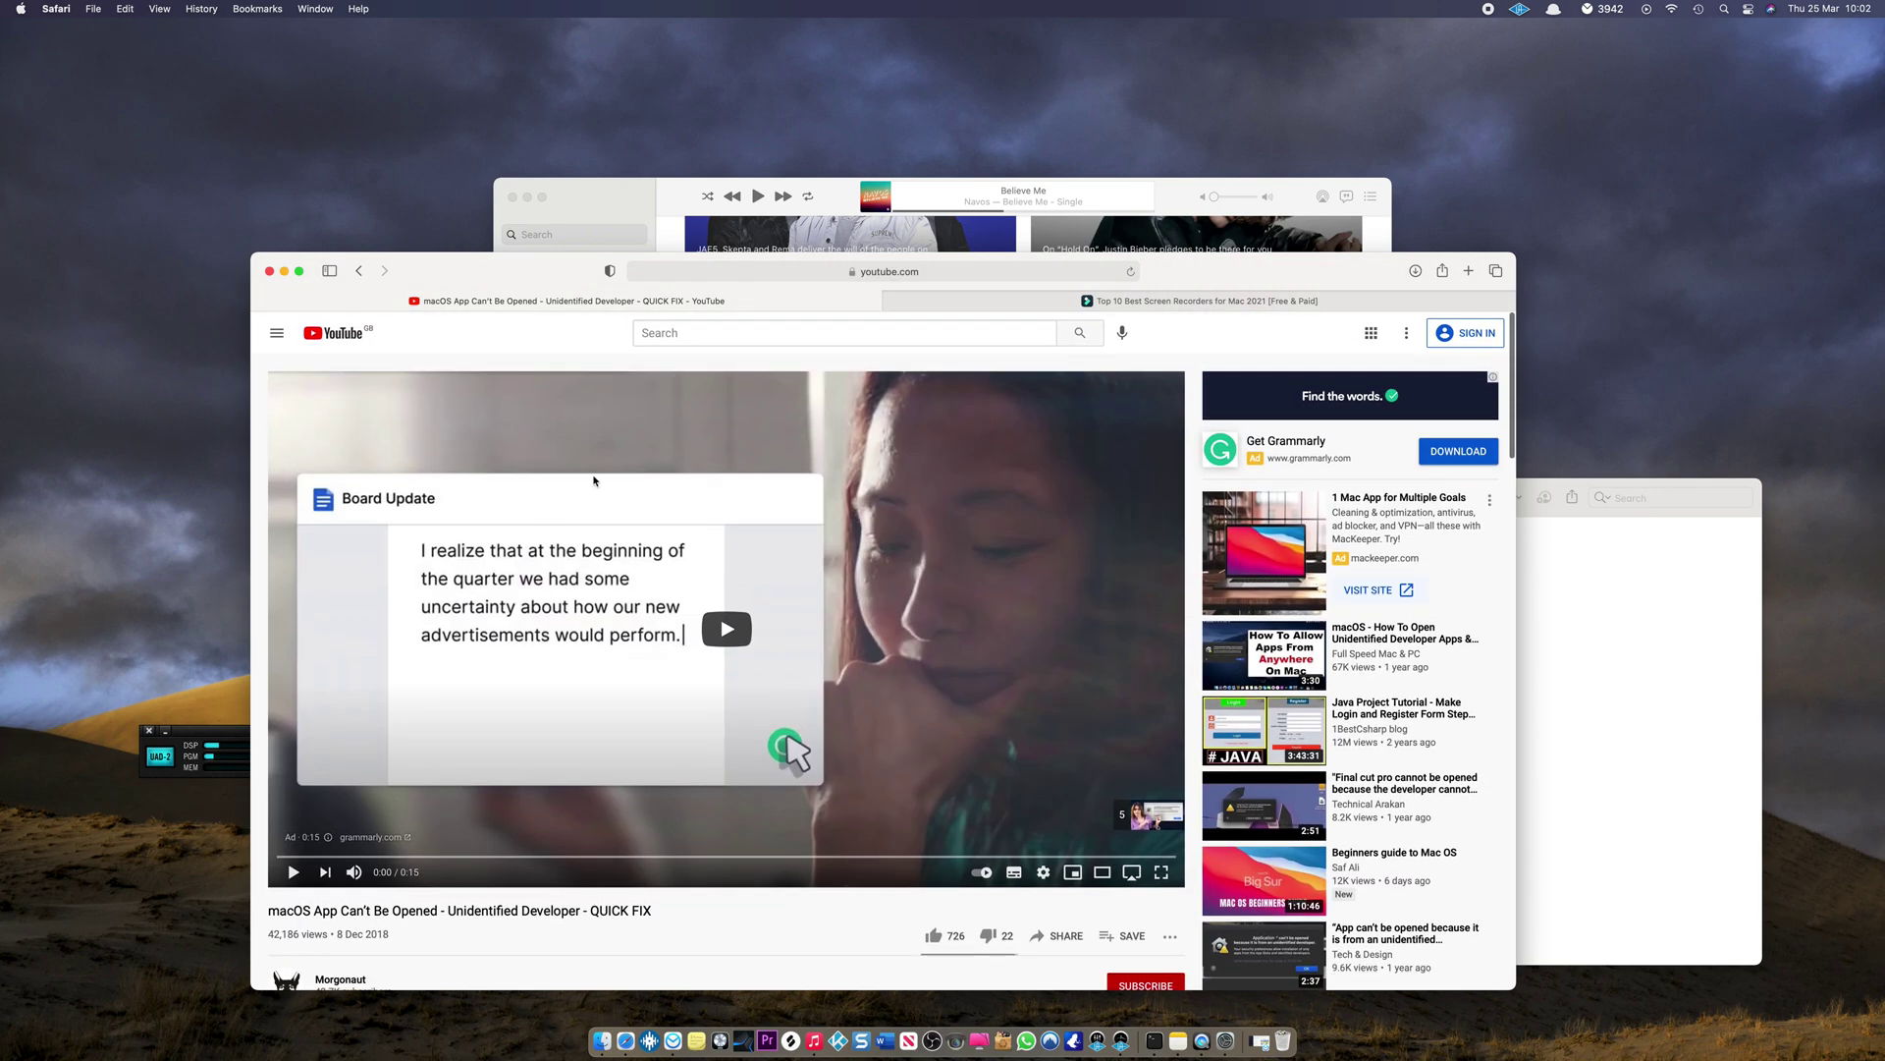
Step: Highlight 'master-disable' in the description's sudo spctl command, then return to Security & Privacy
{"action": "scroll", "coordinate": [668, 936], "scroll_direction": "down", "scroll_amount": 5}
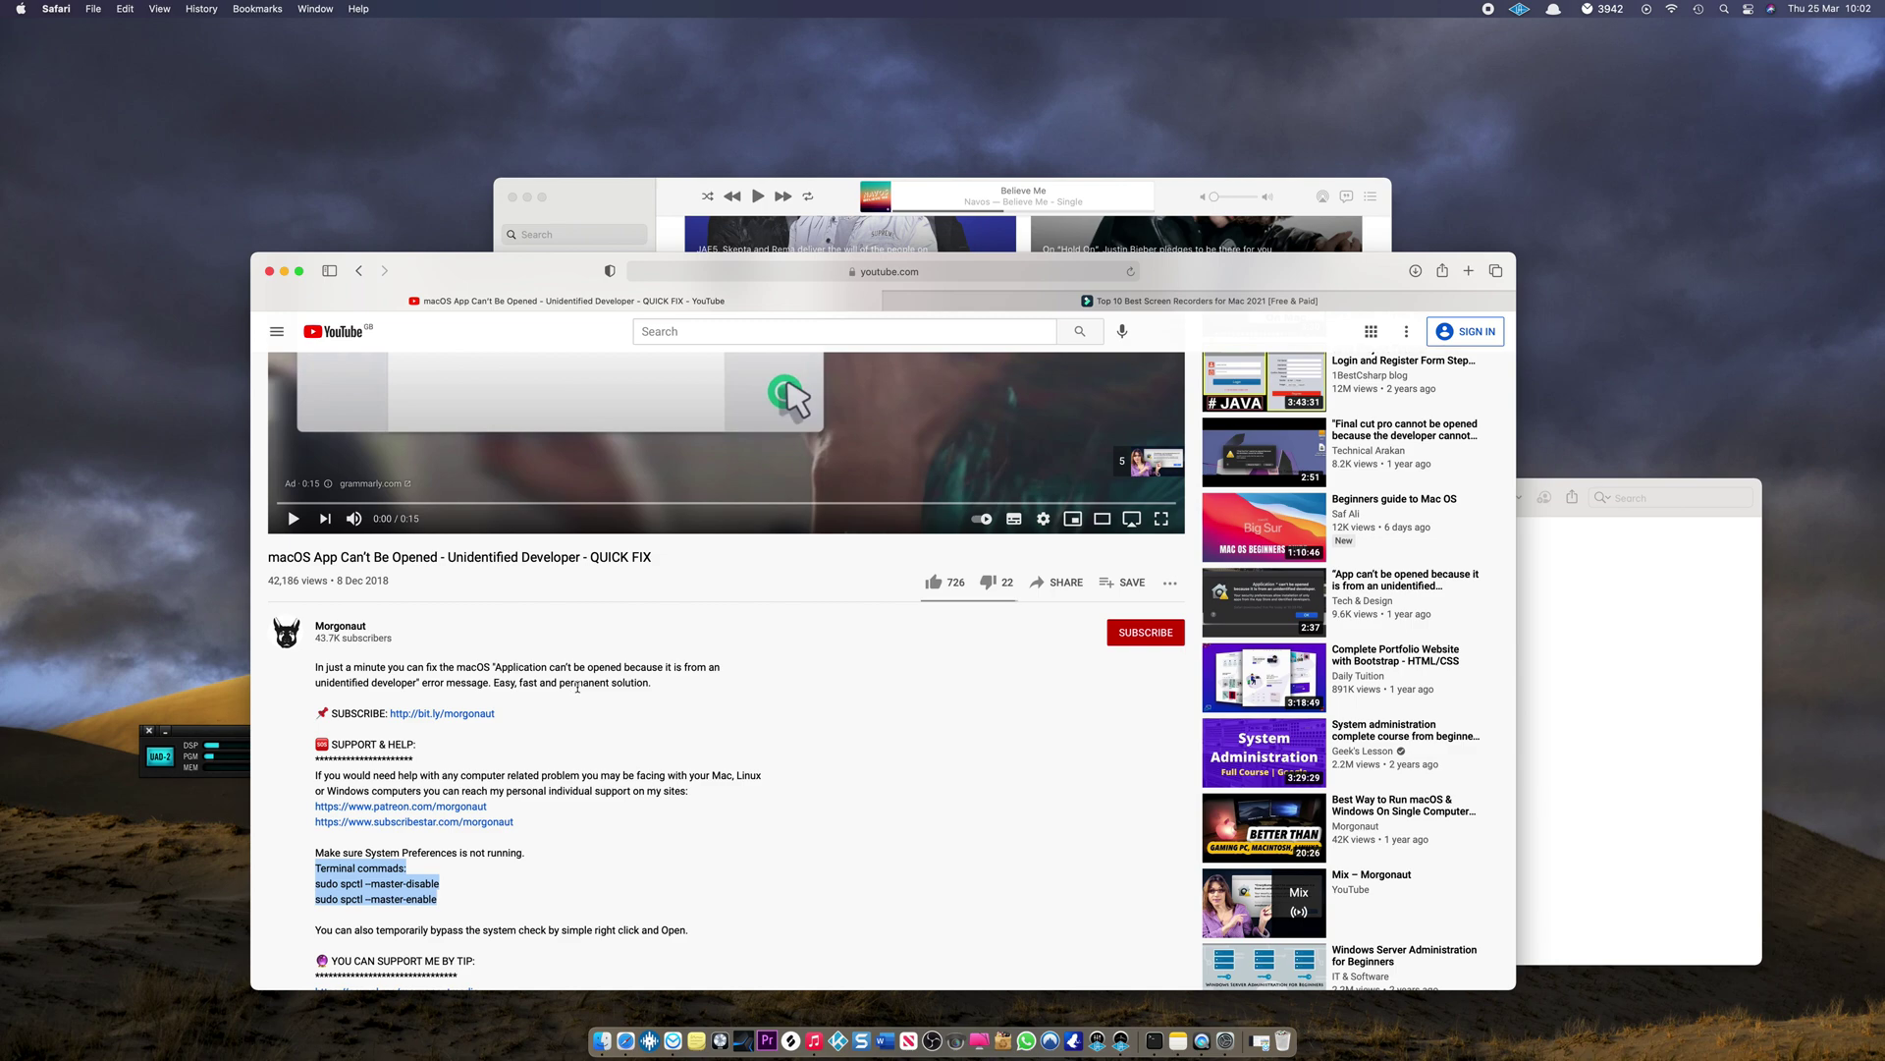
{"action": "scroll", "coordinate": [805, 789], "scroll_direction": "down", "scroll_amount": 1}
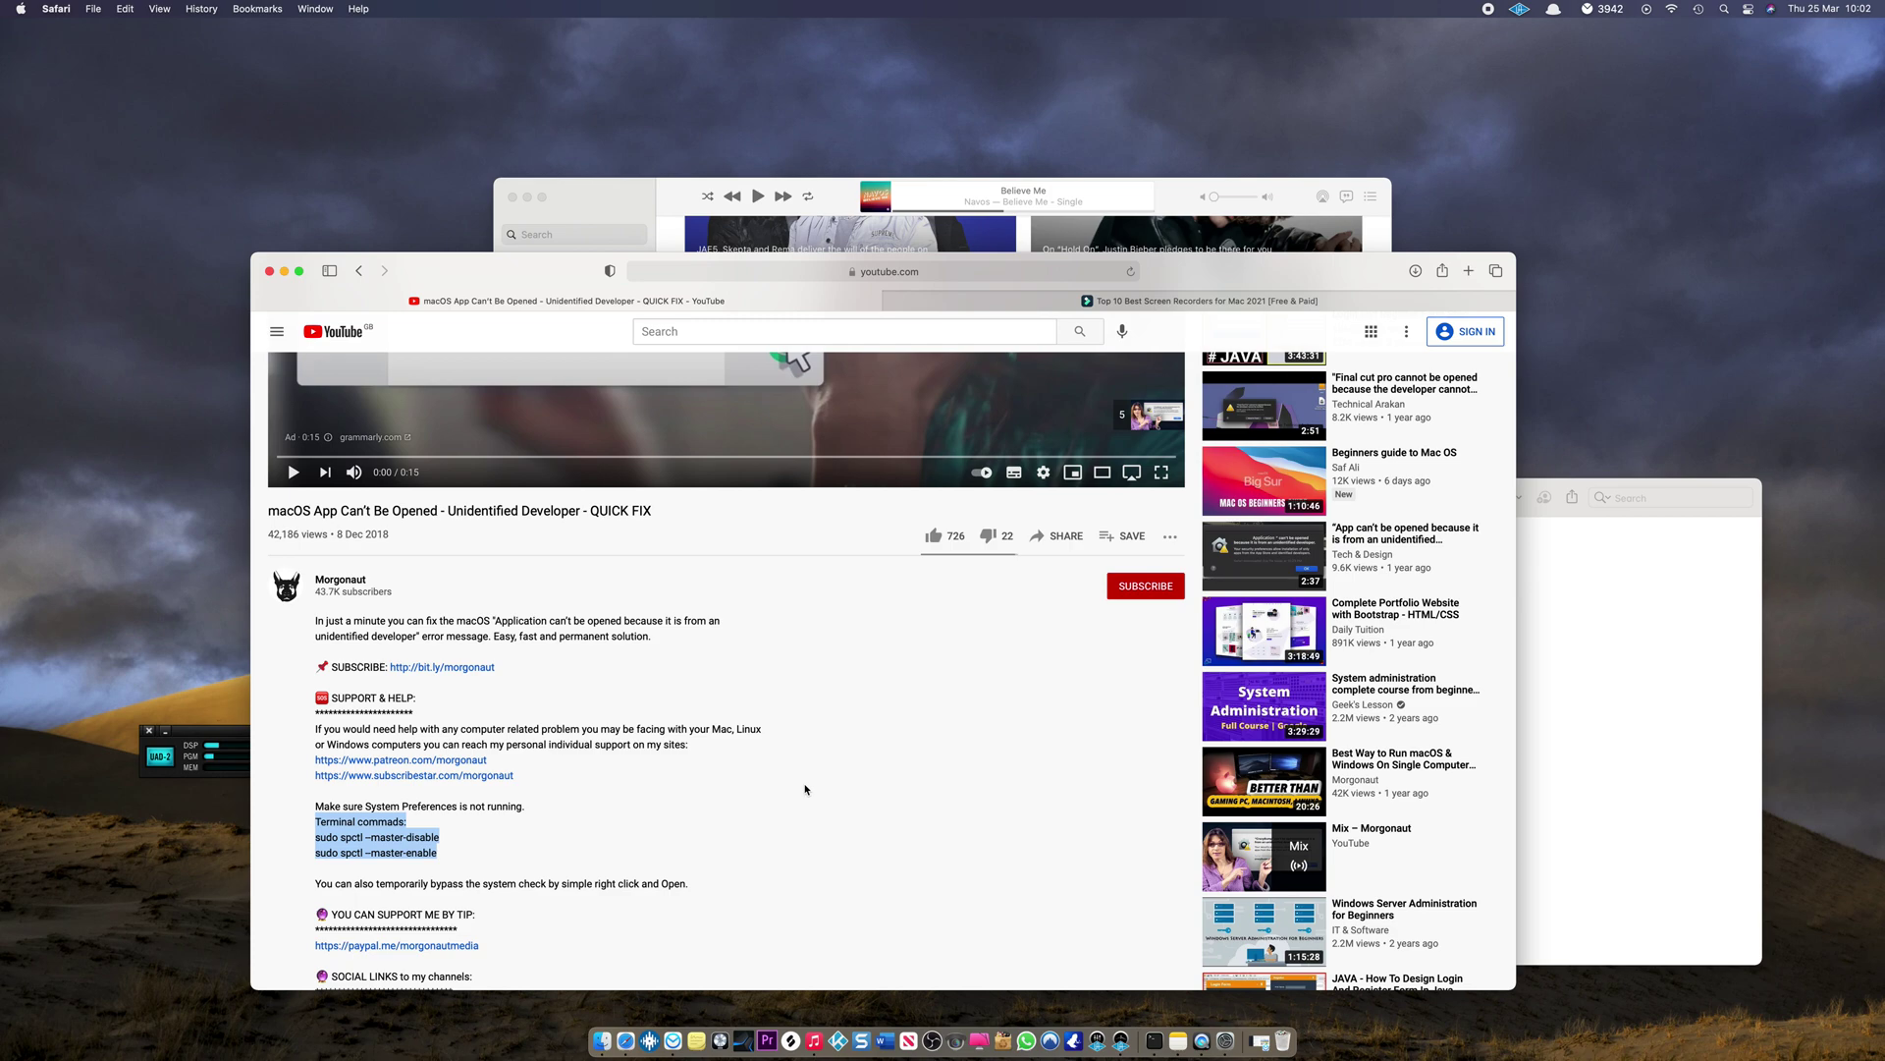
{"action": "scroll", "coordinate": [805, 789], "scroll_direction": "up", "scroll_amount": 3}
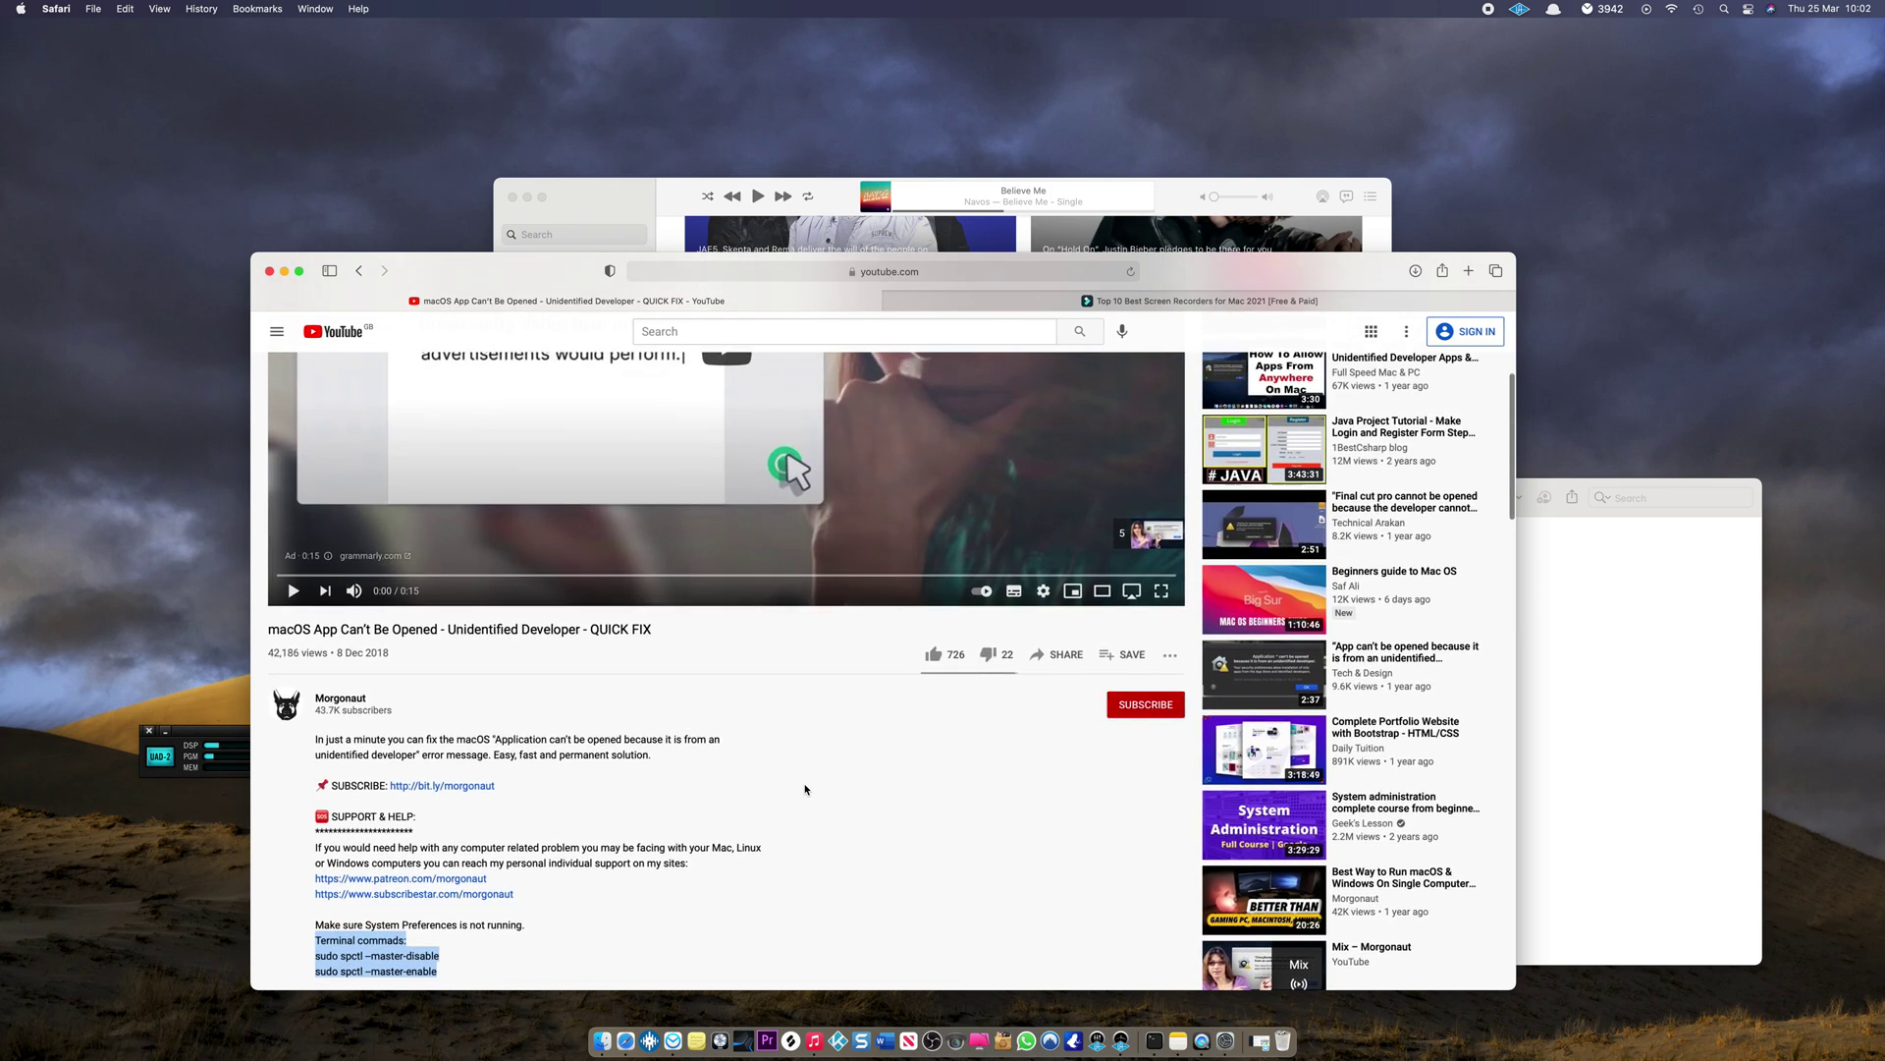
{"action": "left_click", "coordinate": [338, 955]}
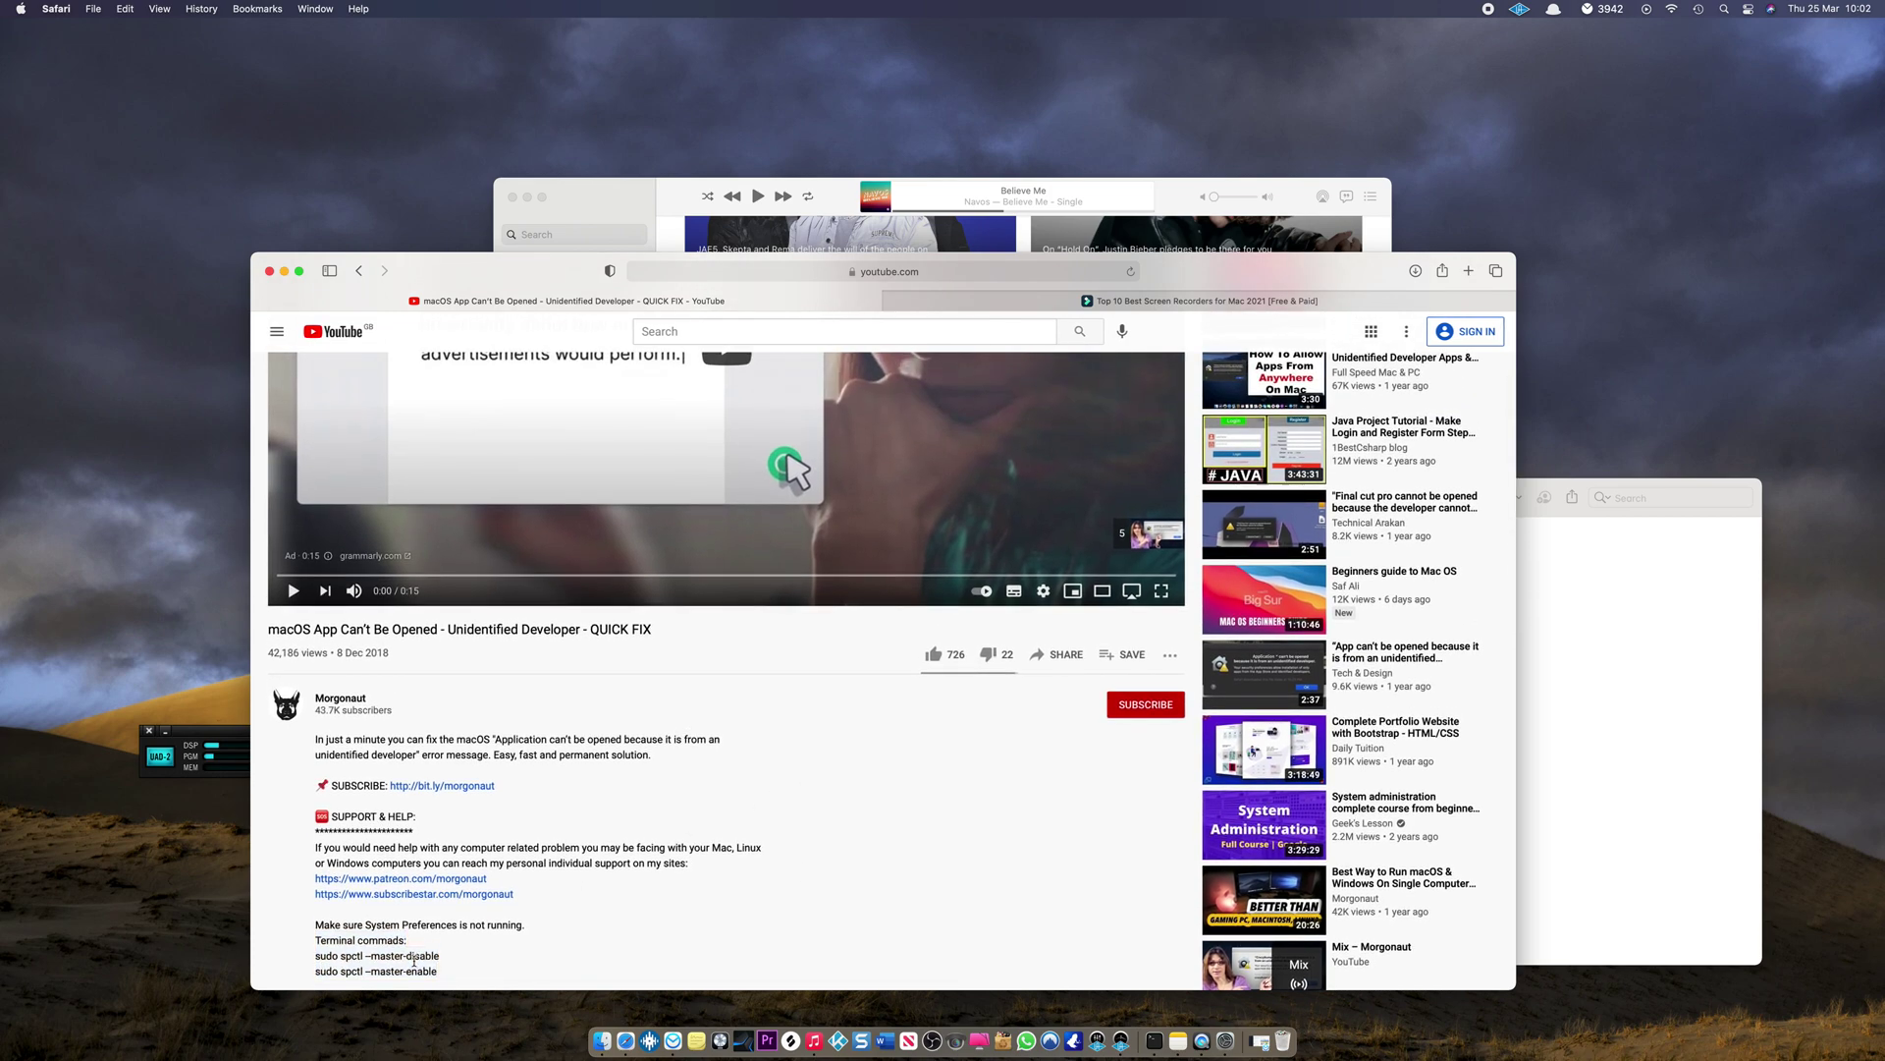
{"action": "scroll", "coordinate": [728, 882], "scroll_direction": "down", "scroll_amount": 5}
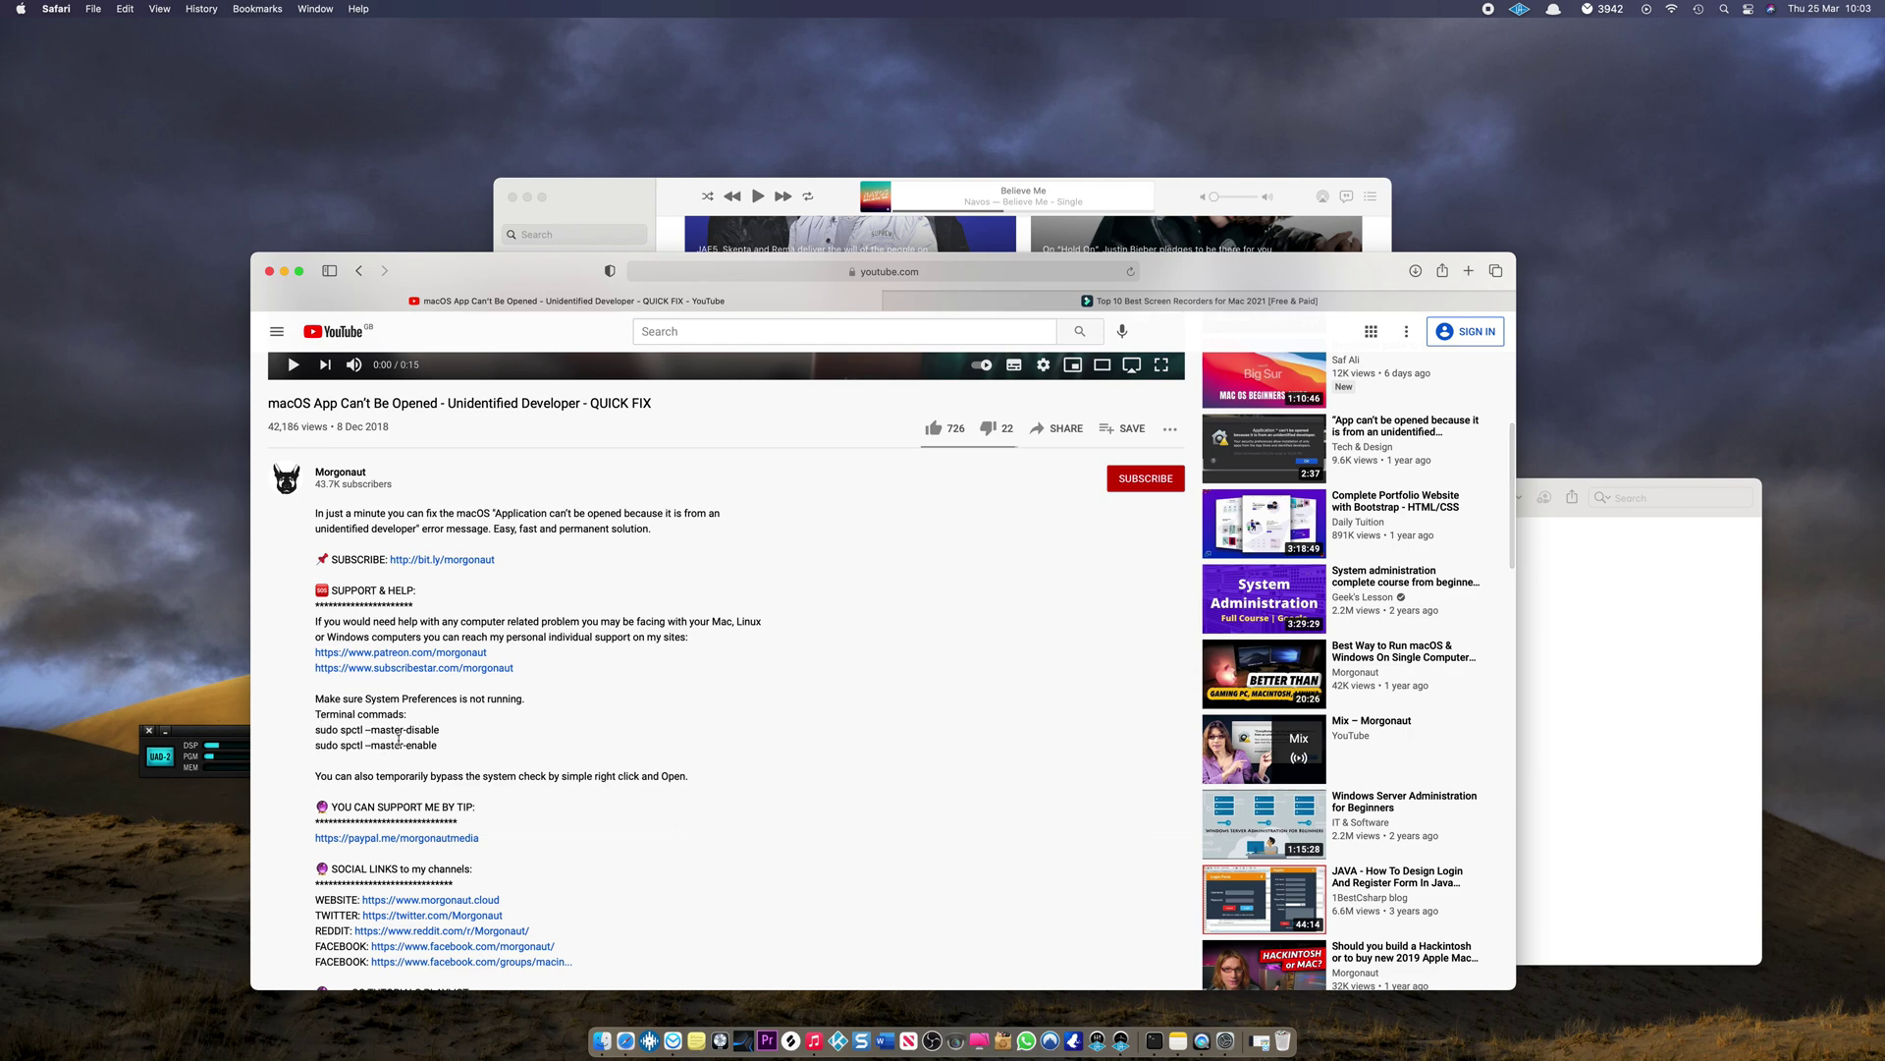
{"action": "left_click_drag", "start_coordinate": [441, 730], "coordinate": [359, 723]}
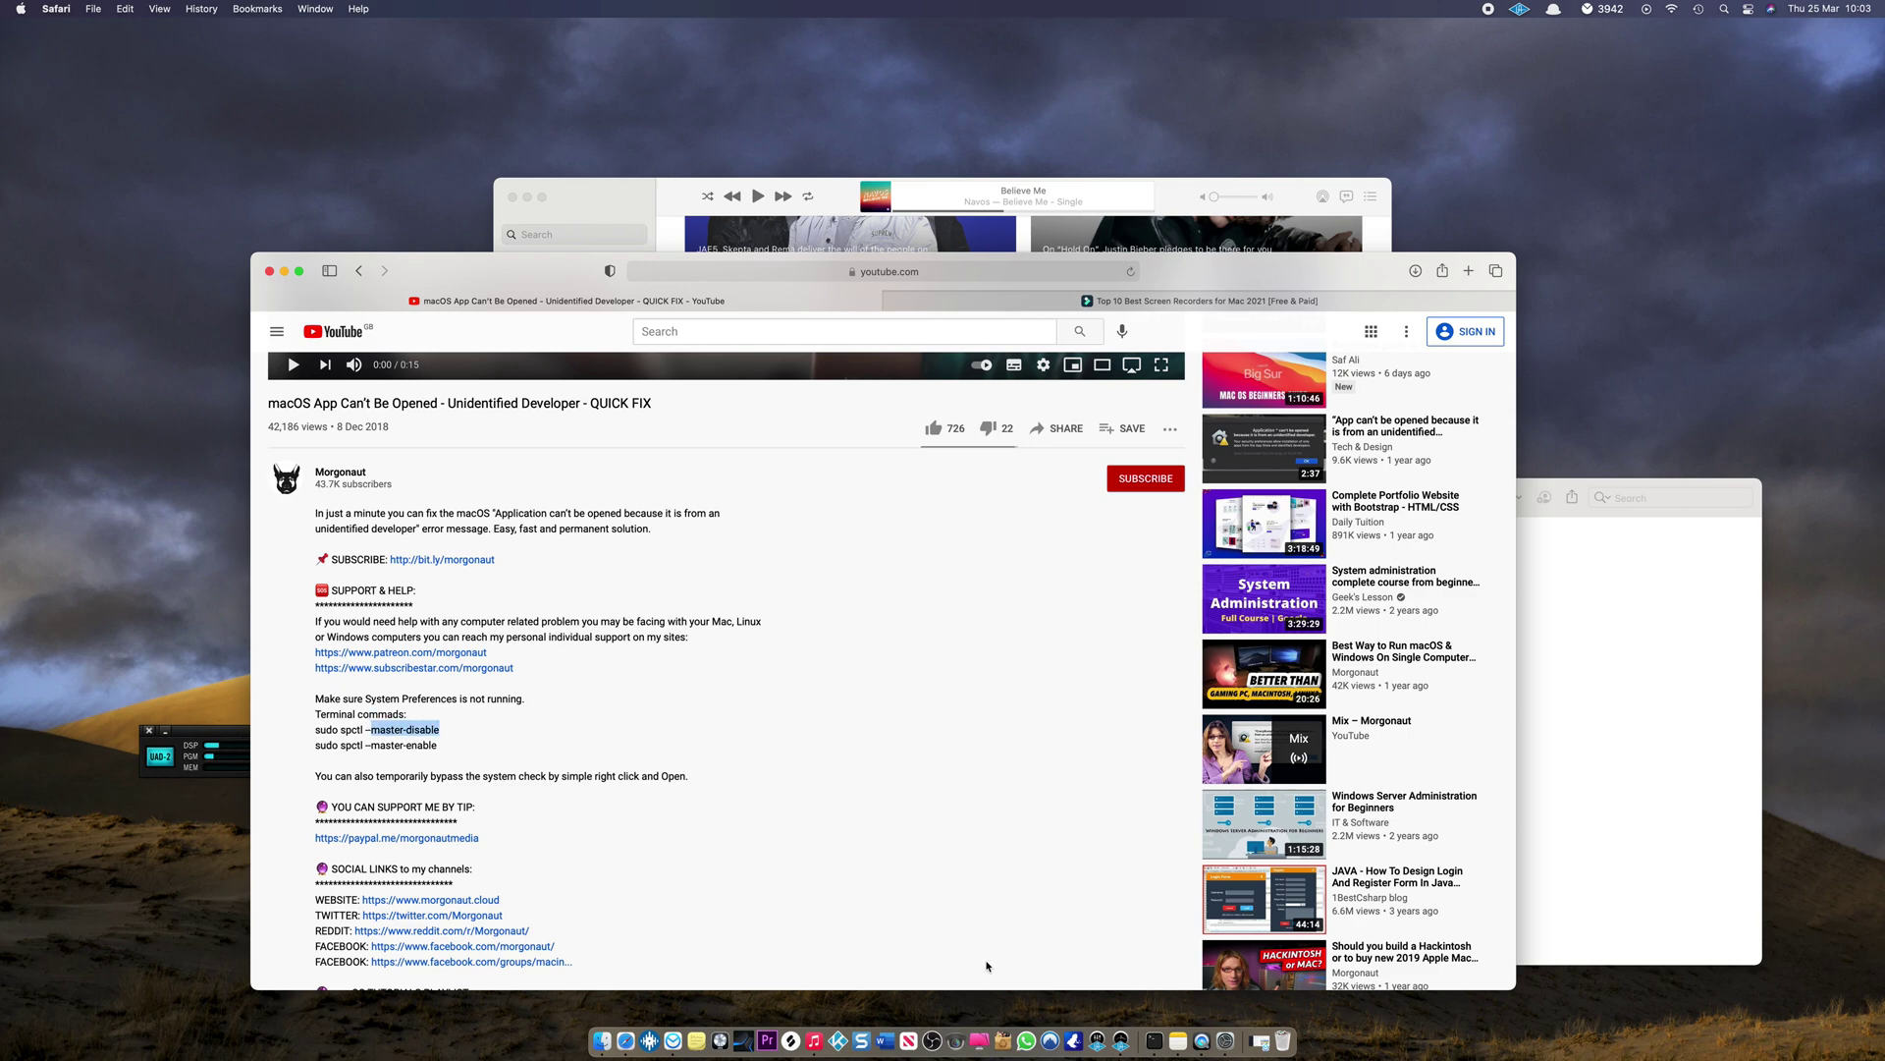
{"action": "left_click", "coordinate": [1232, 1039]}
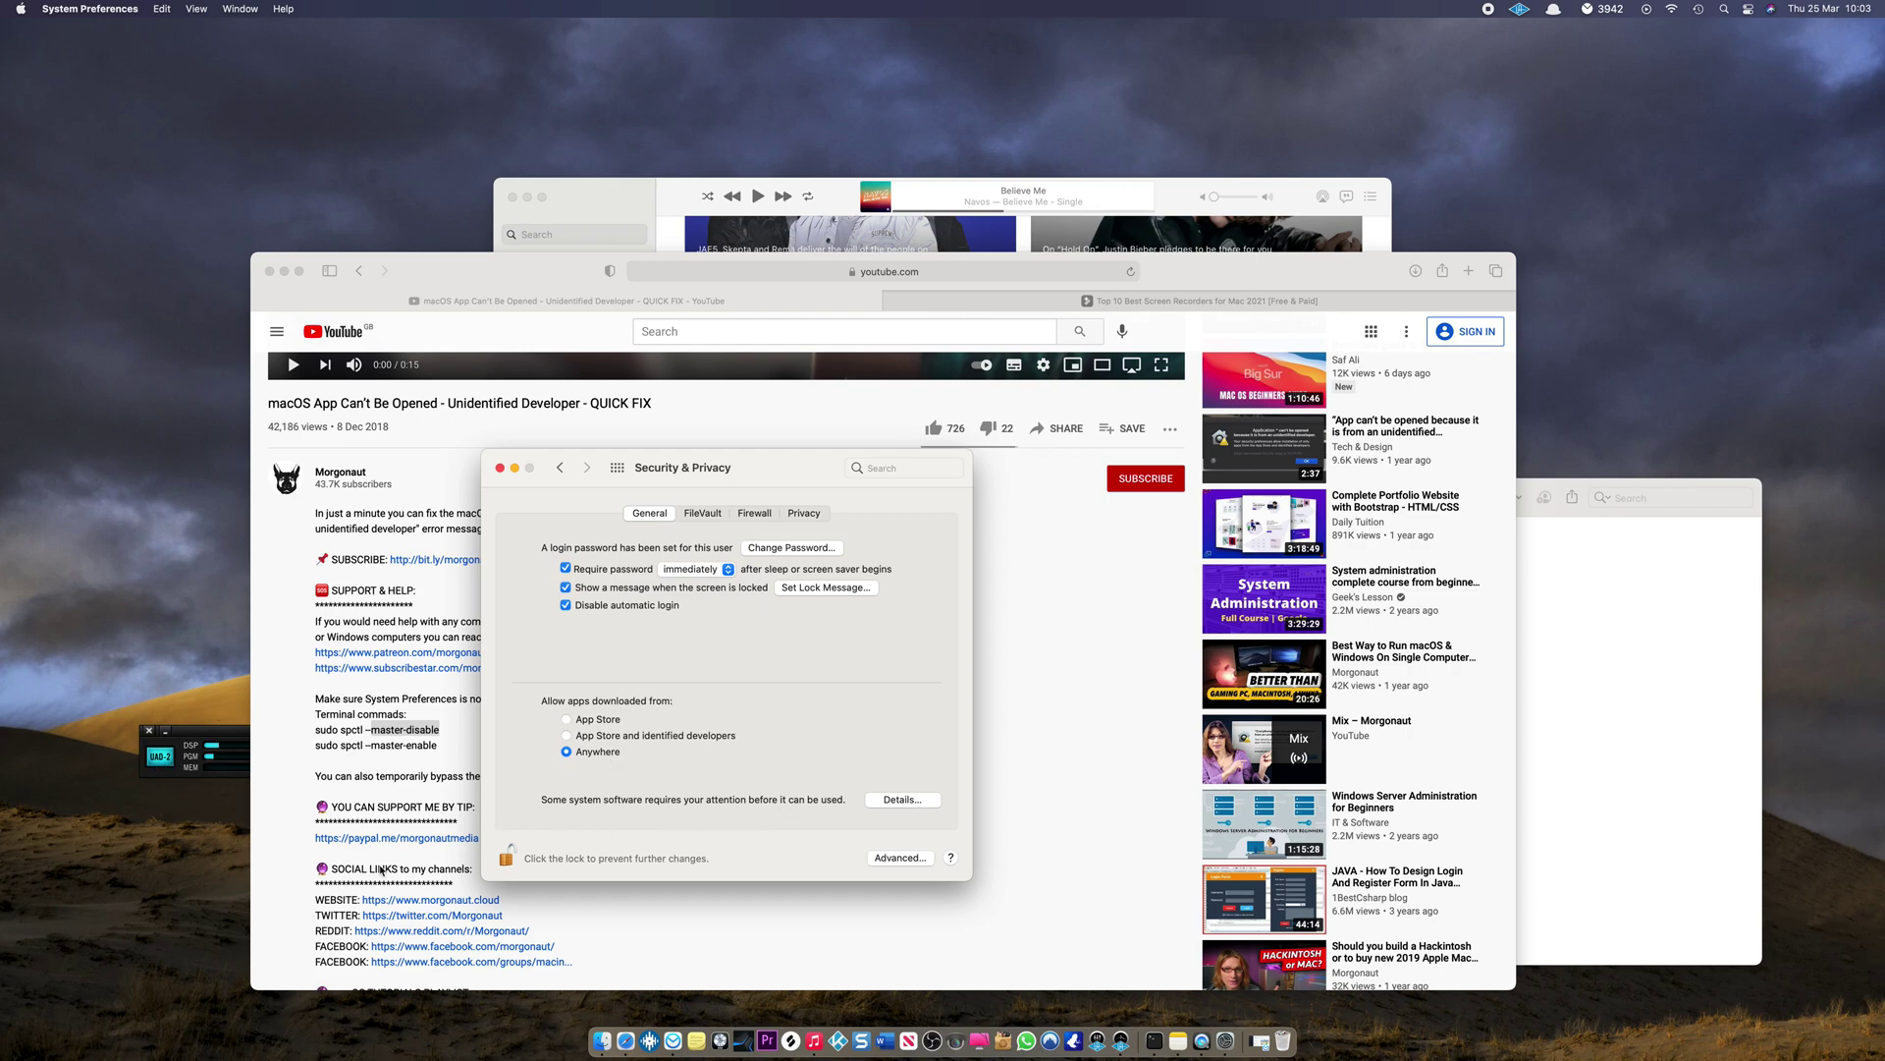
Step: Bring the note holding the Terminal commands forward, then close the Notes window
{"action": "left_click", "coordinate": [1756, 773]}
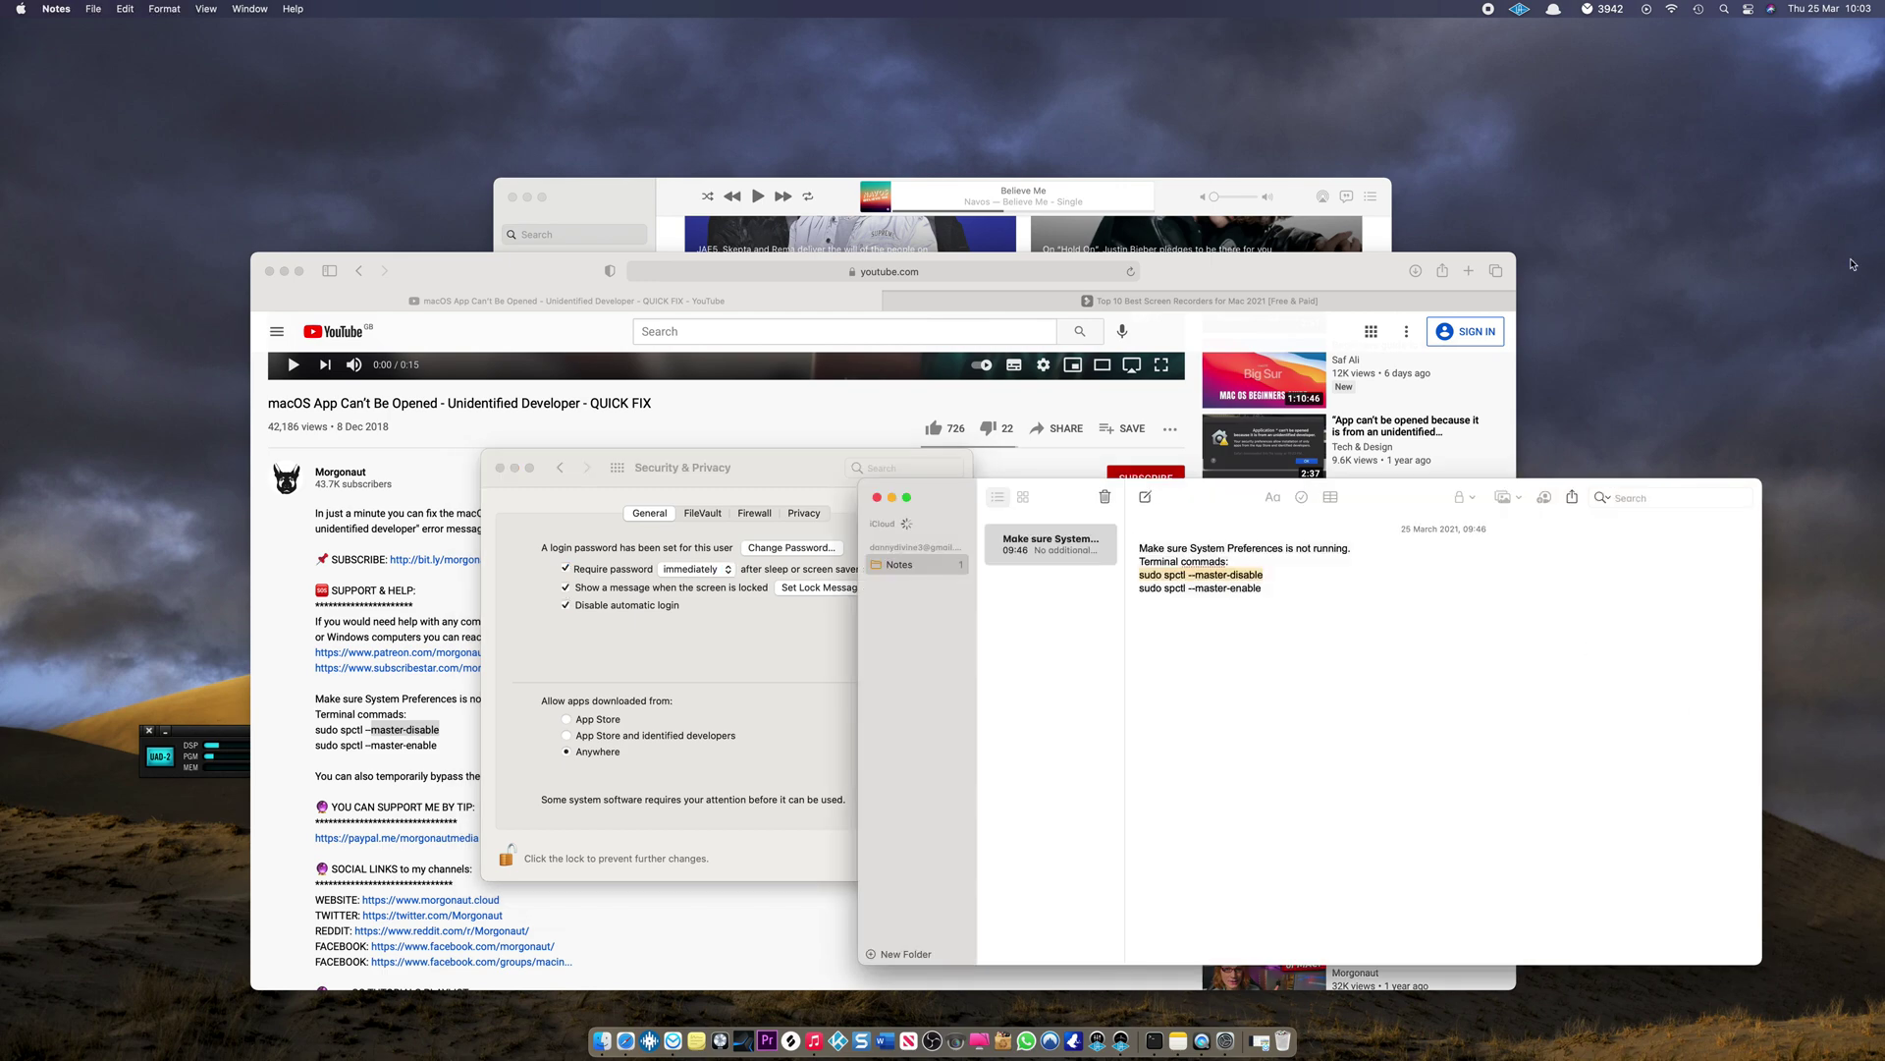
{"action": "left_click", "coordinate": [1751, 288]}
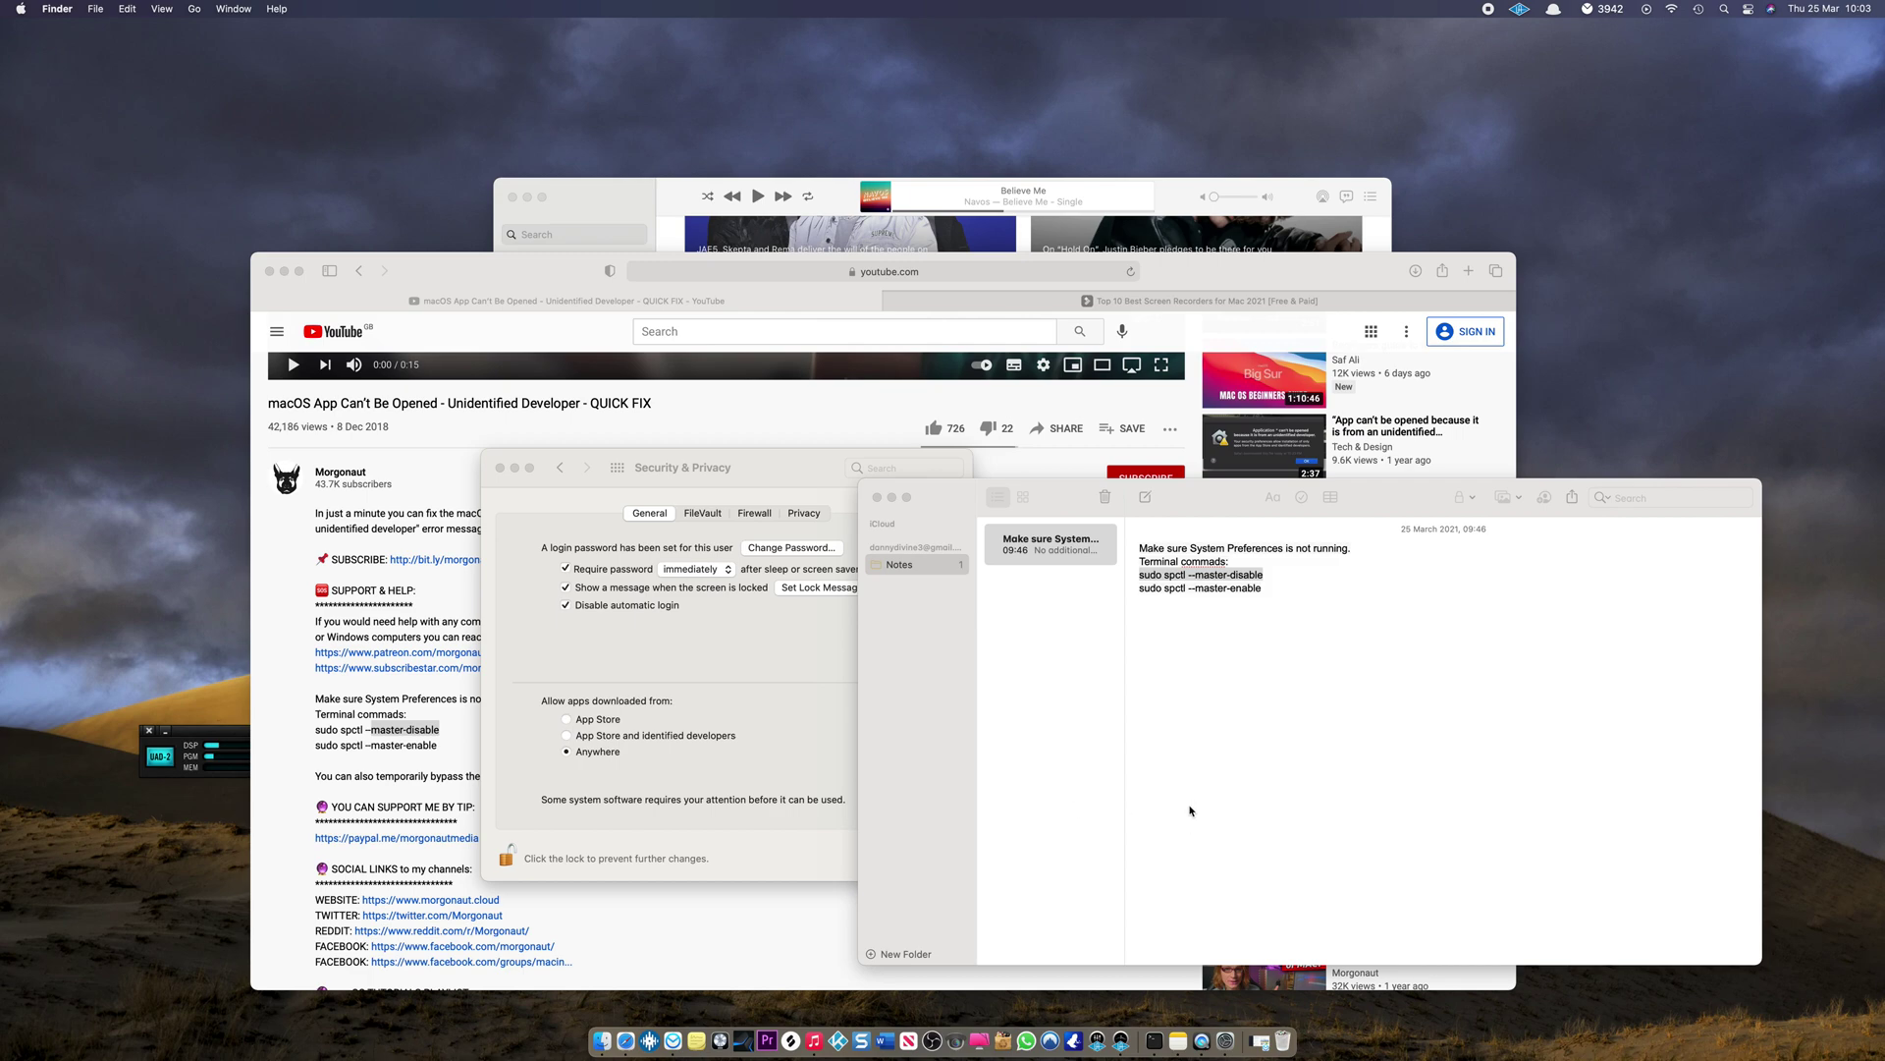
{"action": "left_click", "coordinate": [1188, 577]}
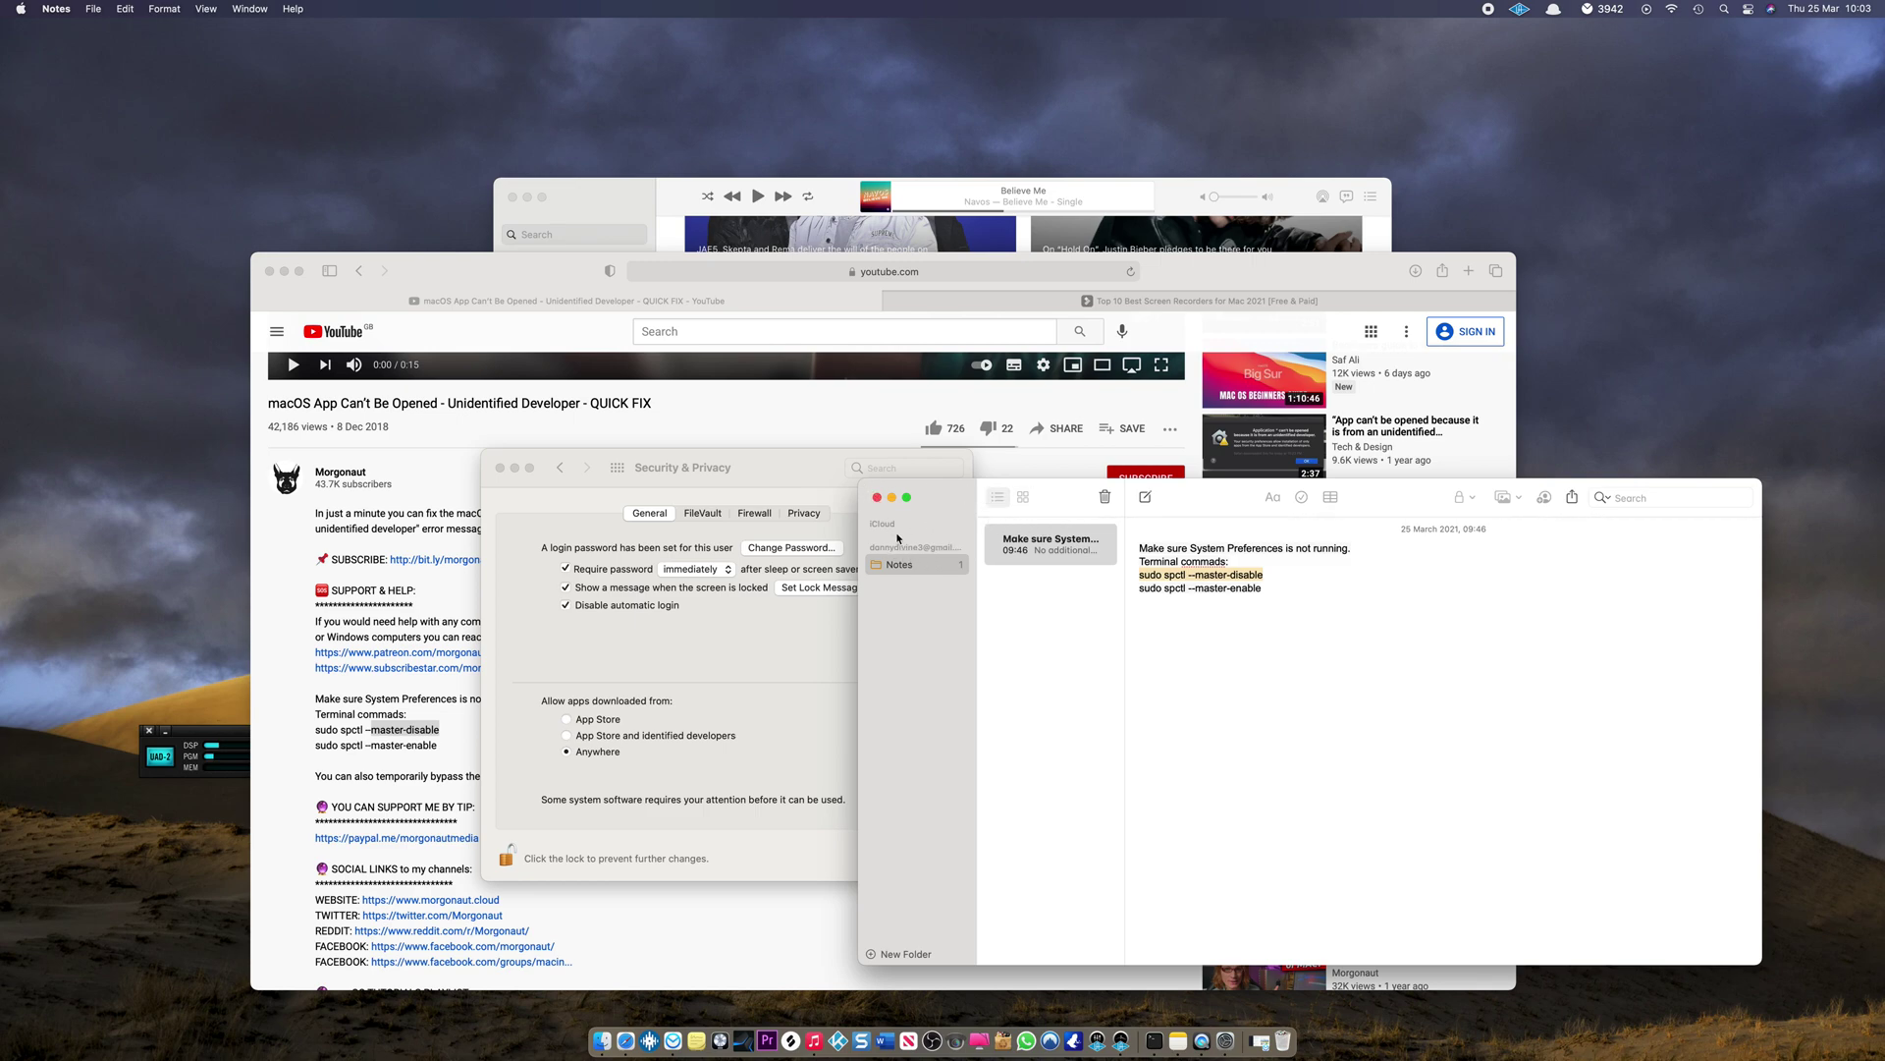
{"action": "left_click", "coordinate": [878, 499]}
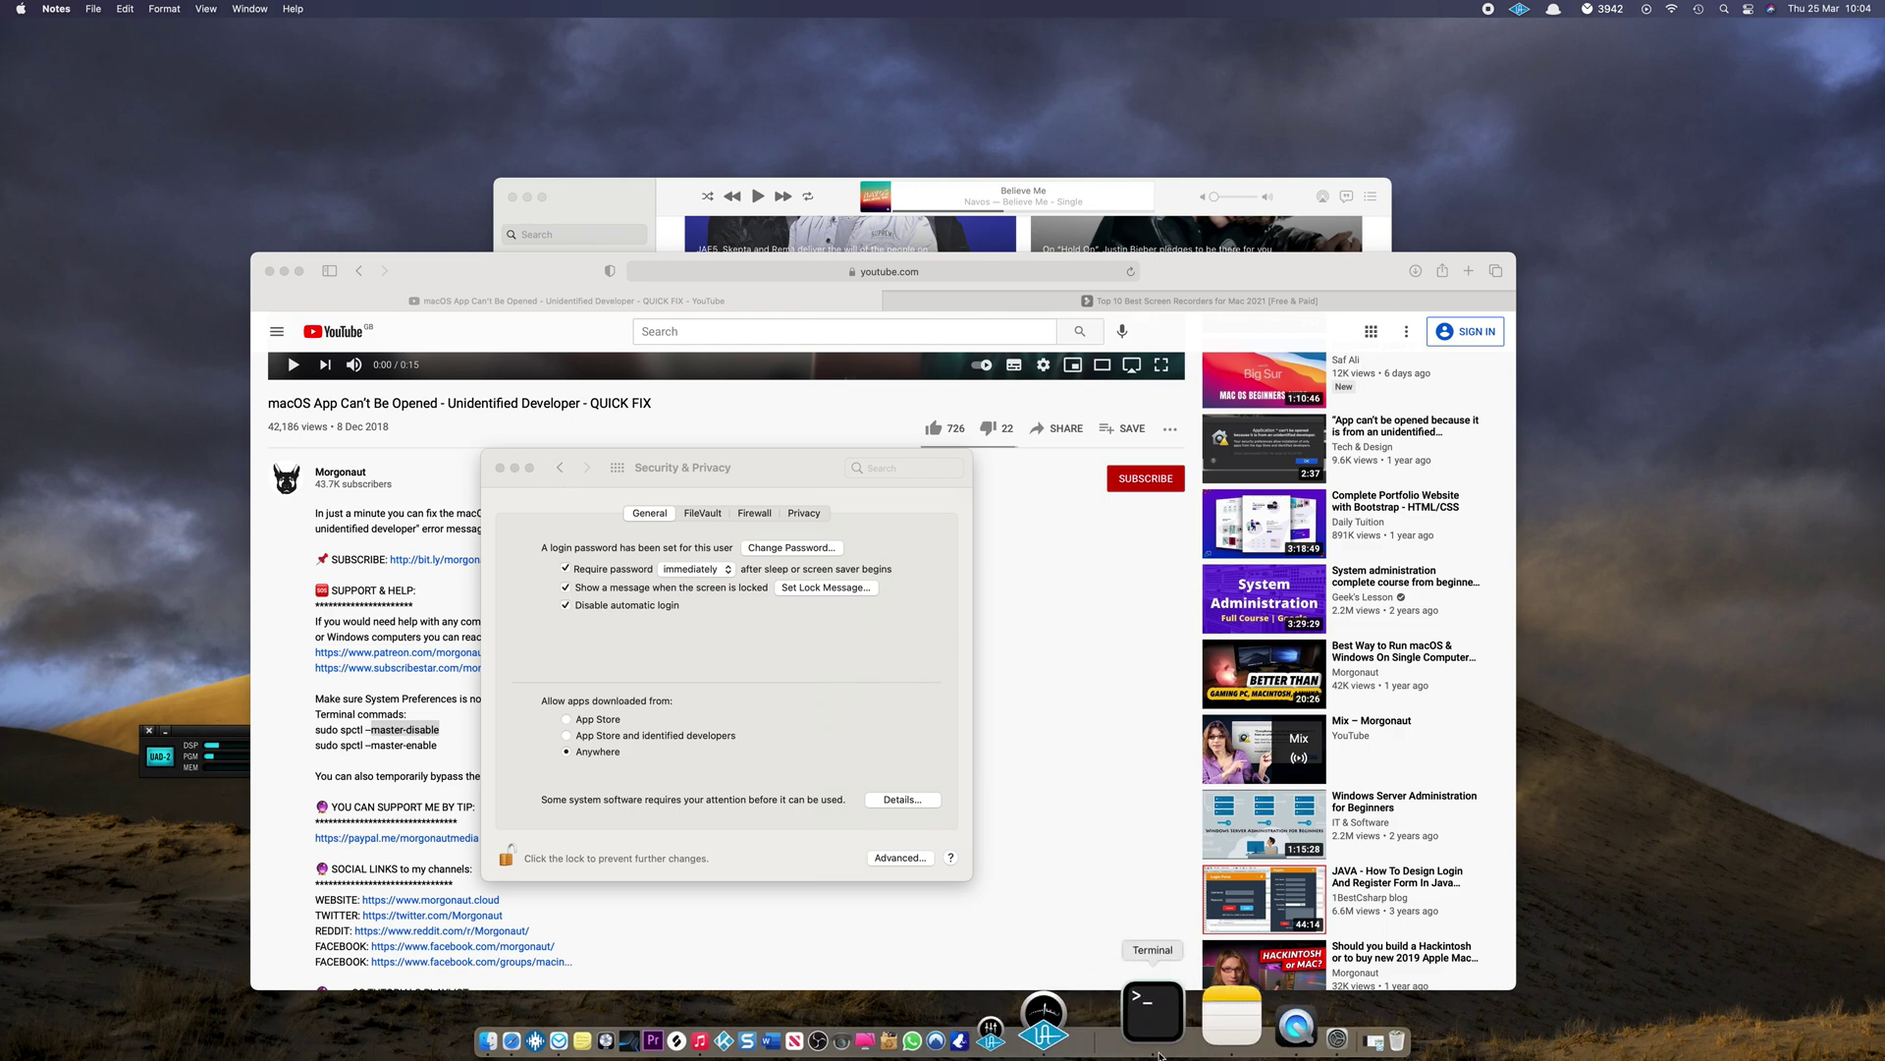
Step: Launch QuickTime Player and show its menu with the hide and quit options
{"action": "left_click", "coordinate": [1198, 1016]}
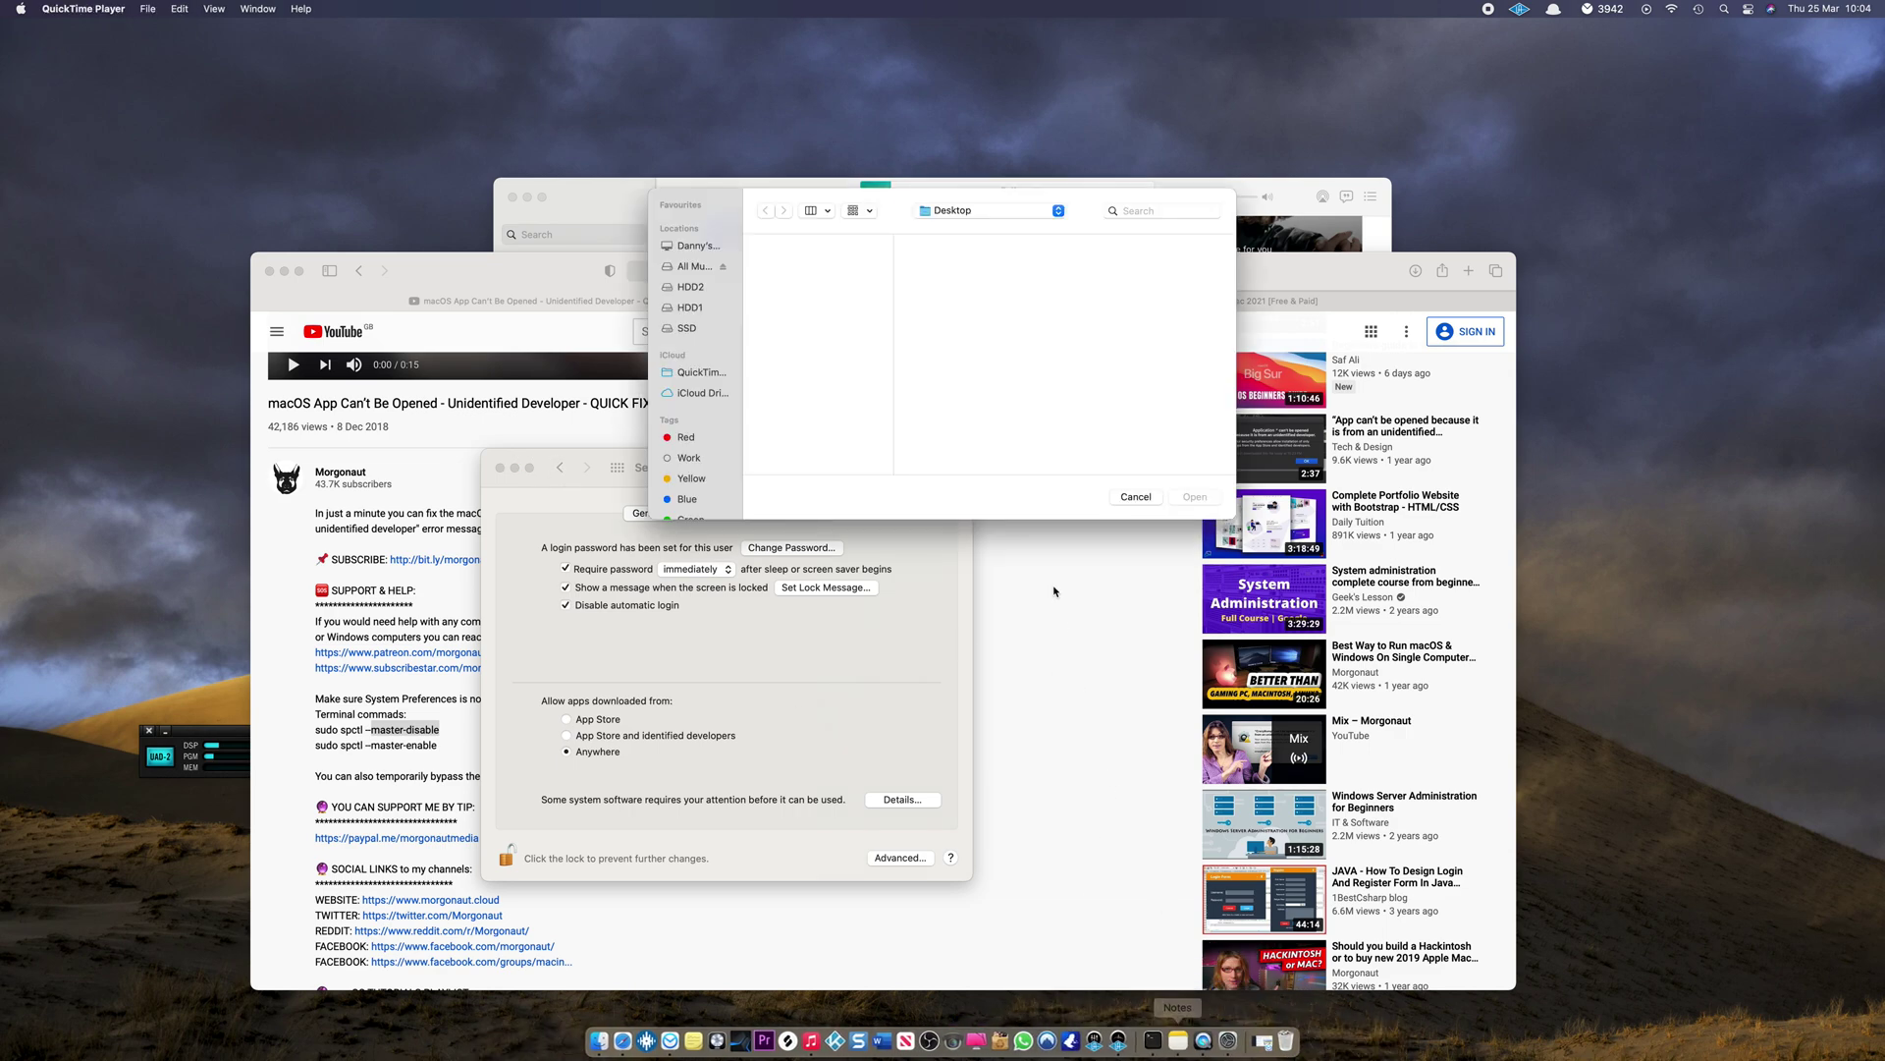
{"action": "left_click", "coordinate": [108, 8]}
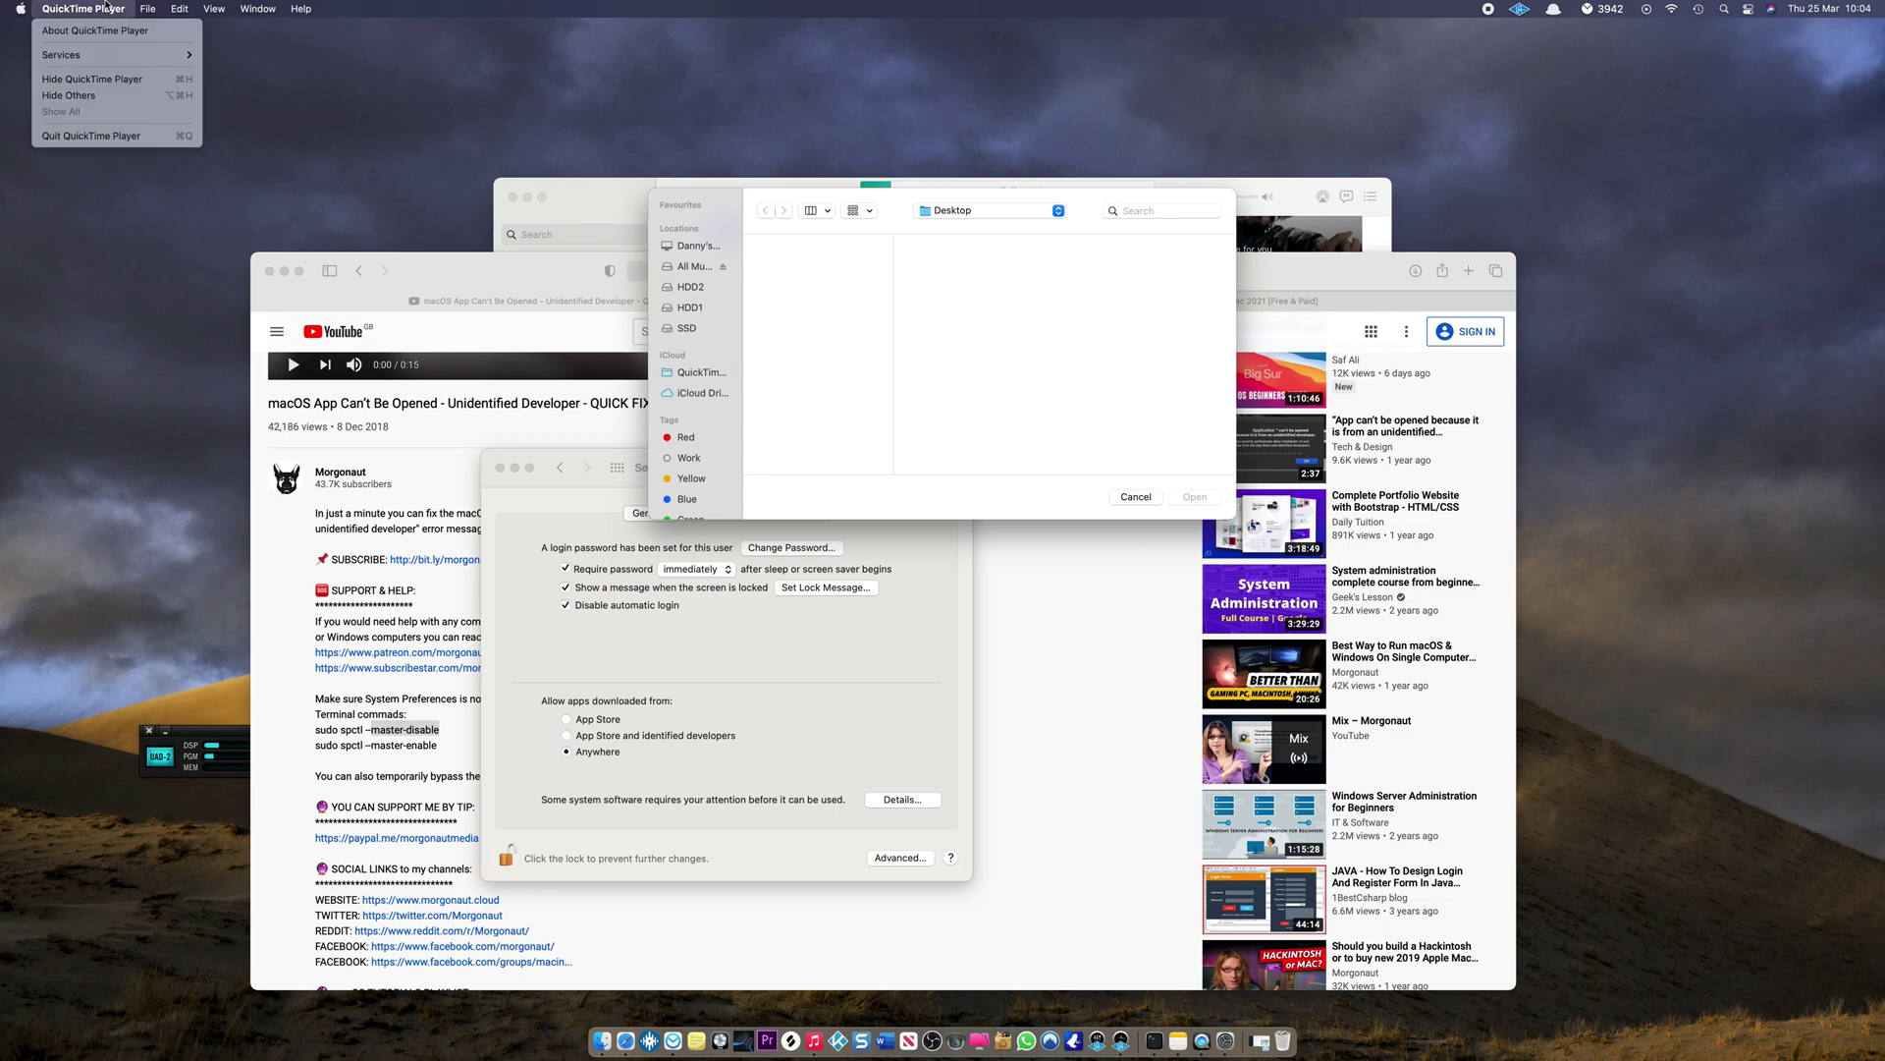